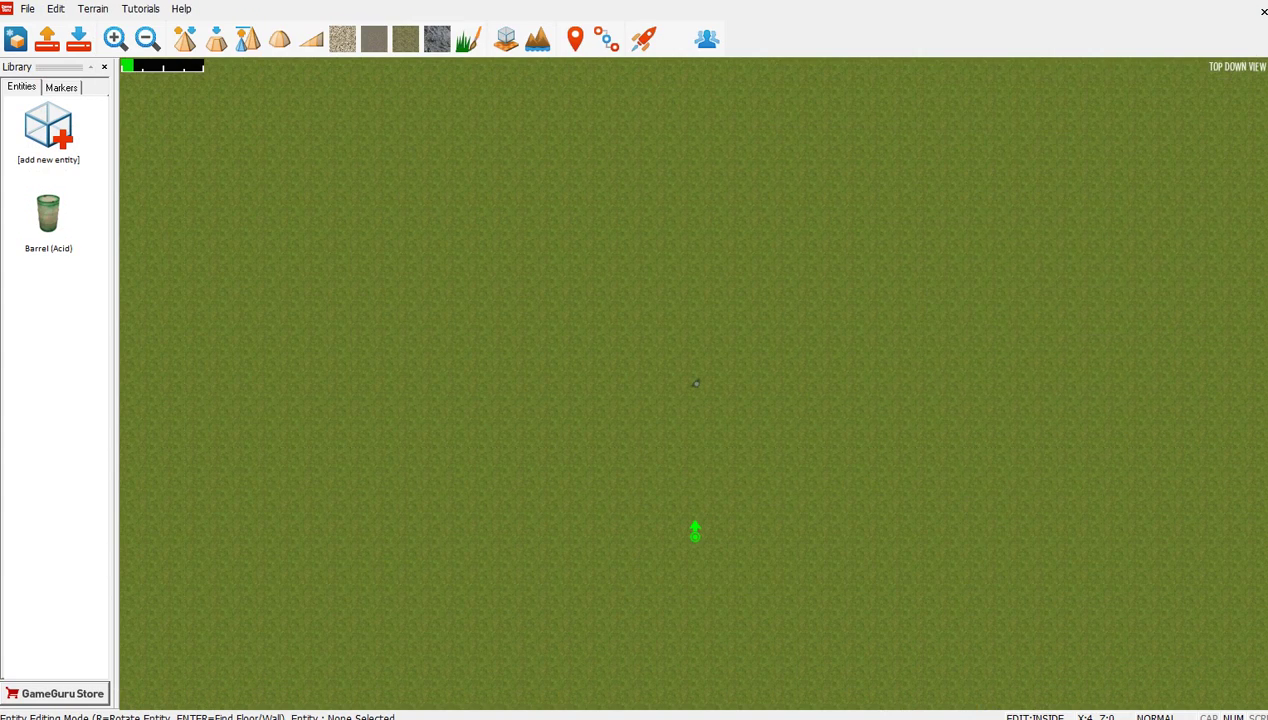
# Bring up the texts.lua script in ZeroBrane Studio and save it
pyautogui.scroll(-6, 520, 473)
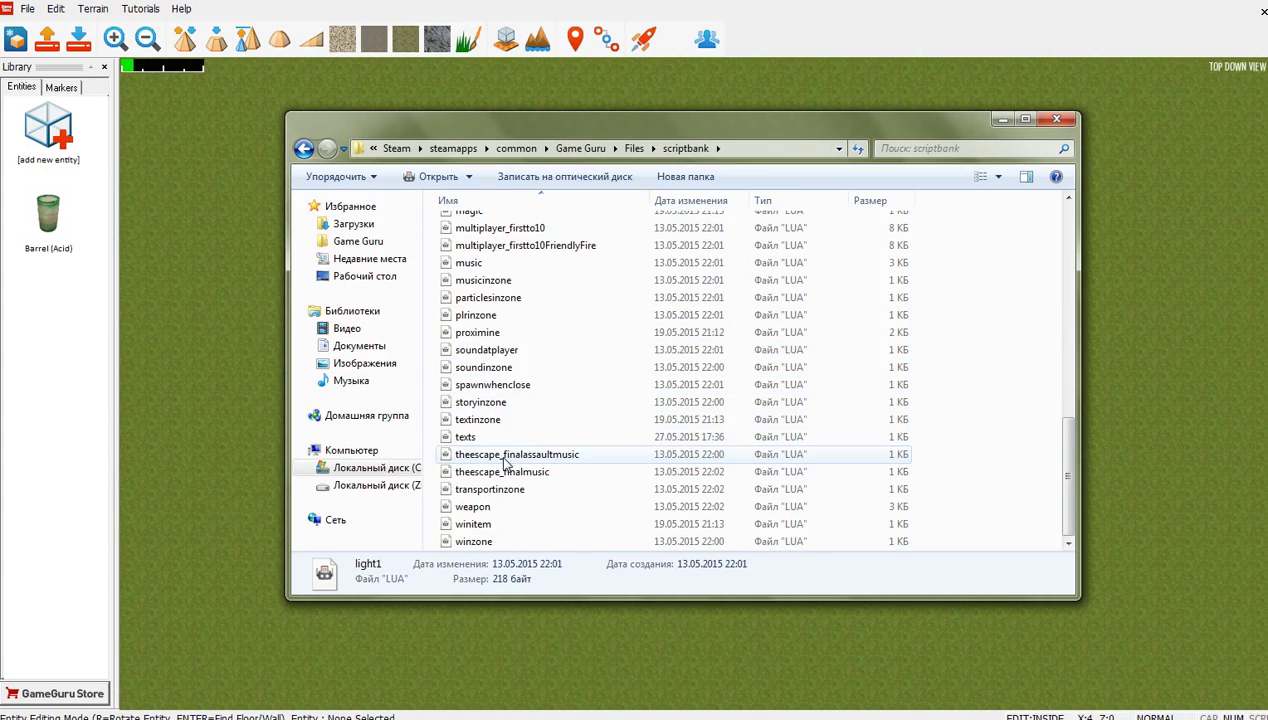
pyautogui.click(466, 437)
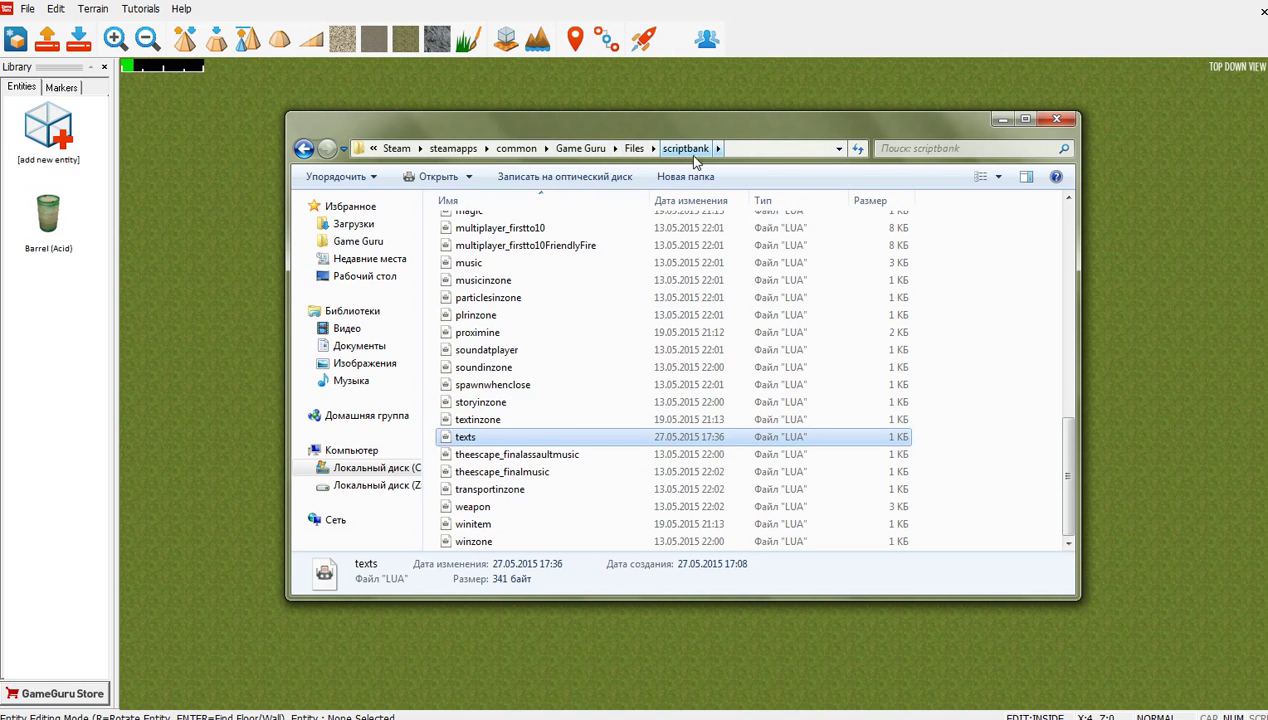
pyautogui.click(1001, 120)
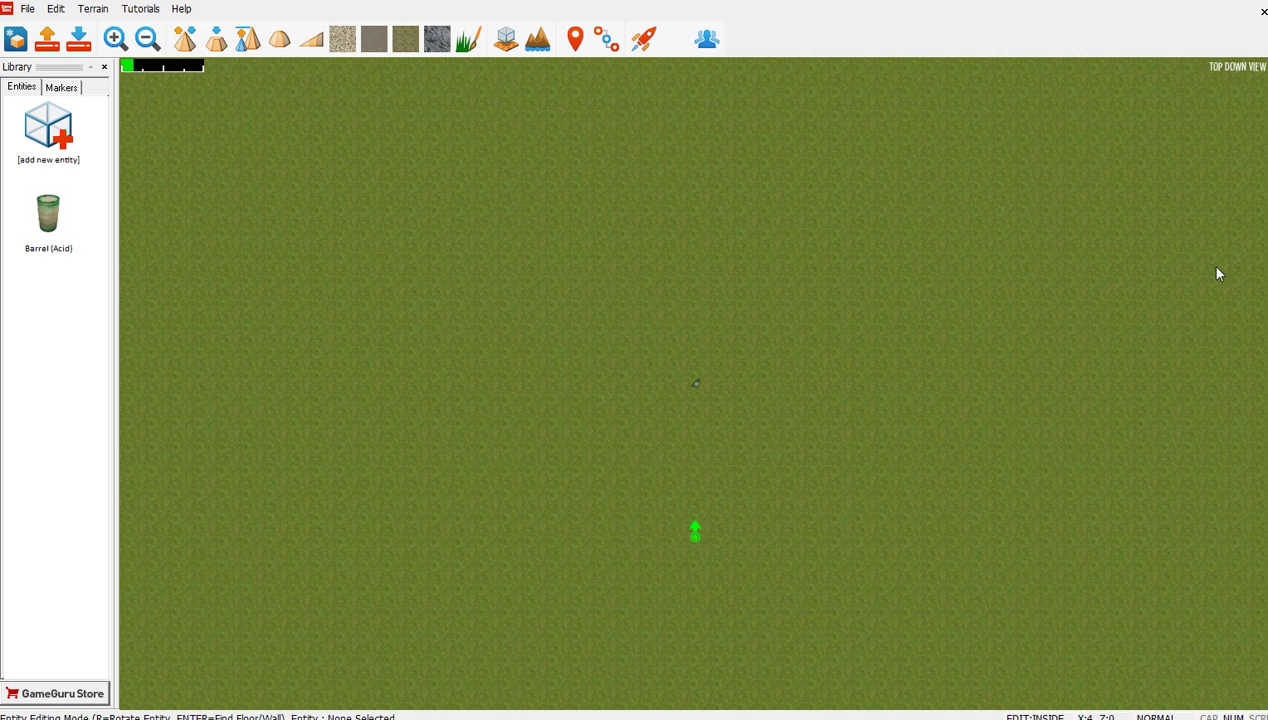
pyautogui.hotkey('alt', 'Tab')
pyautogui.click(204, 47)
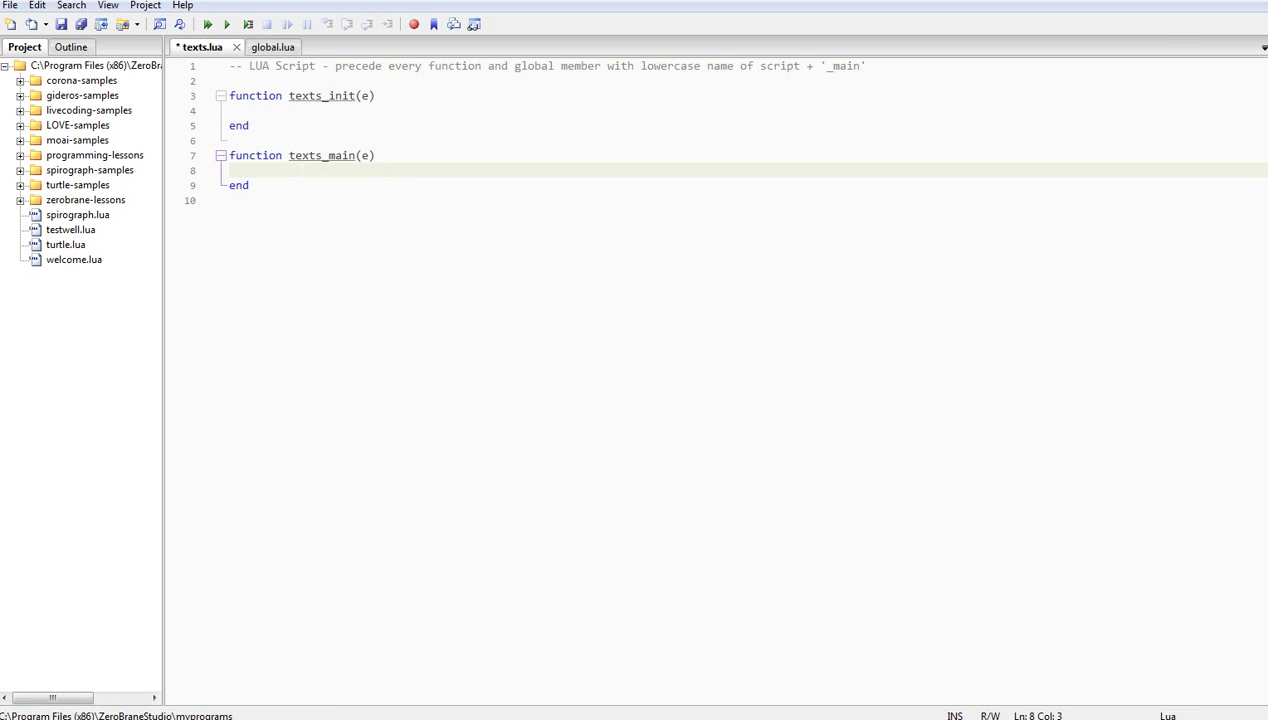
pyautogui.hotkey('ctrl', 's')
# Highlight the empty texts_init and texts_main blocks and put the cursor inside texts_main
pyautogui.moveTo(249, 185); pyautogui.dragTo(229, 95)
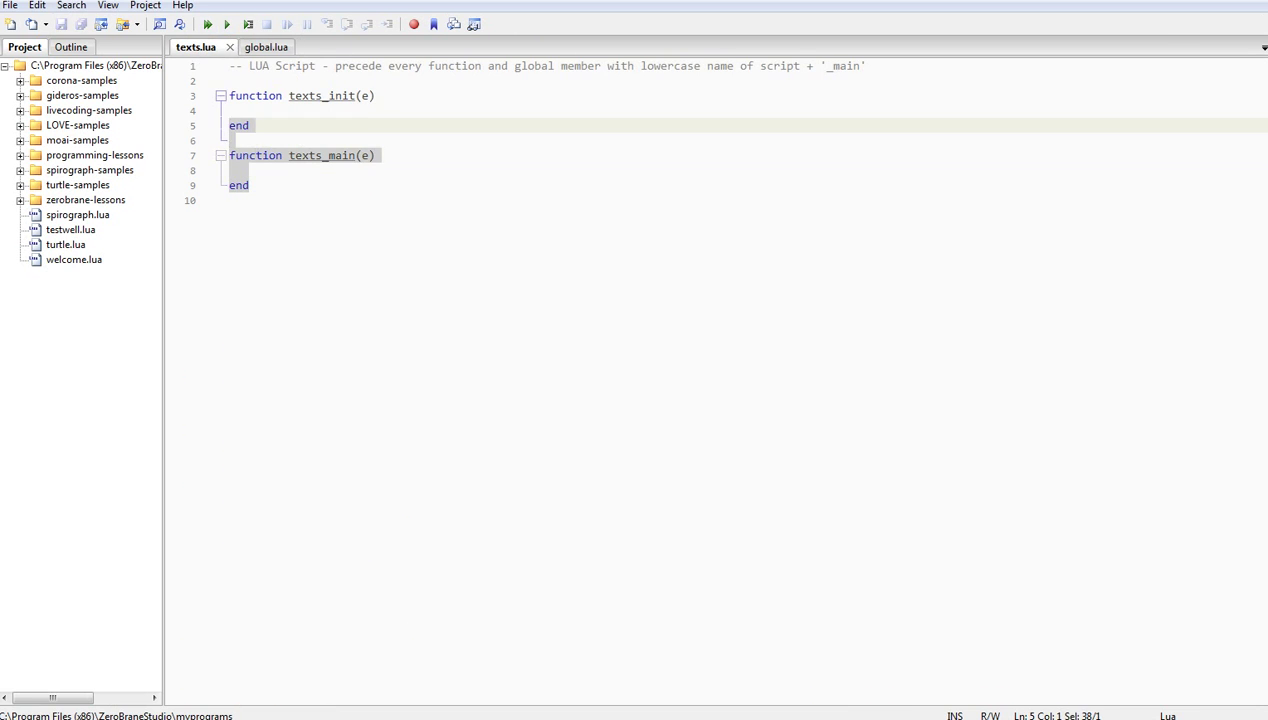
pyautogui.click(249, 185)
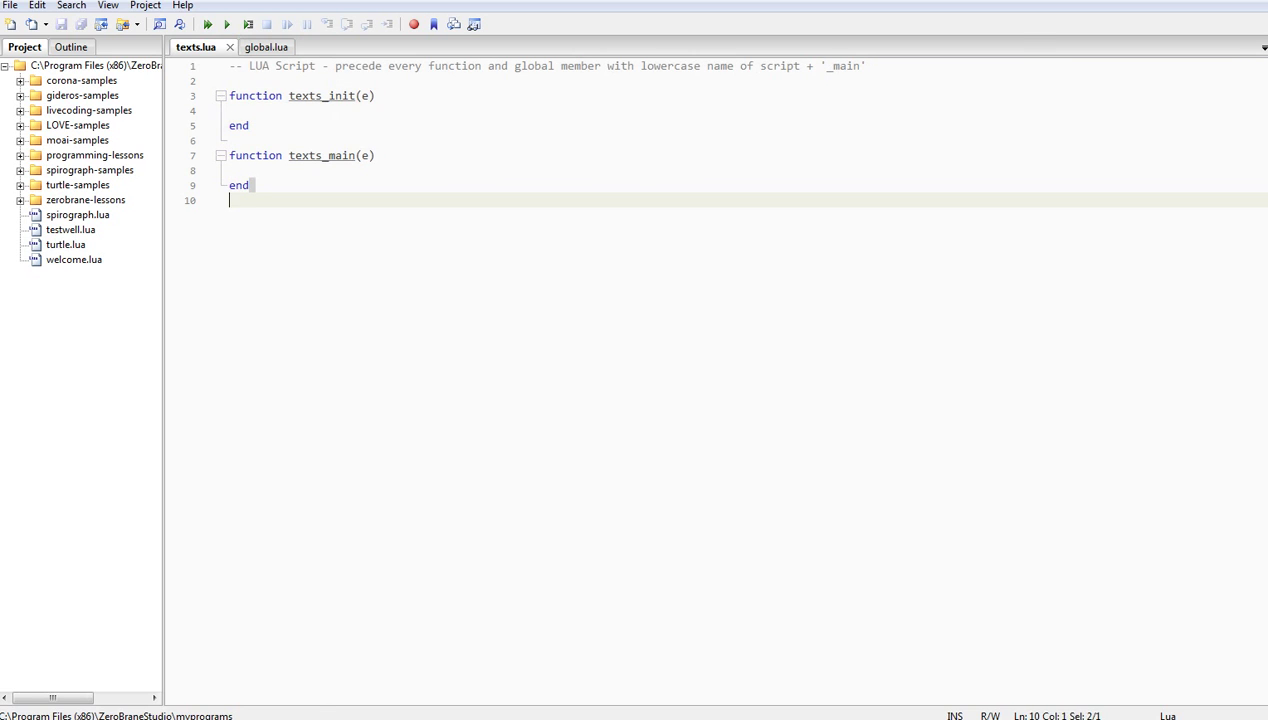
pyautogui.moveTo(249, 125); pyautogui.dragTo(229, 97)
pyautogui.moveTo(249, 185); pyautogui.dragTo(229, 155)
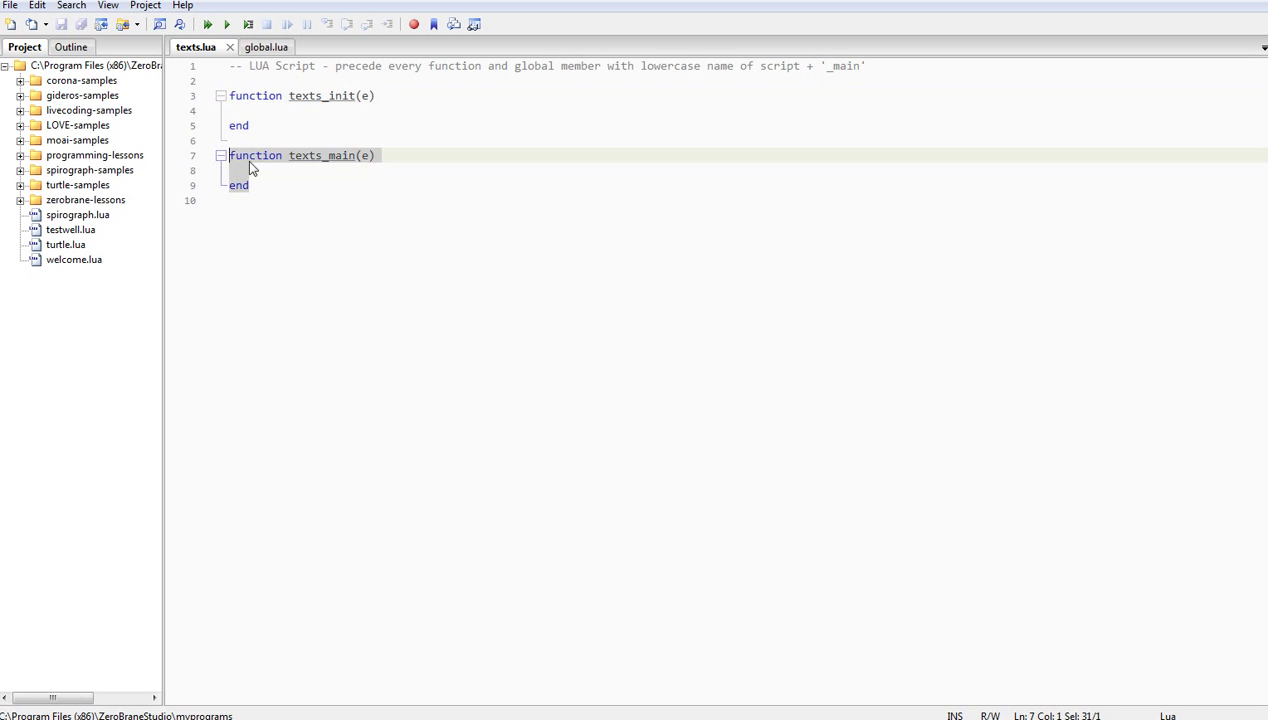
pyautogui.click(242, 170)
pyautogui.press('F5')
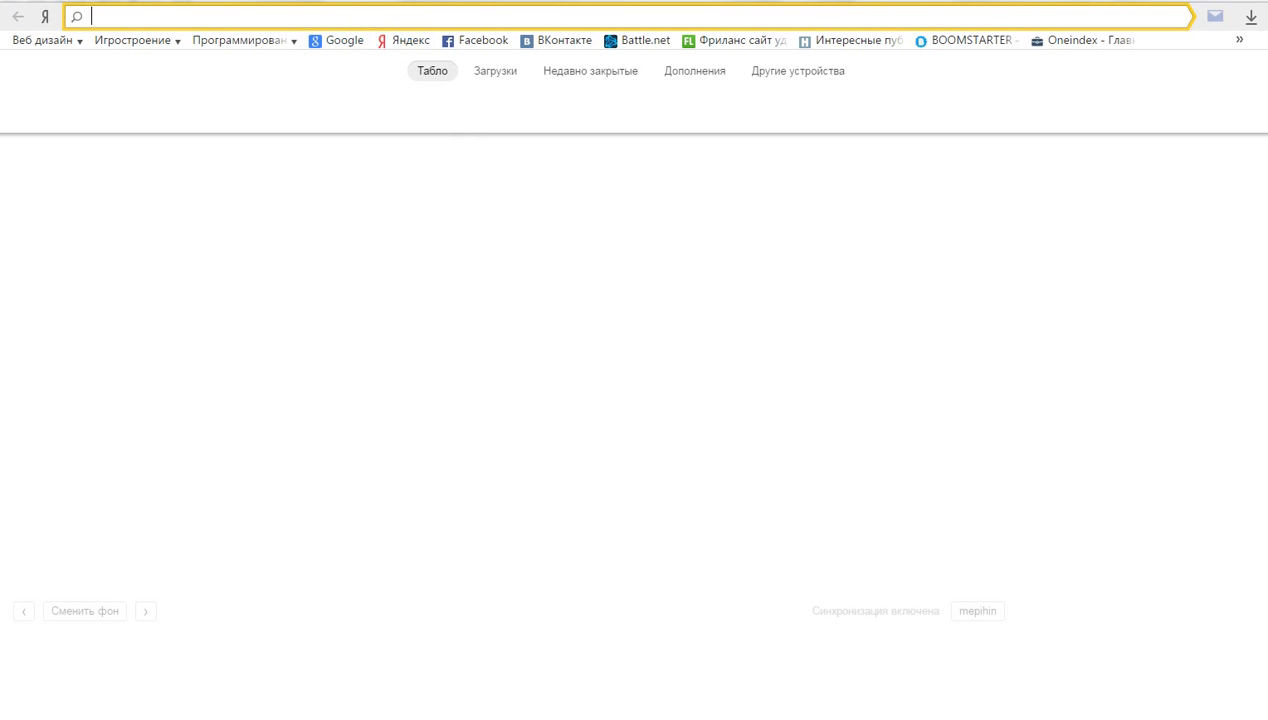
# Find Prompt(str) in the ggengine.ru documentation's Текст list and copy it
pyautogui.write('gg')
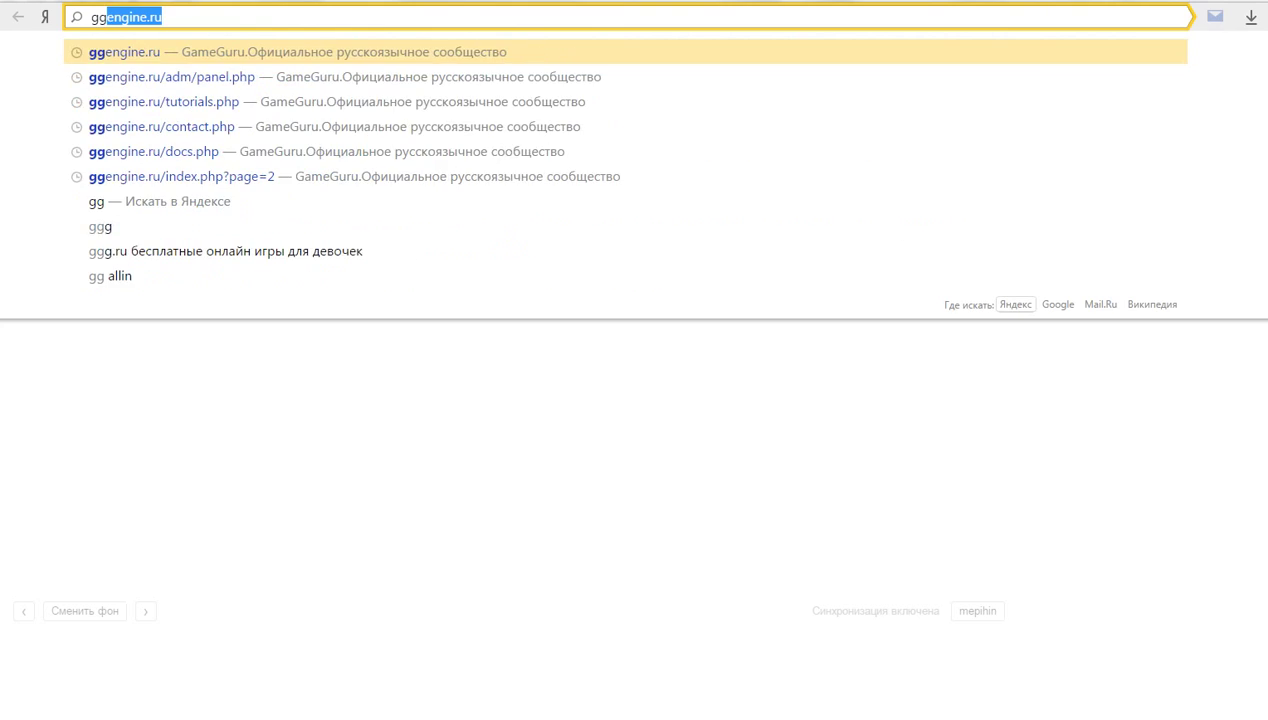
pyautogui.write('engine.ru')
pyautogui.press('Return')
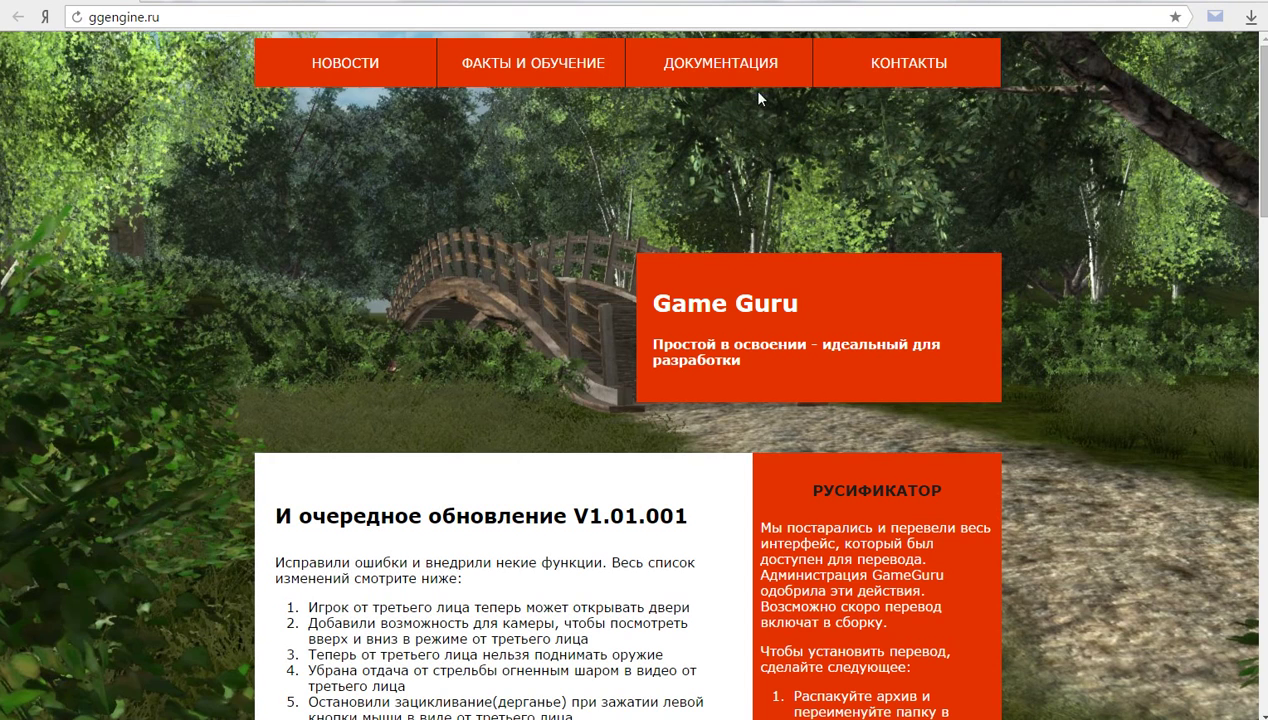
pyautogui.click(744, 82)
pyautogui.scroll(-2, 614, 212)
pyautogui.scroll(-2, 614, 212)
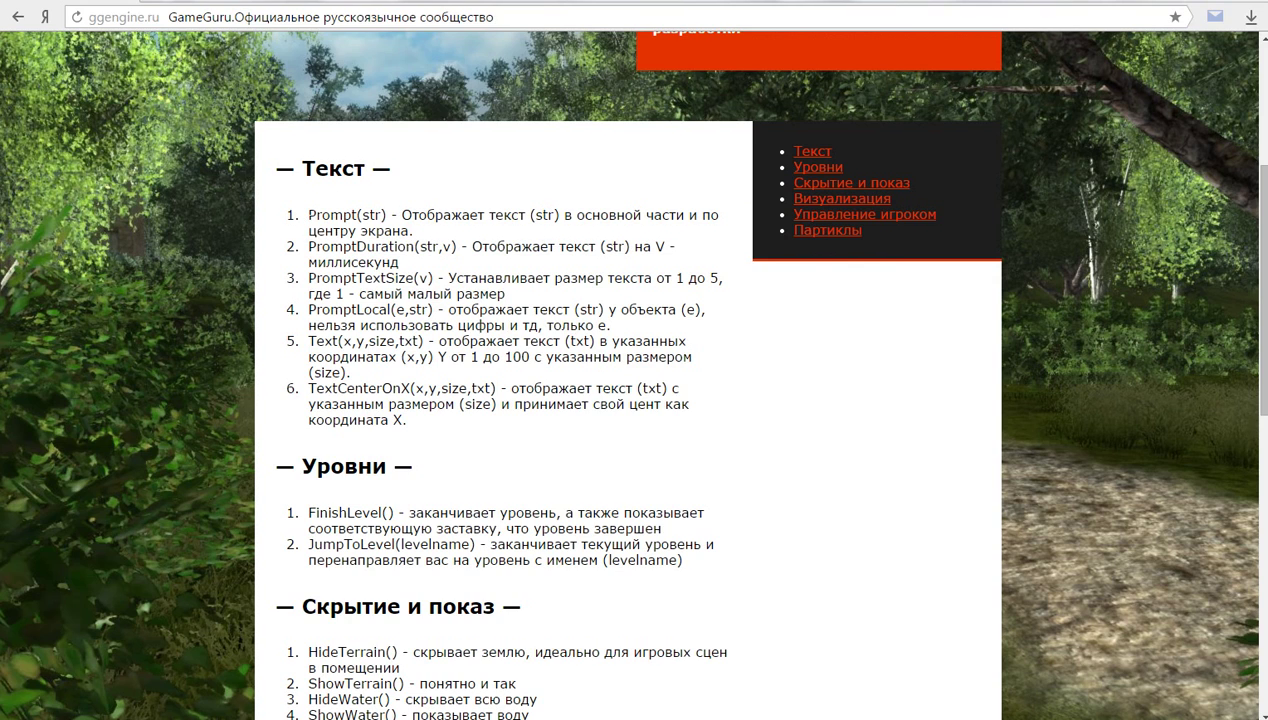
pyautogui.moveTo(308, 215); pyautogui.dragTo(386, 215)
pyautogui.hotkey('ctrl', 'c')
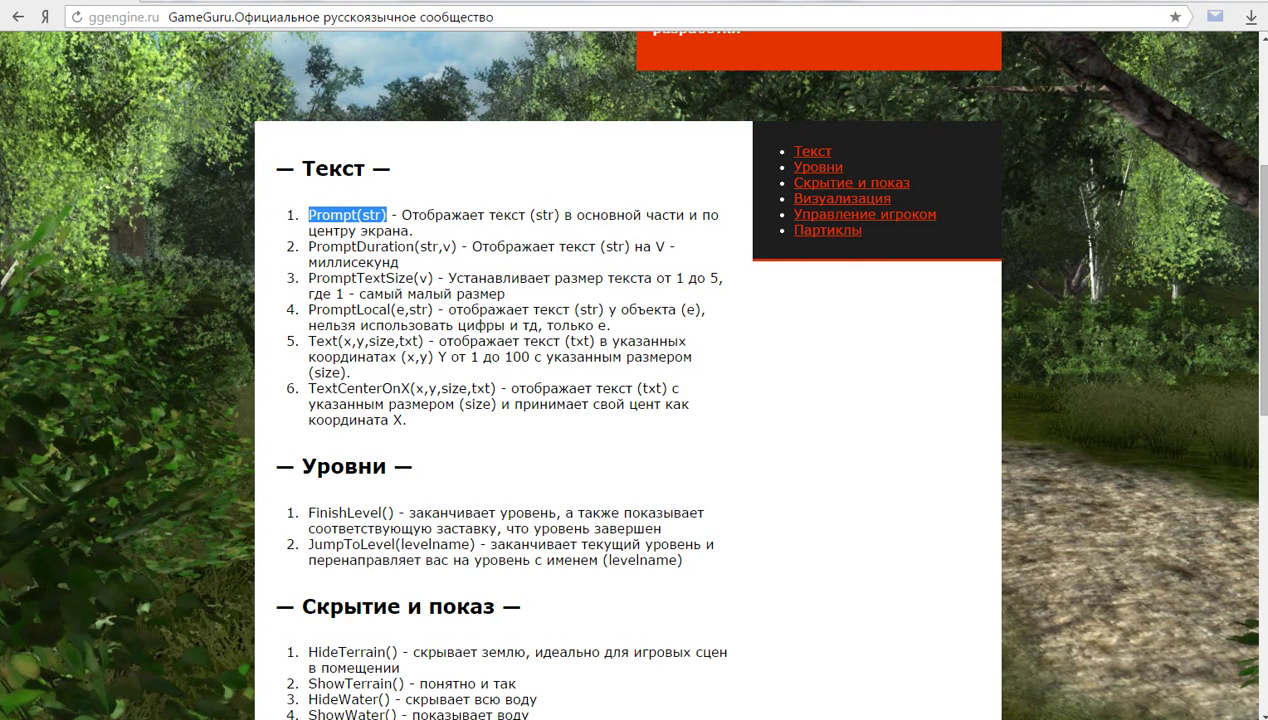
pyautogui.hotkey('alt', 'Tab')
pyautogui.hotkey('alt', 'Tab')
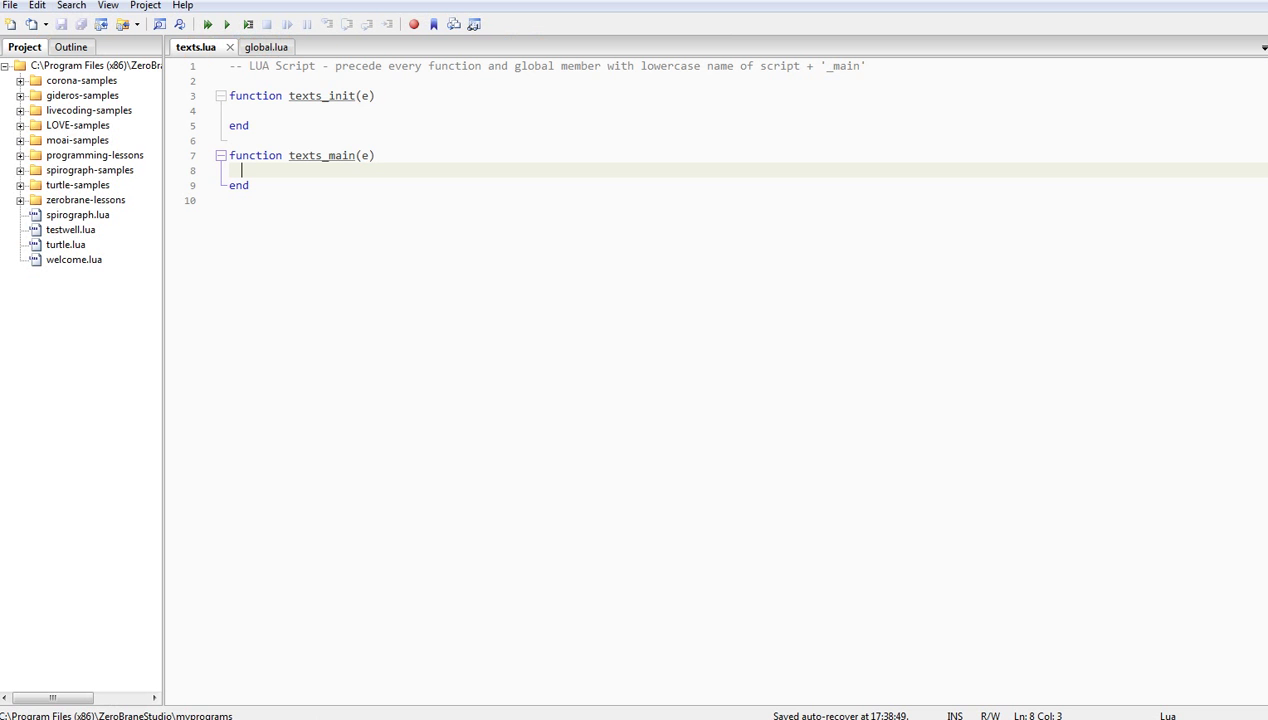
# Paste Prompt into texts_main with "Hello" as its argument and save texts.lua
pyautogui.hotkey('ctrl', 'v')
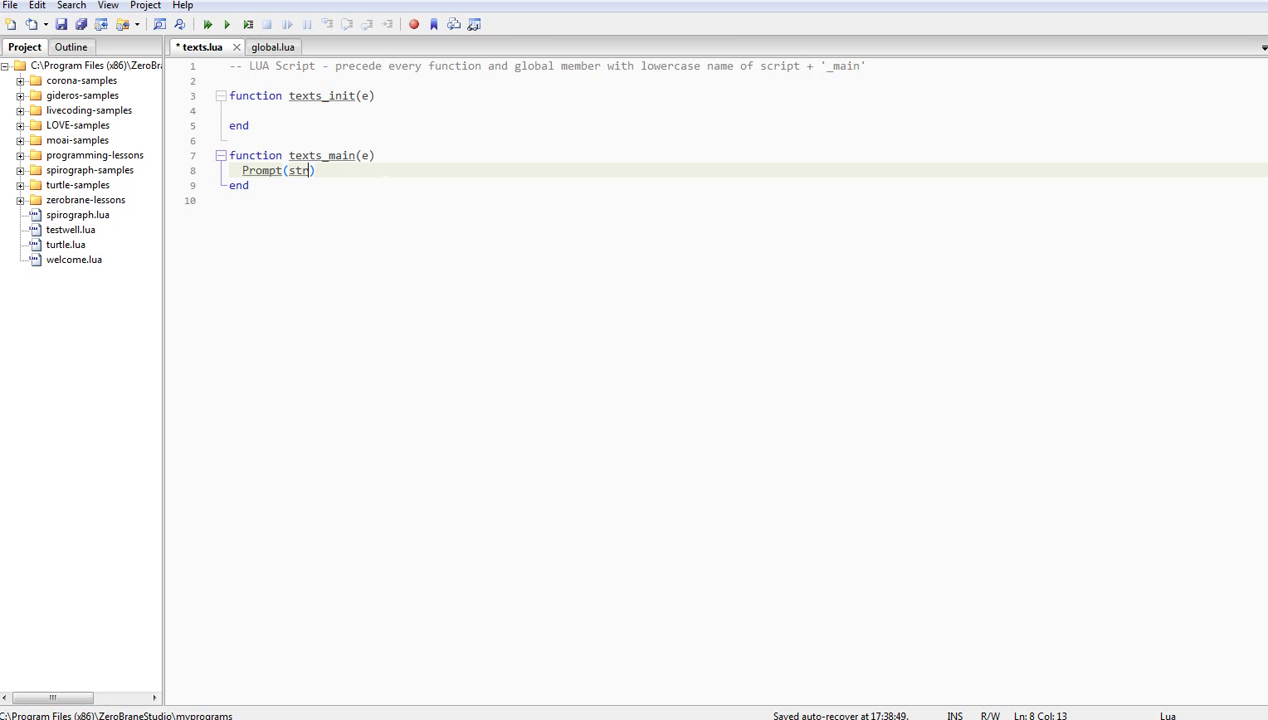
pyautogui.press('BackSpace')
pyautogui.press('BackSpace')
pyautogui.press('BackSpace')
pyautogui.write('""')
pyautogui.press('Left')
pyautogui.write('Hello')
pyautogui.hotkey('ctrl', 's')
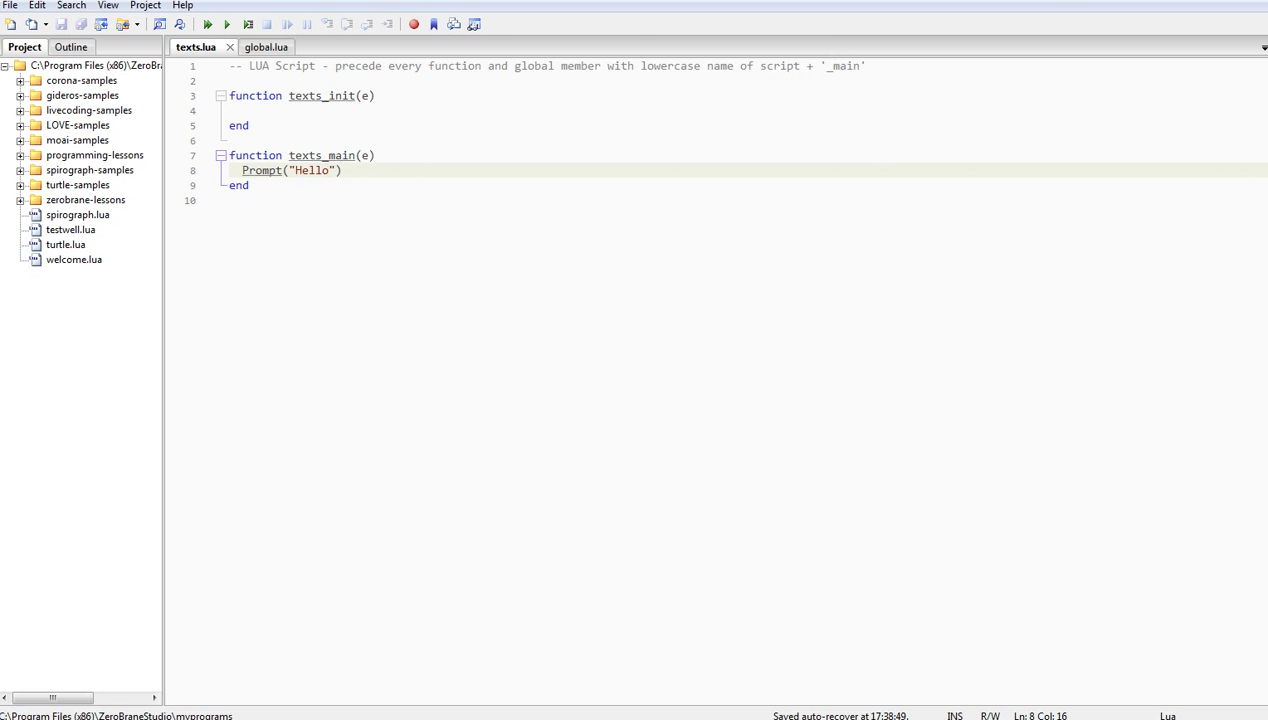
pyautogui.hotkey('alt', 'Tab')
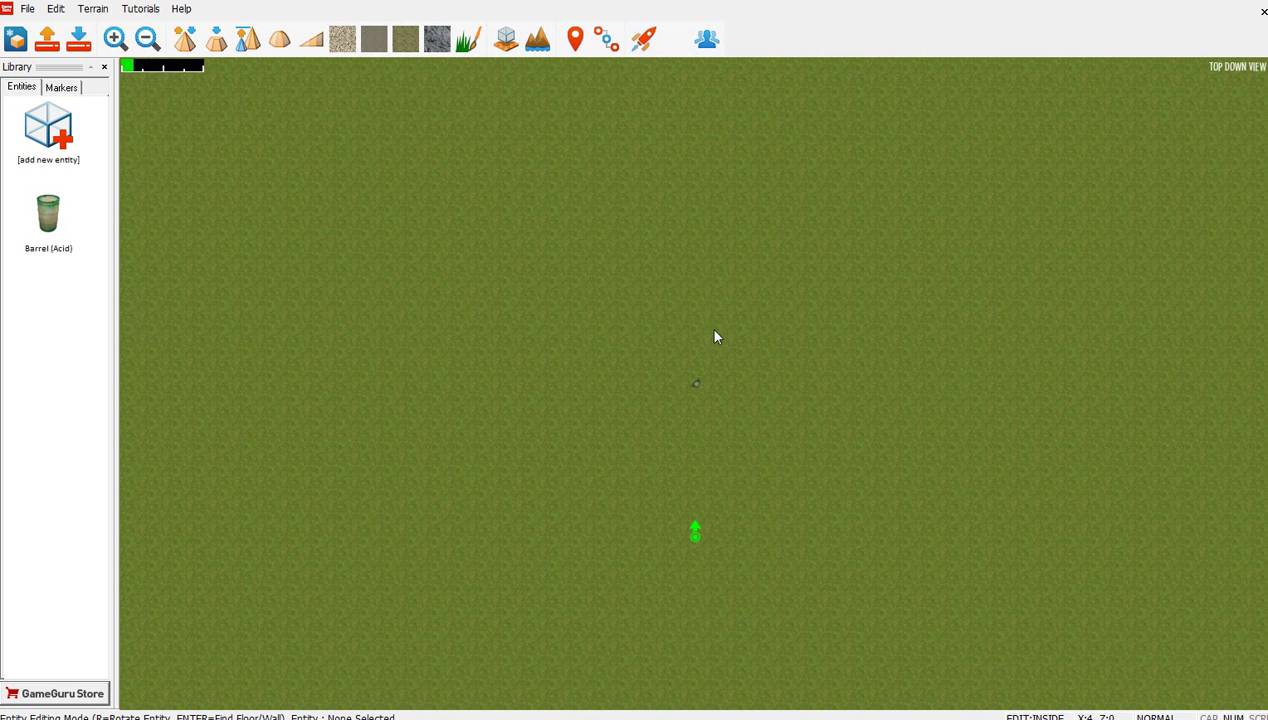
# Nudge the barrel north and verify its Main script is texts.lua, leaving properties unchanged
pyautogui.click(695, 535)
pyautogui.moveTo(695, 635); pyautogui.dragTo(698, 392)
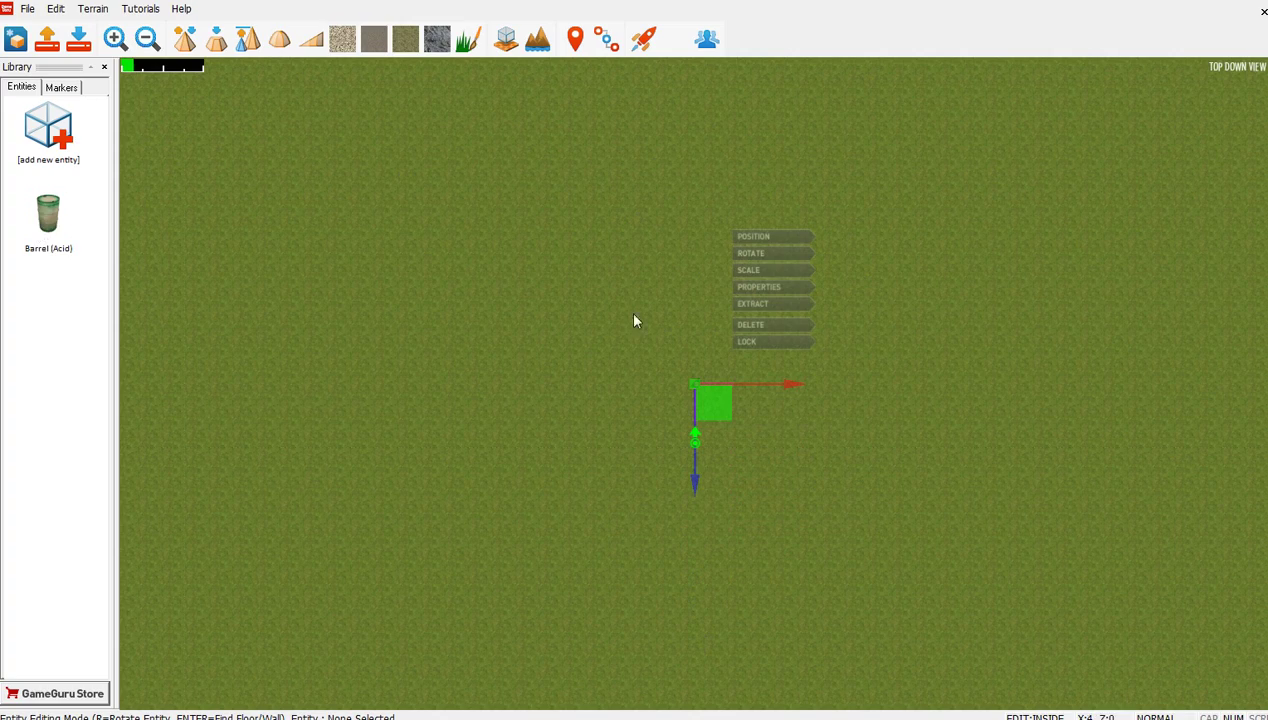
pyautogui.click(745, 288)
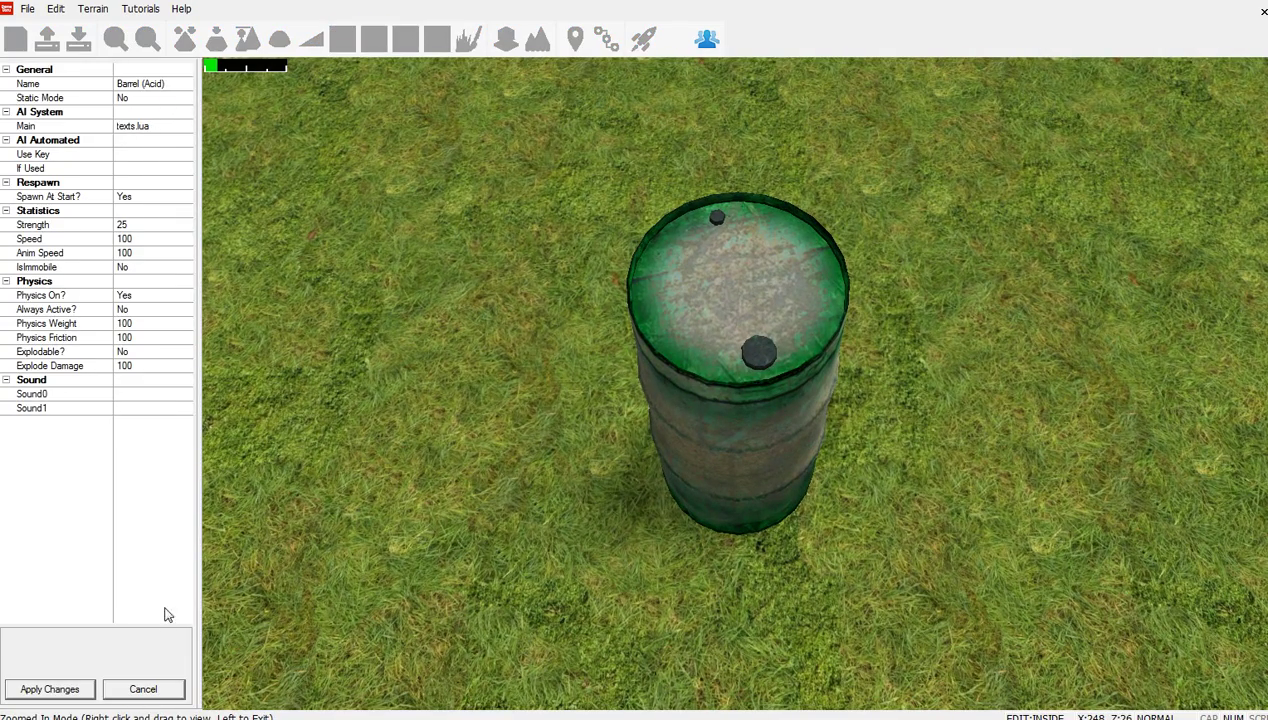
pyautogui.click(175, 689)
pyautogui.click(138, 690)
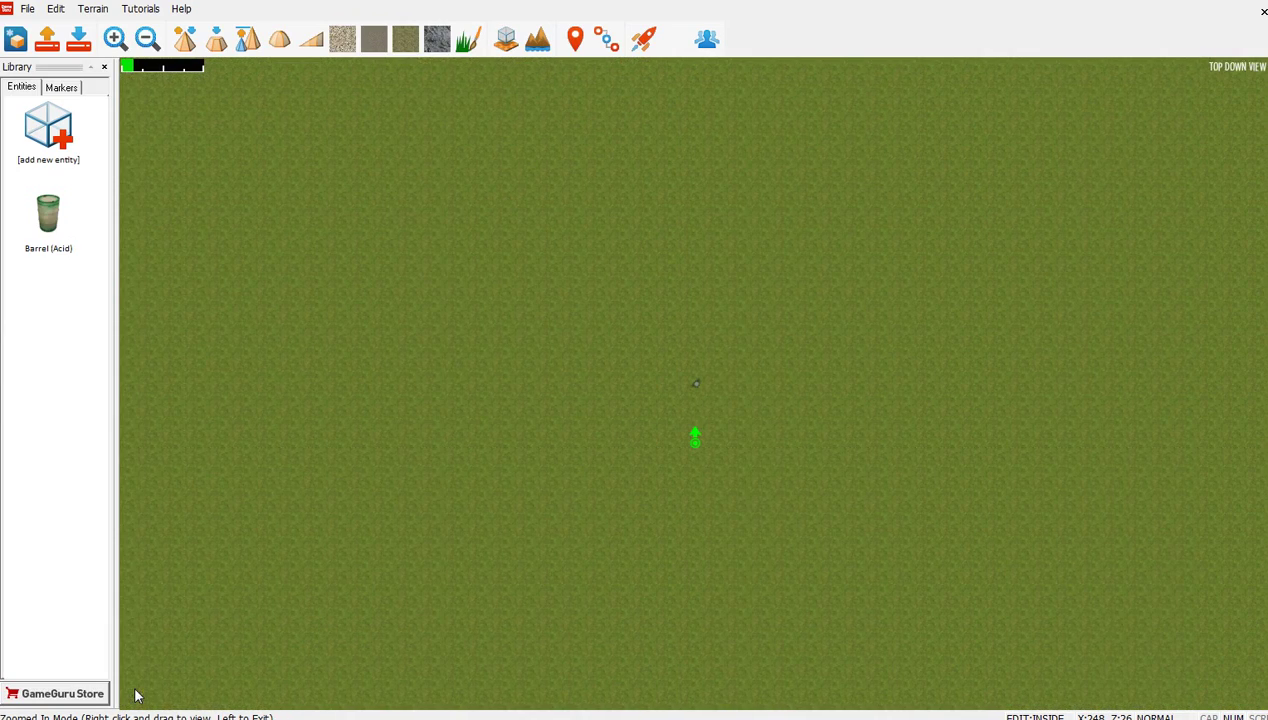
# Test-play the level and watch "Hello" appear at the bottom of the screen
pyautogui.click(643, 38)
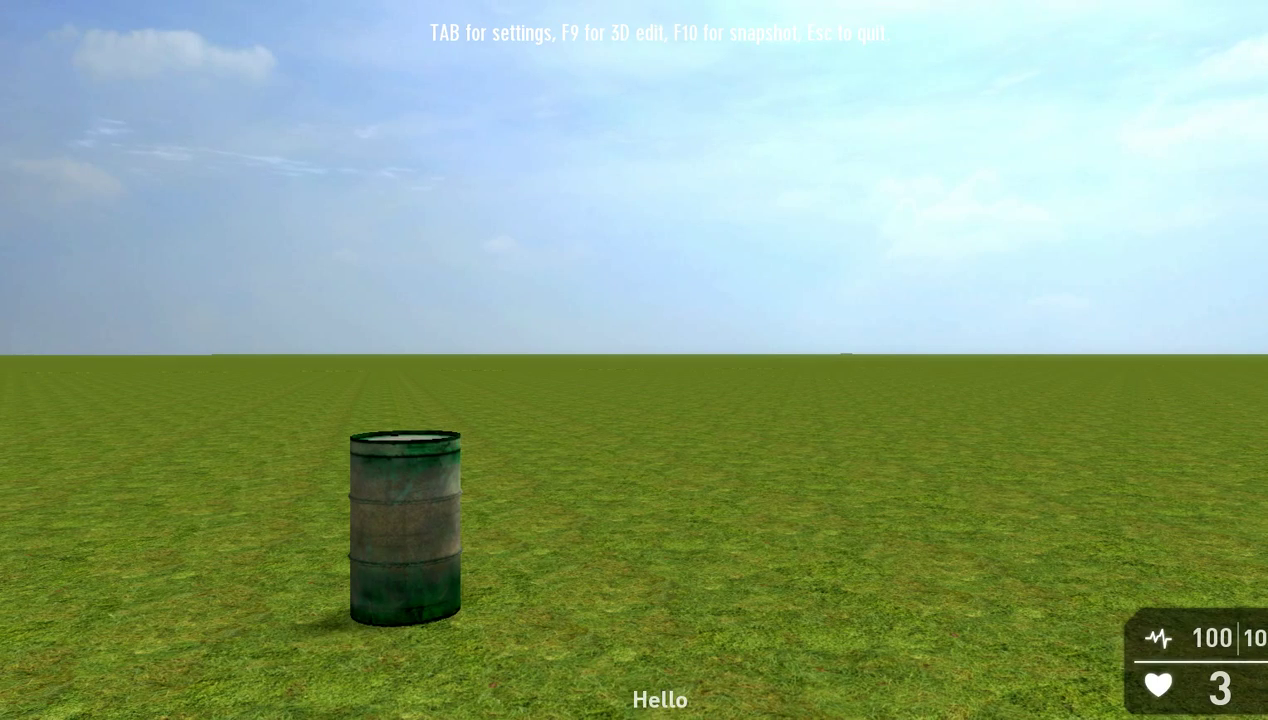
pyautogui.moveTo(634, 360)
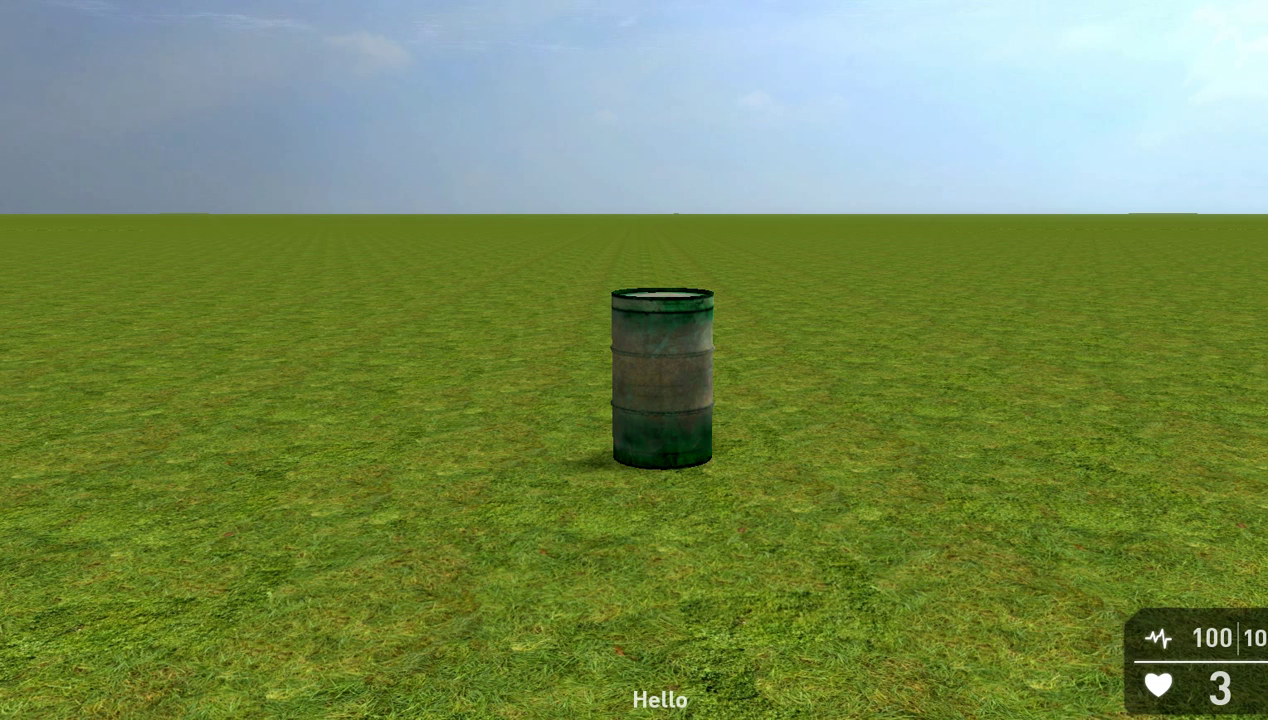
# End the test run and copy PromptDuration(str,v) from the Текст documentation
pyautogui.press('Escape')
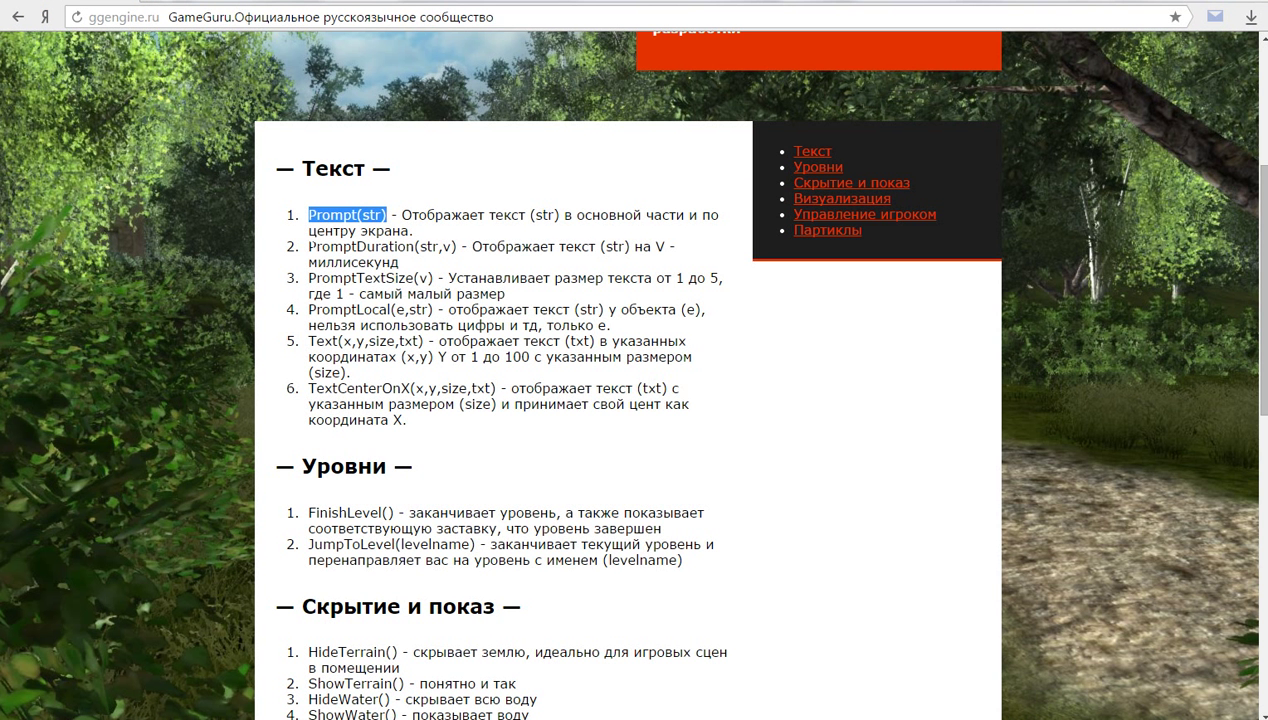
pyautogui.moveTo(309, 246); pyautogui.dragTo(455, 246)
pyautogui.hotkey('ctrl', 'c')
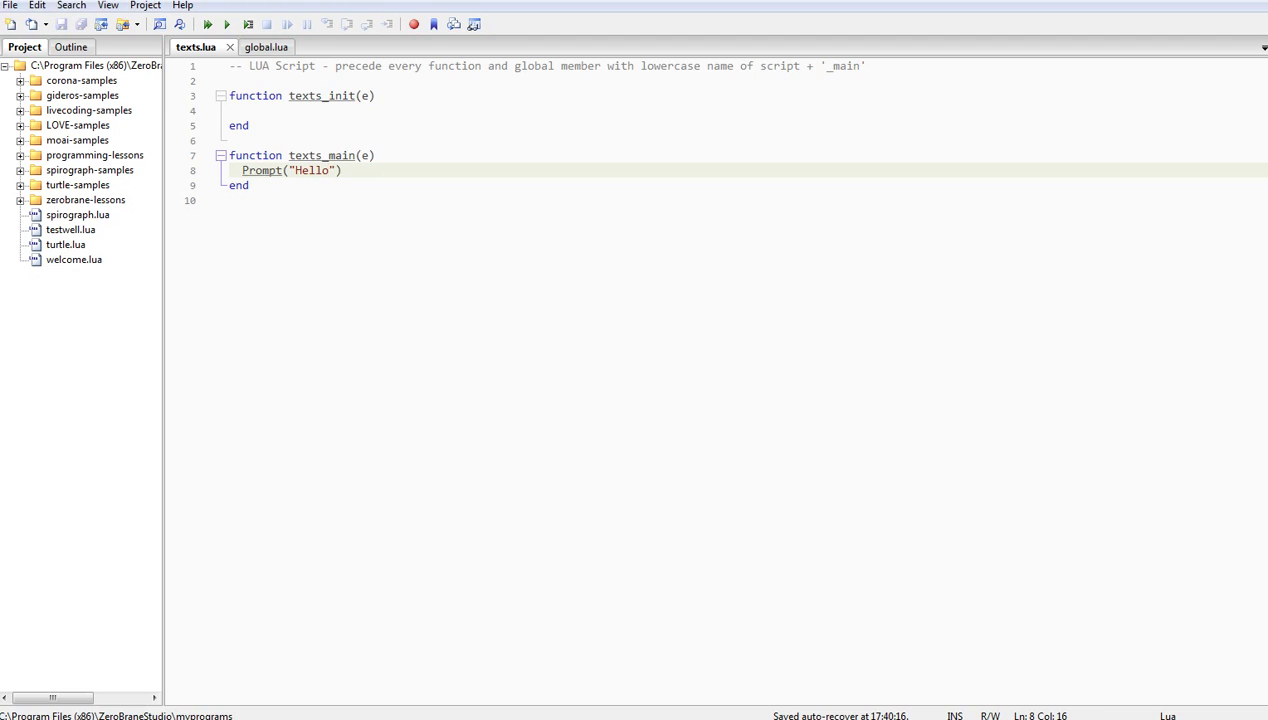
# Replace the Prompt call with PromptDuration("Hi, everyone", 2000) and save
pyautogui.hotkey('ctrl', 'shift', 'Left')
pyautogui.hotkey('ctrl', 'shift', 'Left')
pyautogui.hotkey('ctrl', 'shift', 'Left')
pyautogui.hotkey('ctrl', 'shift', 'Left')
pyautogui.hotkey('ctrl', 'v')
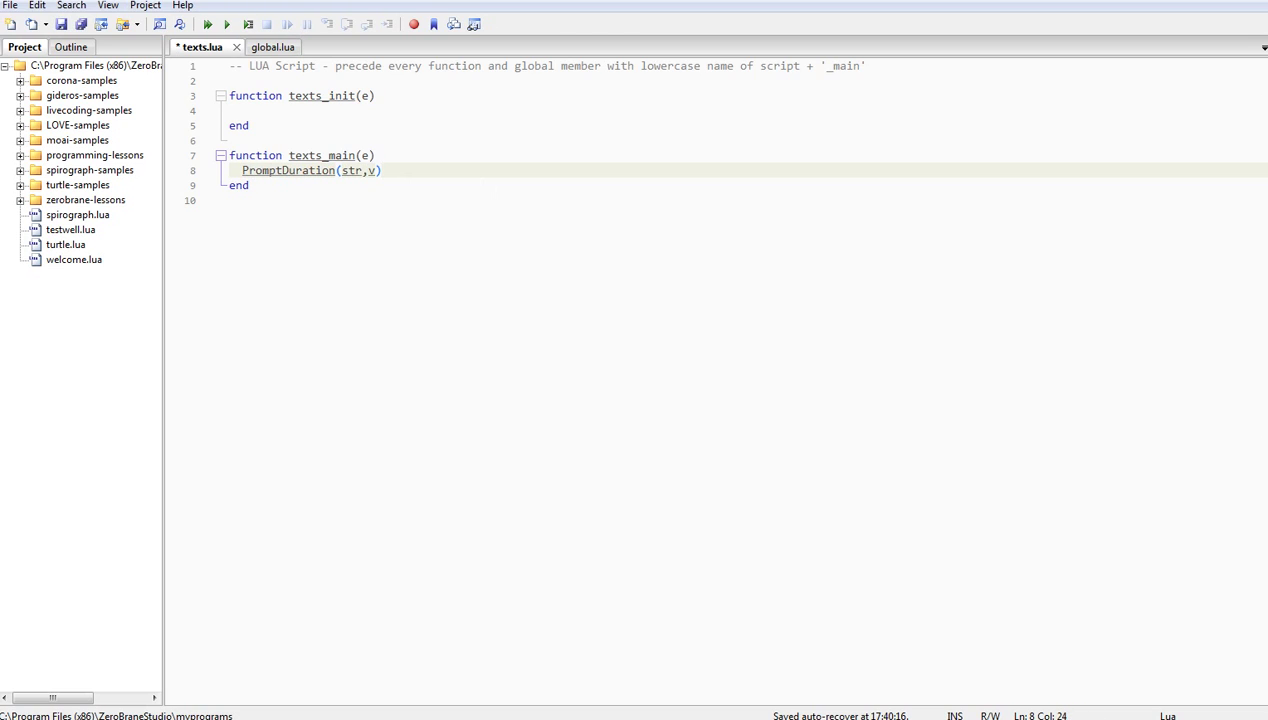
pyautogui.press('Left')
pyautogui.press('Left')
pyautogui.press('Left')
pyautogui.press('BackSpace')
pyautogui.press('BackSpace')
pyautogui.press('BackSpace')
pyautogui.write('"')
pyautogui.write('s')
pyautogui.press('BackSpace')
pyautogui.write('Hi')
pyautogui.press('Left')
pyautogui.press('Right')
pyautogui.write(',')
pyautogui.write(' ever')
pyautogui.write('yo')
pyautogui.write('ne')
pyautogui.click(439, 170)
pyautogui.press('Delete')
pyautogui.write('2000')
pyautogui.hotkey('ctrl', 's')
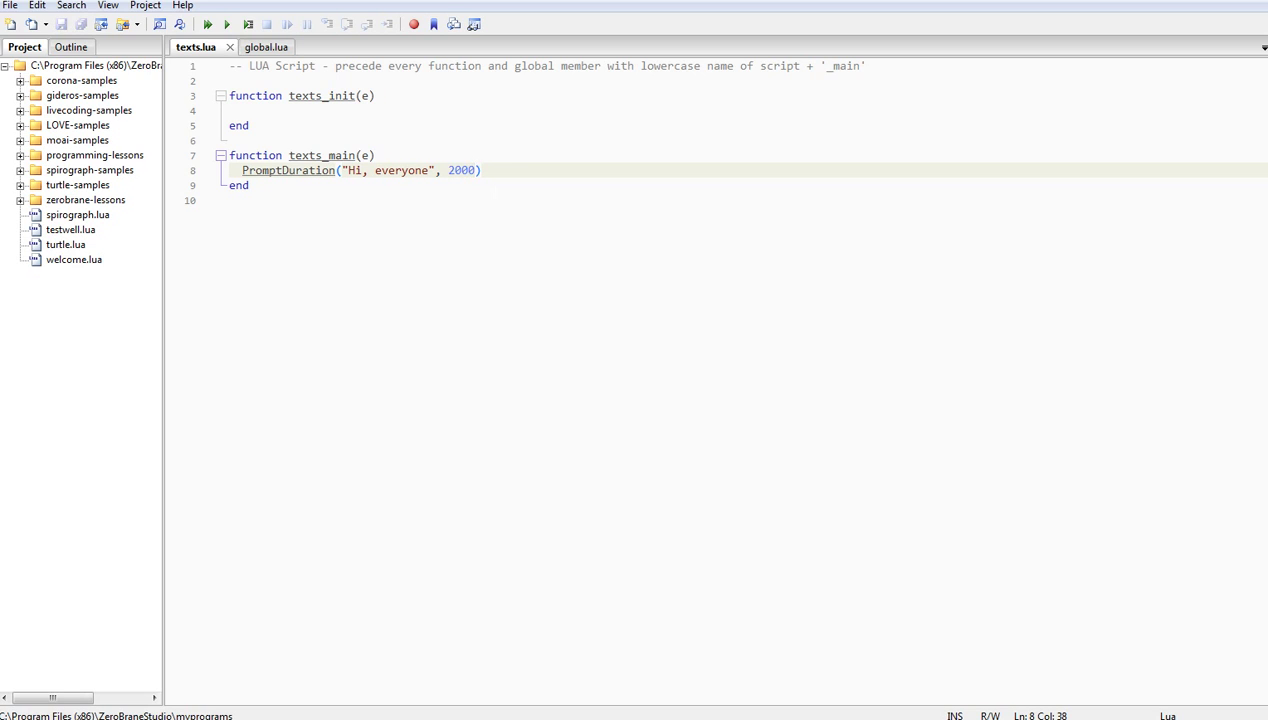
# Add an indented line above the greeting starting "PlayerDistance = "
pyautogui.click(375, 155)
pyautogui.press('Return')
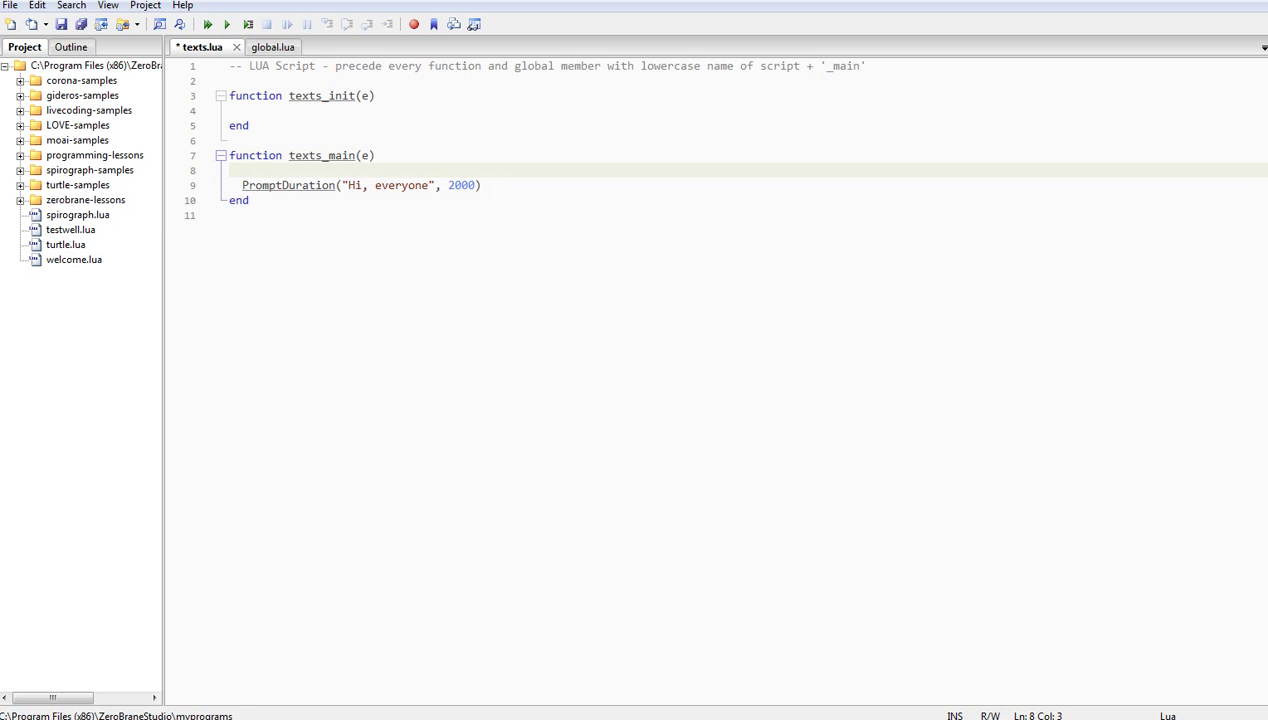
pyautogui.press('BackSpace')
pyautogui.press('Tab')
pyautogui.moveTo(440, 185); pyautogui.dragTo(347, 185)
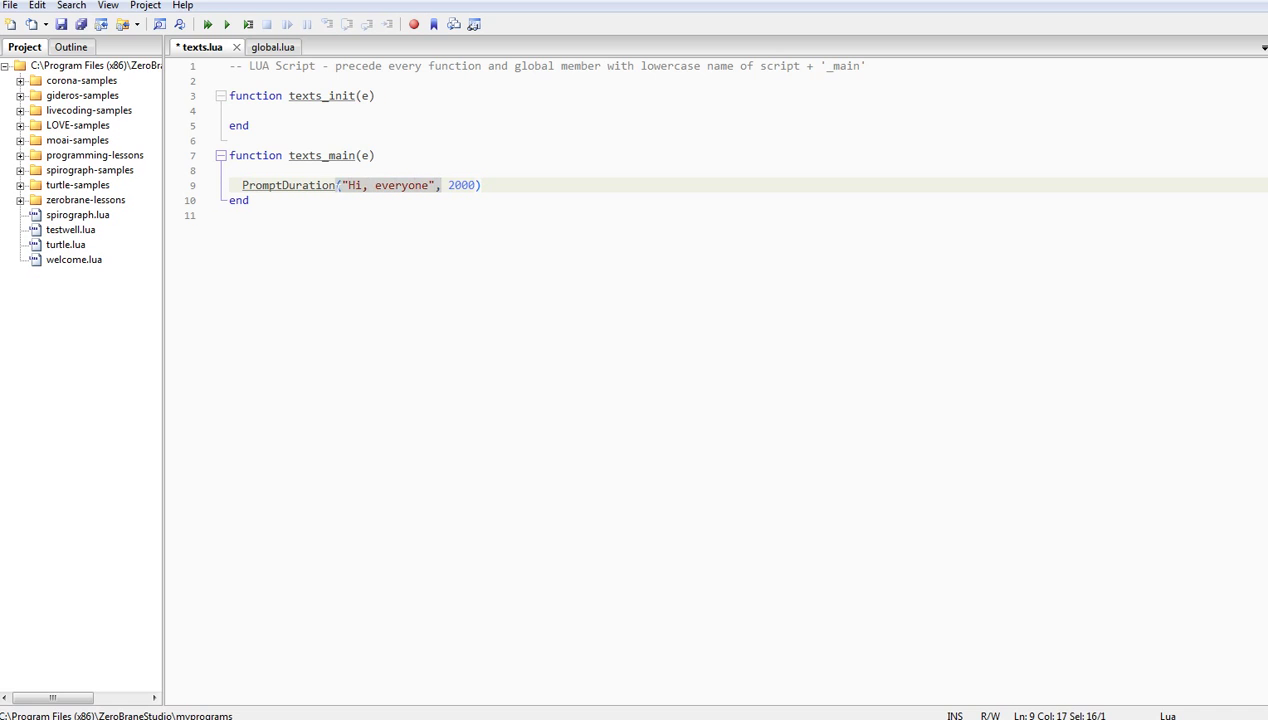
pyautogui.moveTo(448, 185); pyautogui.dragTo(476, 185)
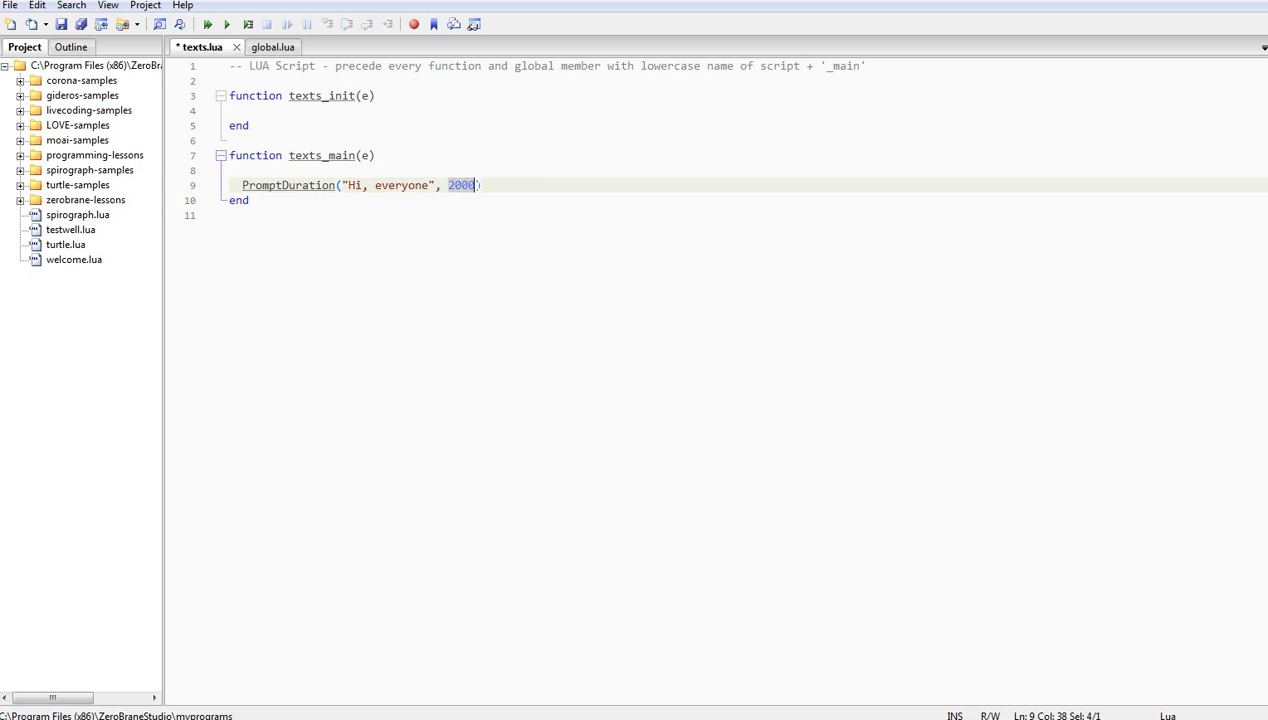
pyautogui.click(240, 170)
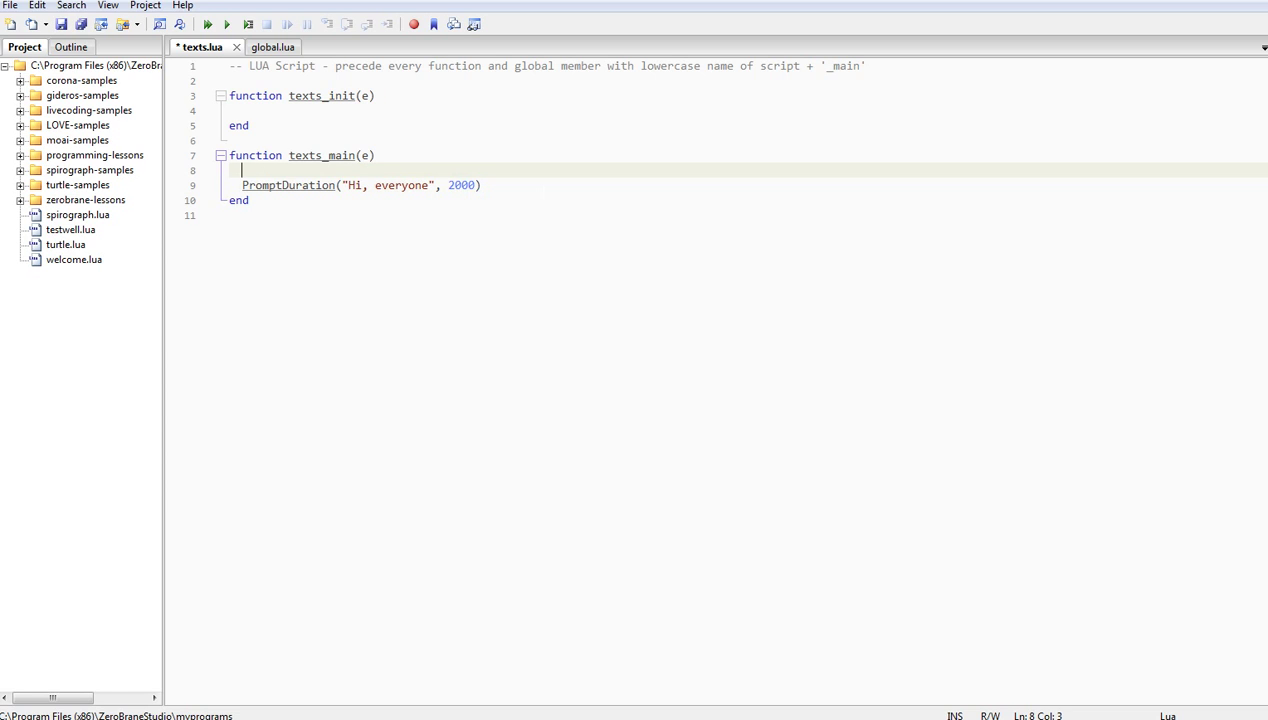
pyautogui.write('Play')
pyautogui.write('erDo')
pyautogui.press('BackSpace')
pyautogui.write('istance =')
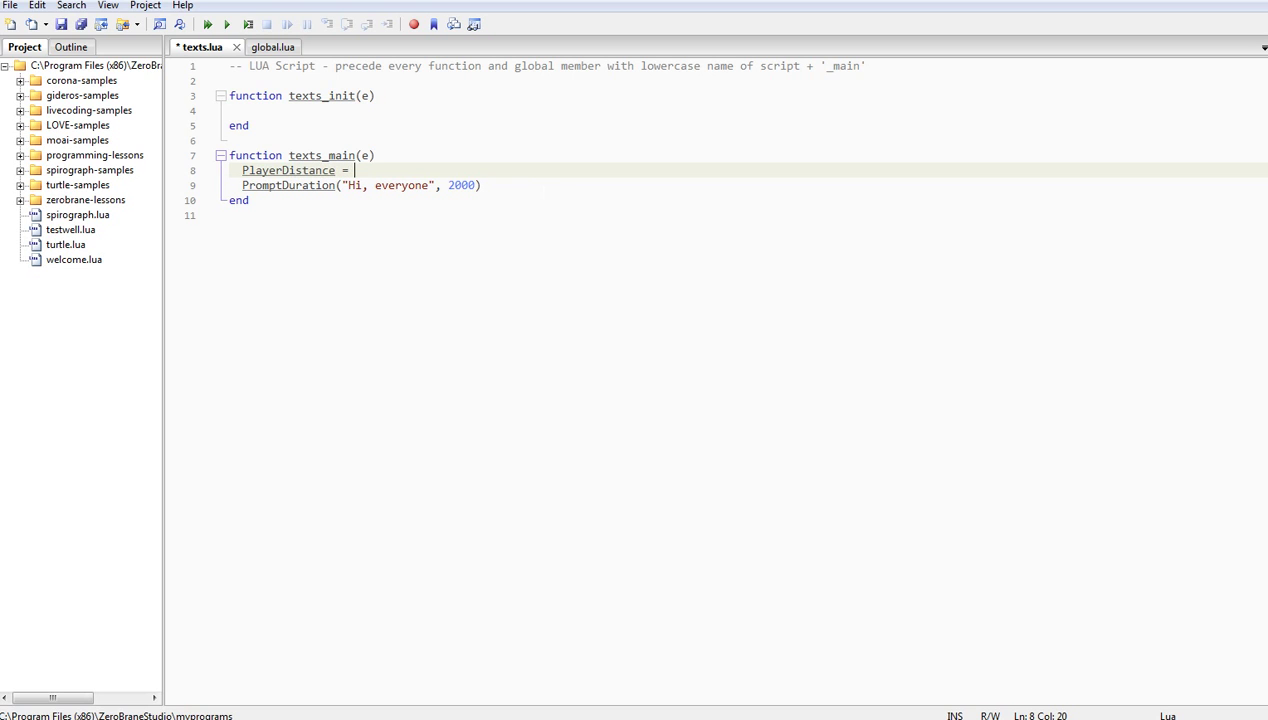
pyautogui.write(' Get')
pyautogui.press('BackSpace')
pyautogui.press('BackSpace')
pyautogui.press('BackSpace')
# Locate GetPlayerDistance(e) in global.lua and copy it
pyautogui.click(257, 50)
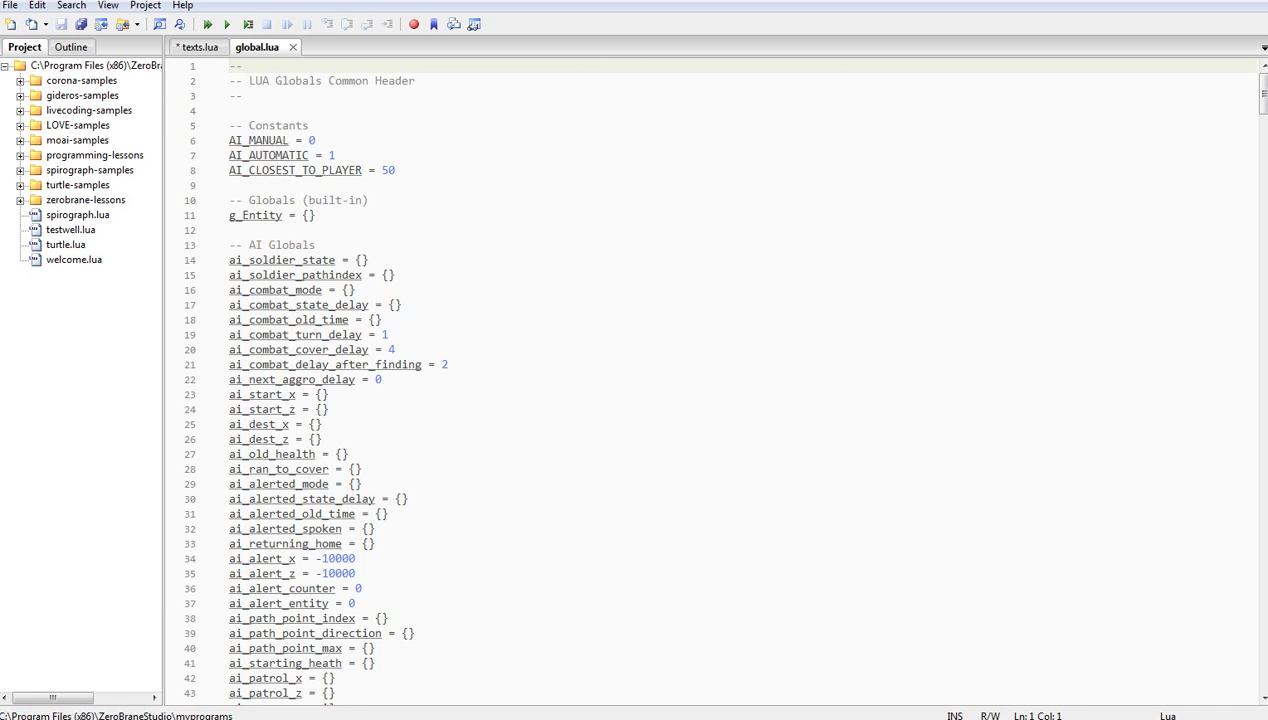
pyautogui.scroll(-6, 700, 380)
pyautogui.scroll(-7, 700, 380)
pyautogui.scroll(-4, 700, 380)
pyautogui.scroll(3, 700, 380)
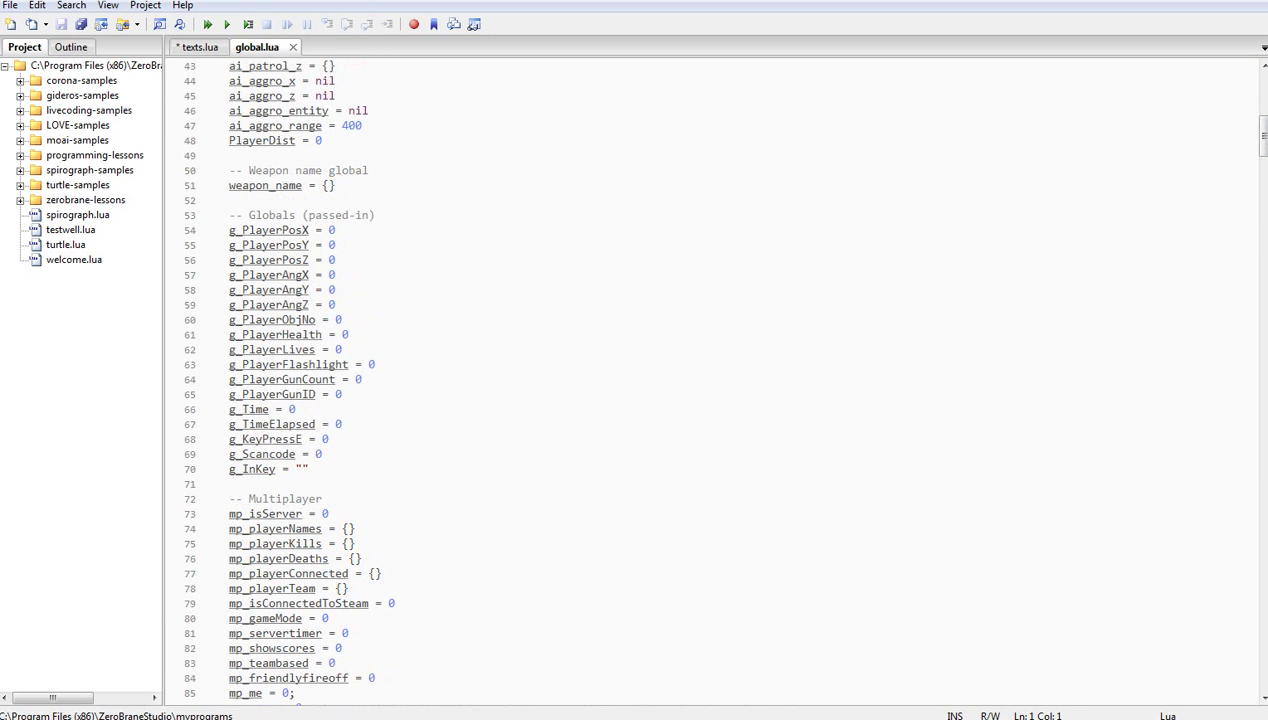
pyautogui.scroll(-1, 700, 380)
pyautogui.scroll(-6, 700, 380)
pyautogui.scroll(-5, 700, 380)
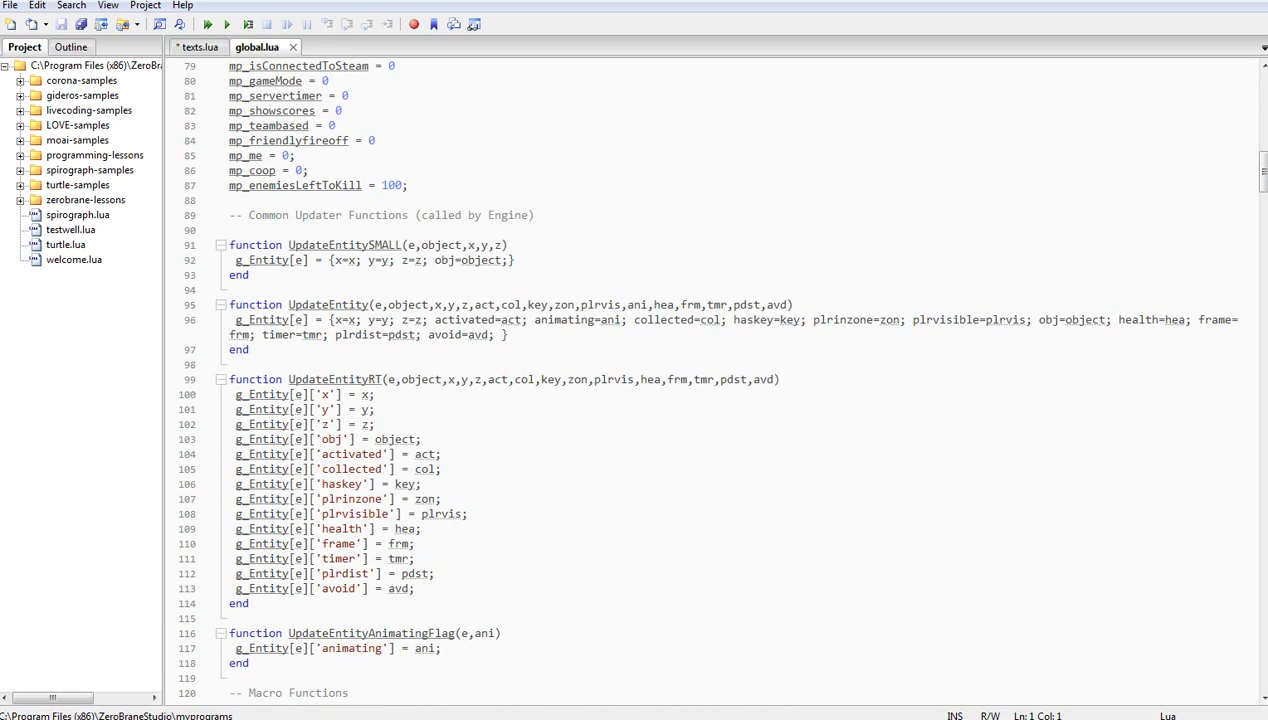
pyautogui.scroll(-4, 700, 380)
pyautogui.scroll(-3, 700, 380)
pyautogui.scroll(-1, 700, 380)
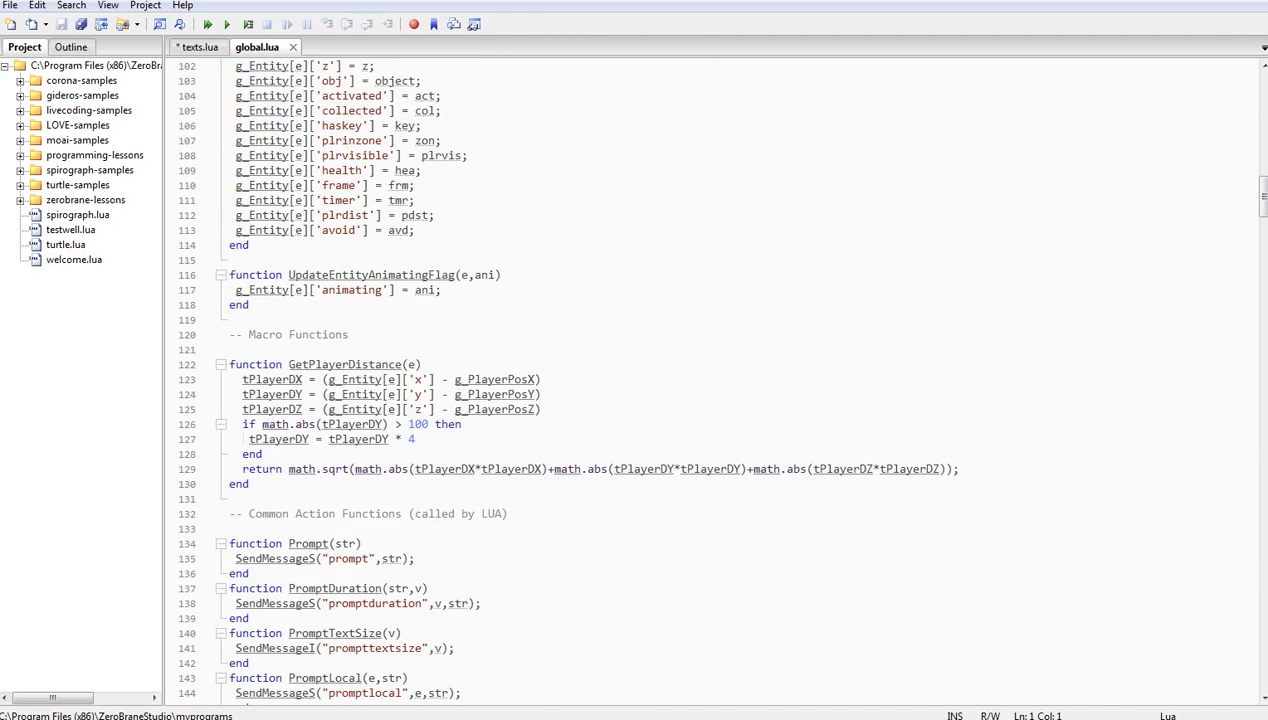
pyautogui.moveTo(288, 364); pyautogui.dragTo(422, 364)
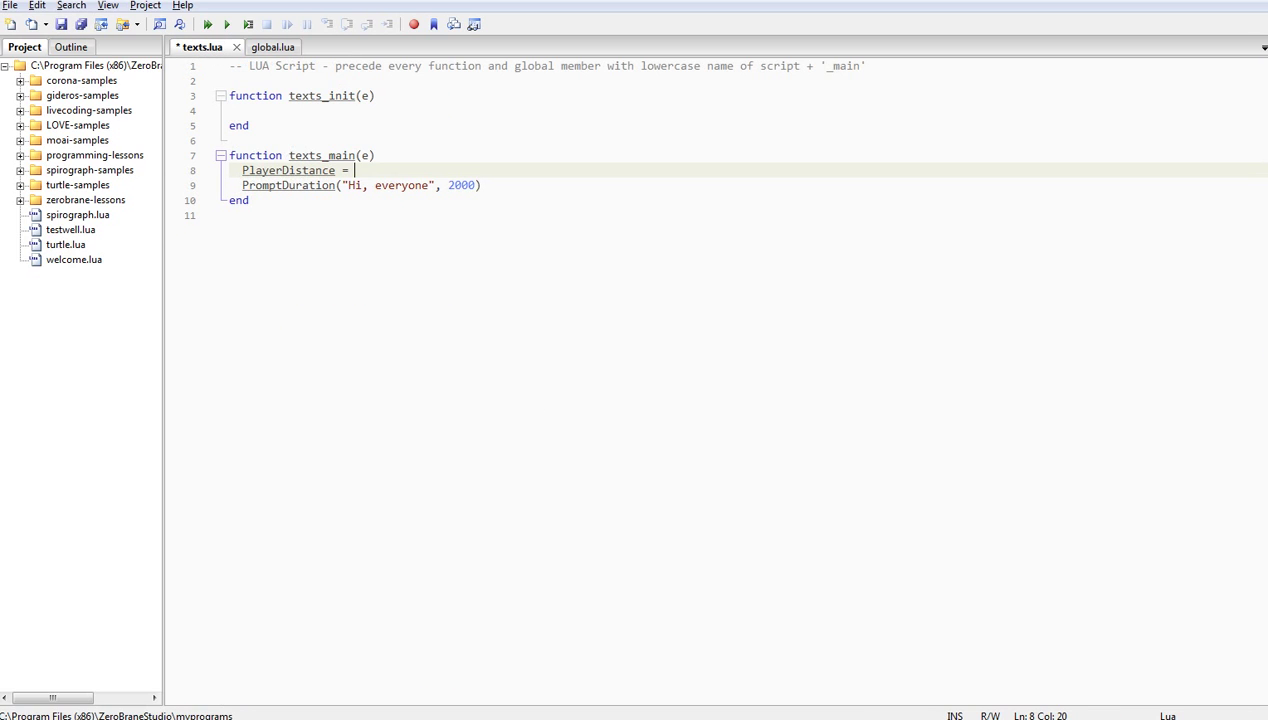
# Complete line 8 as PlayerDistance = GetPlayerDistance(e);
pyautogui.write('GetPlayerDistance(e)')
pyautogui.write(';')
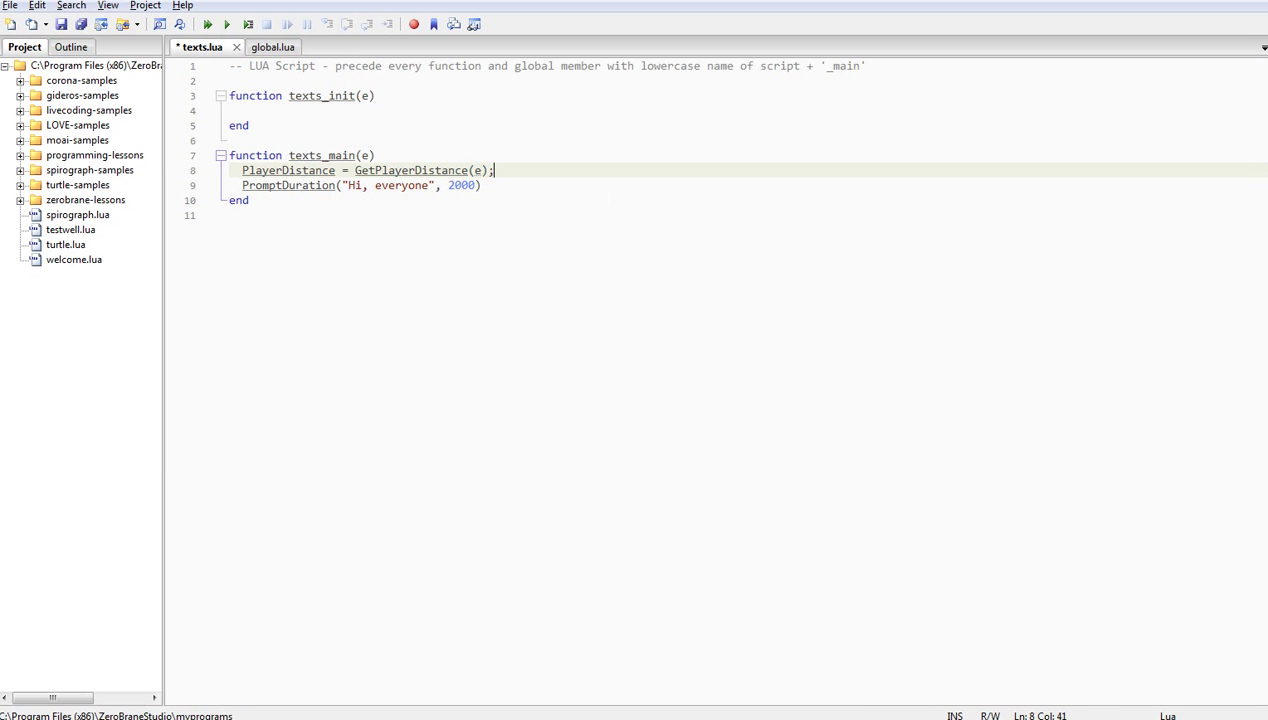
pyautogui.click(368, 155)
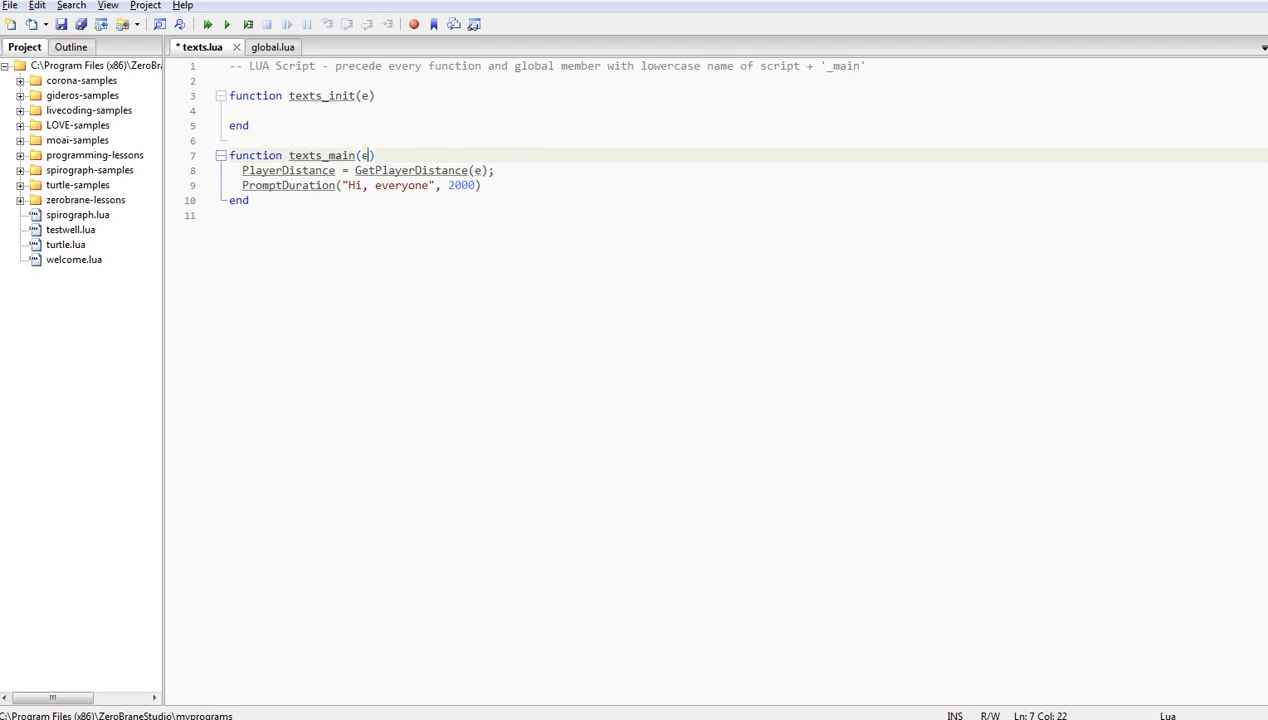
pyautogui.moveTo(242, 170); pyautogui.dragTo(335, 170)
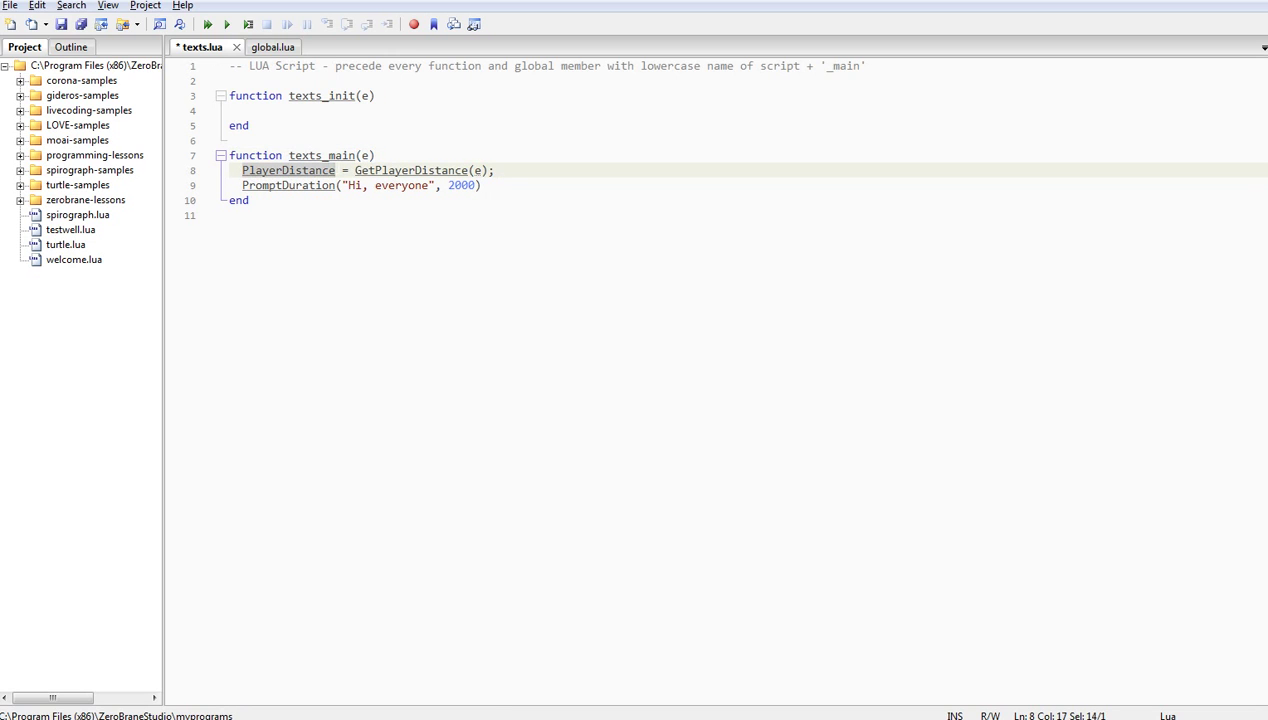
pyautogui.click(368, 155)
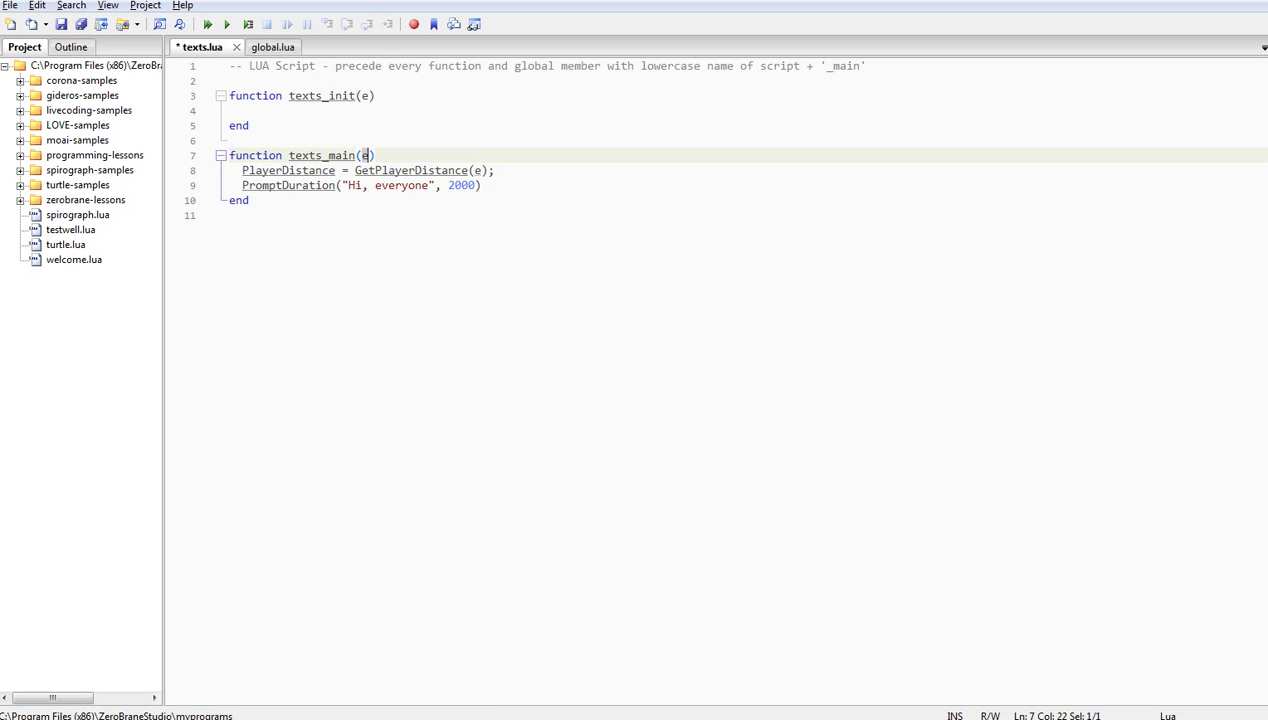
pyautogui.click(494, 170)
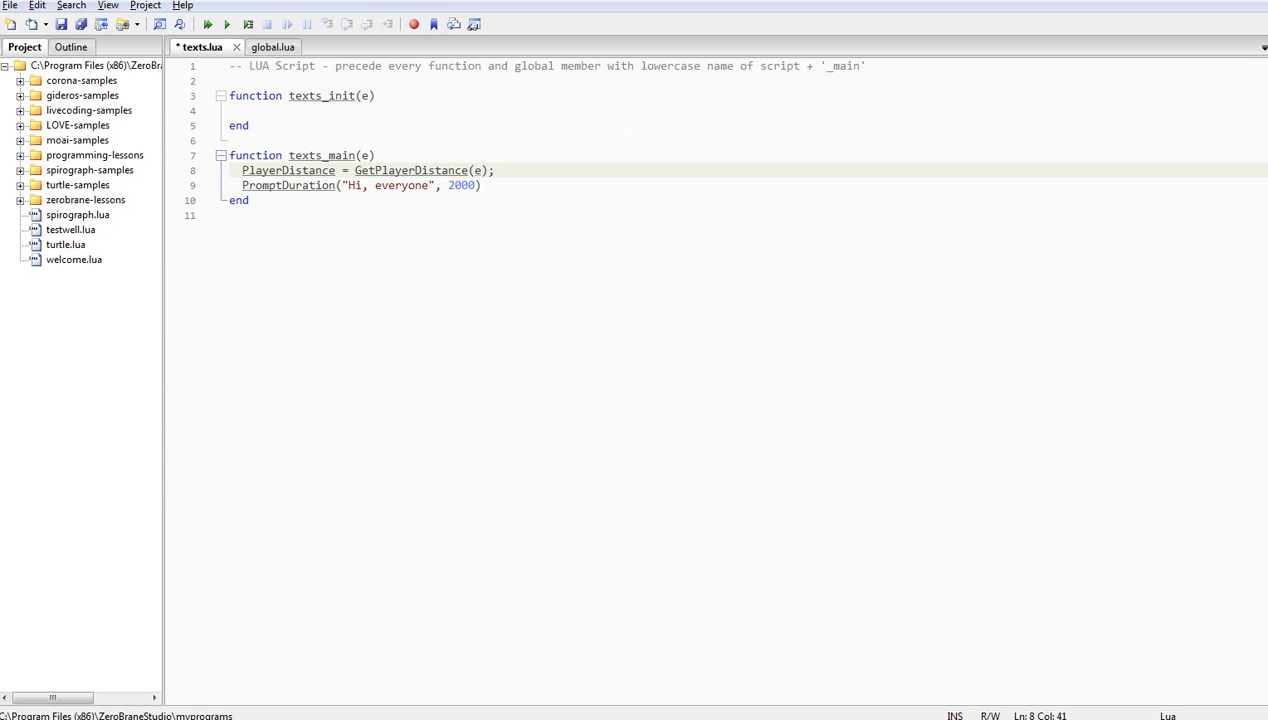
# Add the condition line "if PlayerDistance < 100 then" below the distance assignment
pyautogui.press('Return')
pyautogui.write('f')
pyautogui.press('BackSpace')
pyautogui.write('if ')
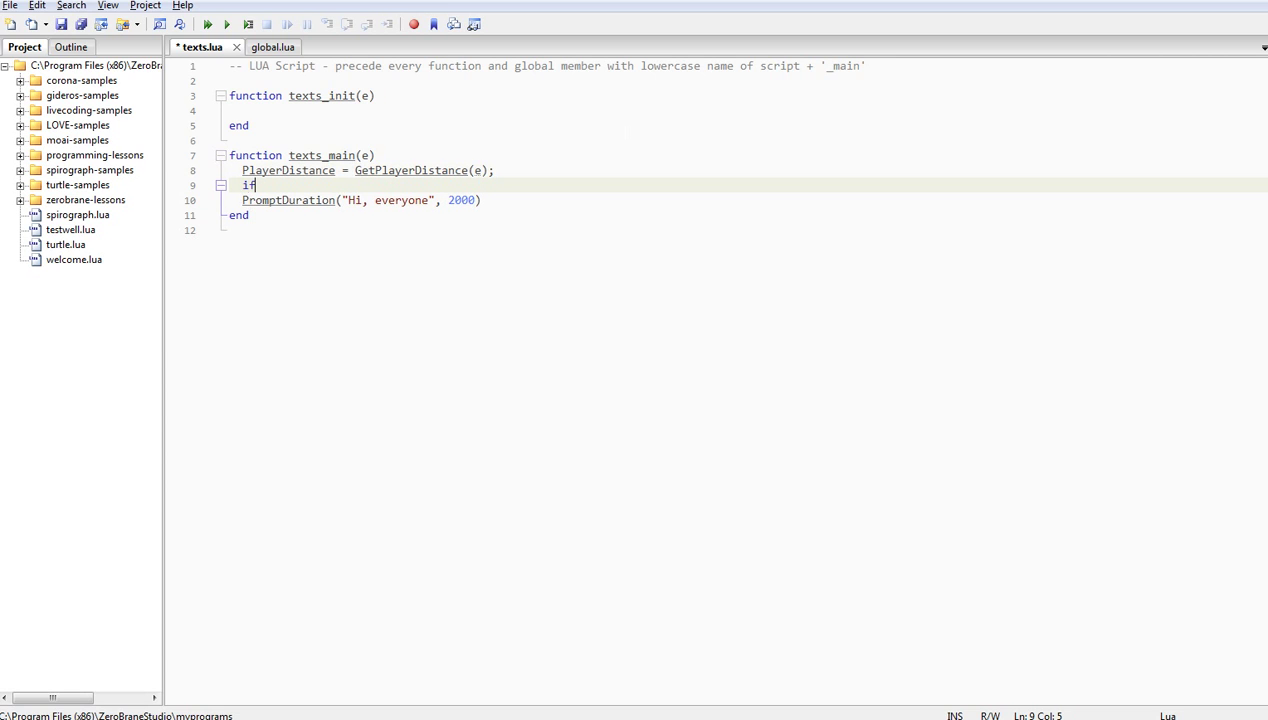
pyautogui.write('P')
pyautogui.write('la')
pyautogui.press('Return')
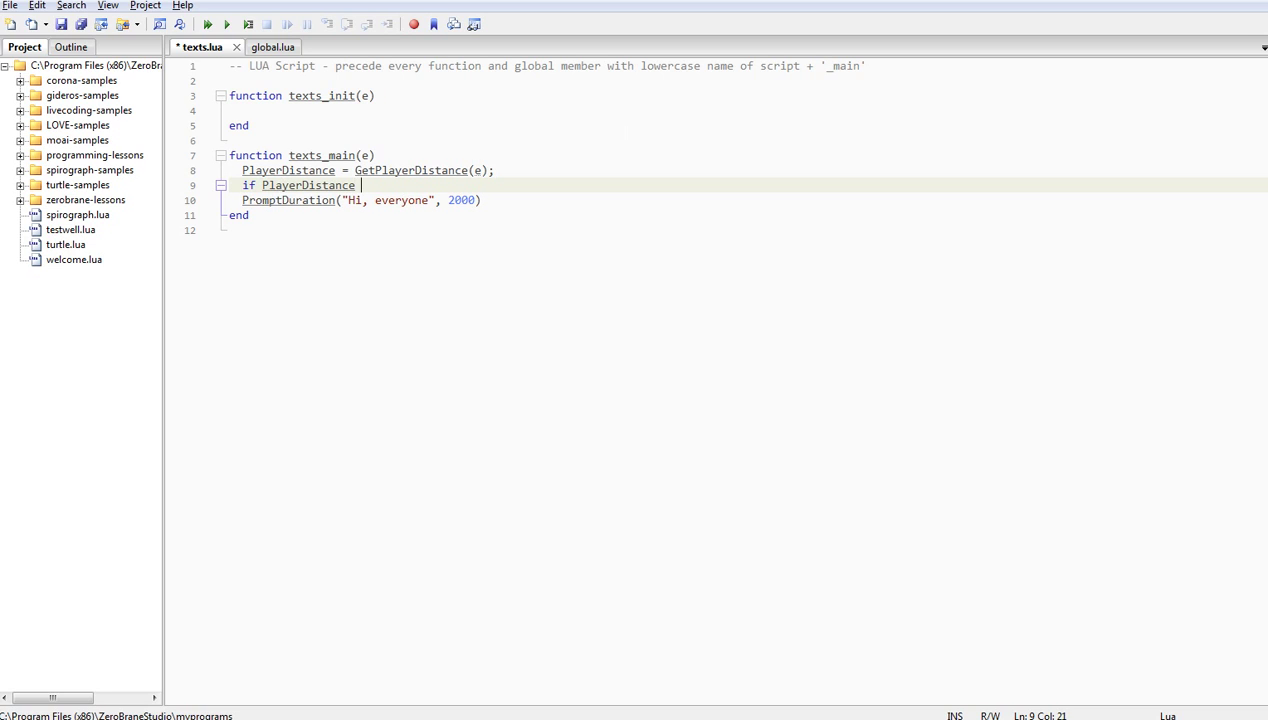
pyautogui.write('<')
pyautogui.write(' 100')
pyautogui.write(' the')
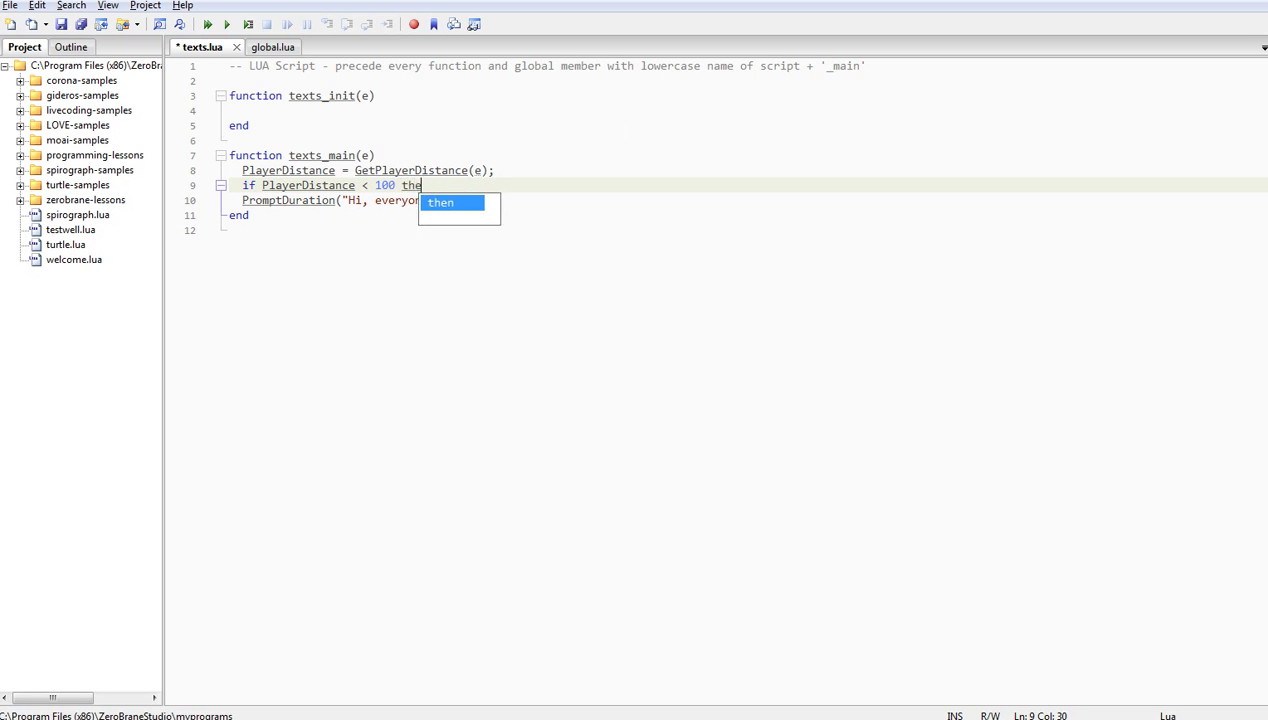
pyautogui.write('n')
pyautogui.click(249, 215)
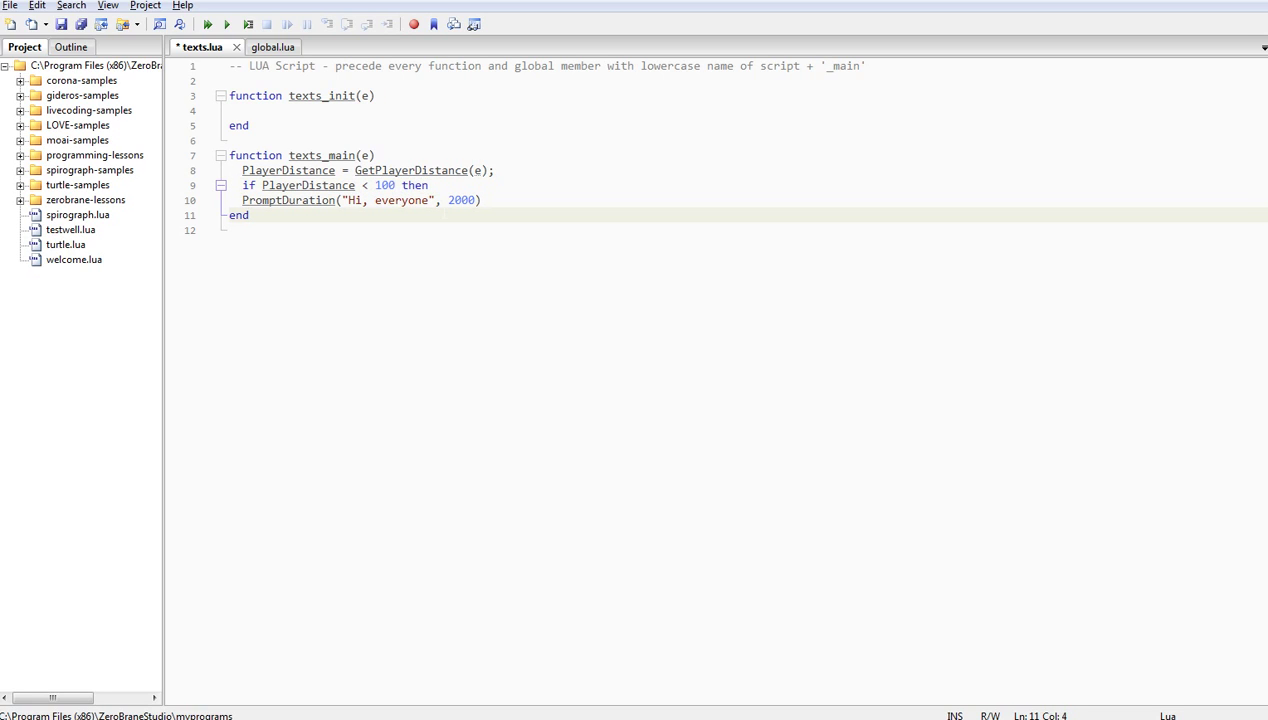
# Indent the PromptDuration call inside the if block, close it with end, and save texts.lua
pyautogui.press('Up')
pyautogui.press('Home')
pyautogui.press('Tab')
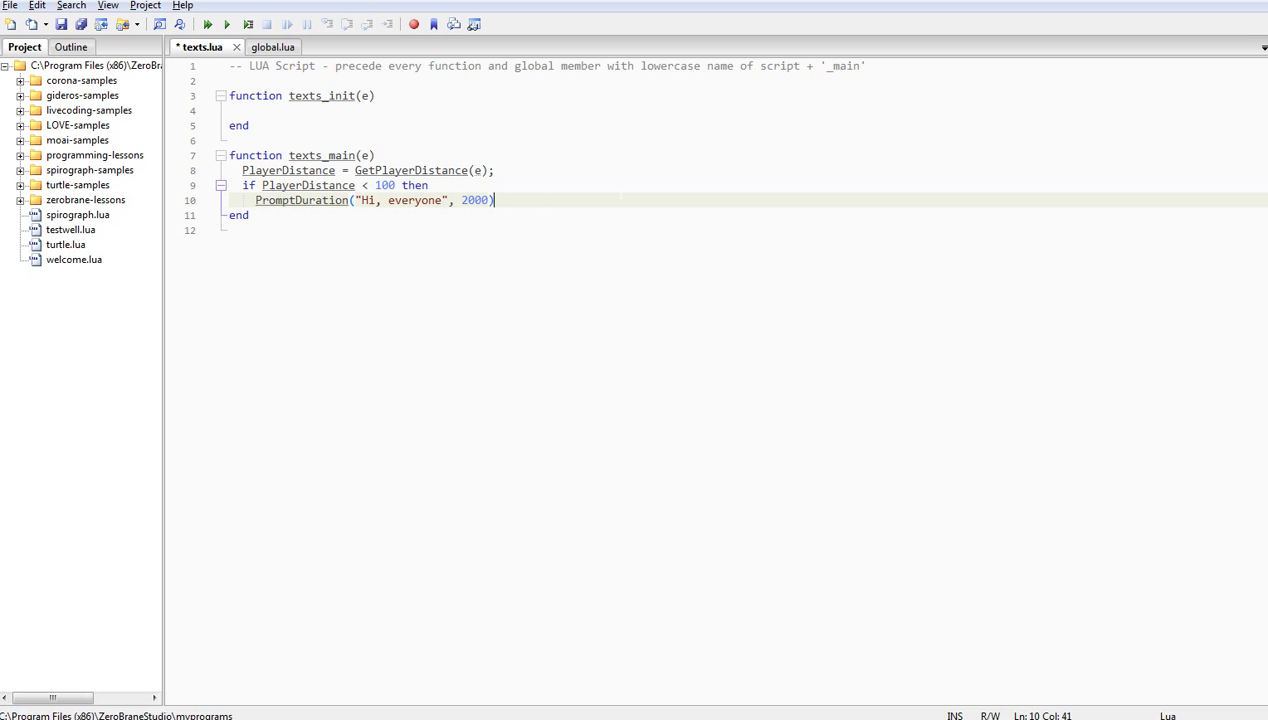
pyautogui.press('End')
pyautogui.press('Return')
pyautogui.write('end')
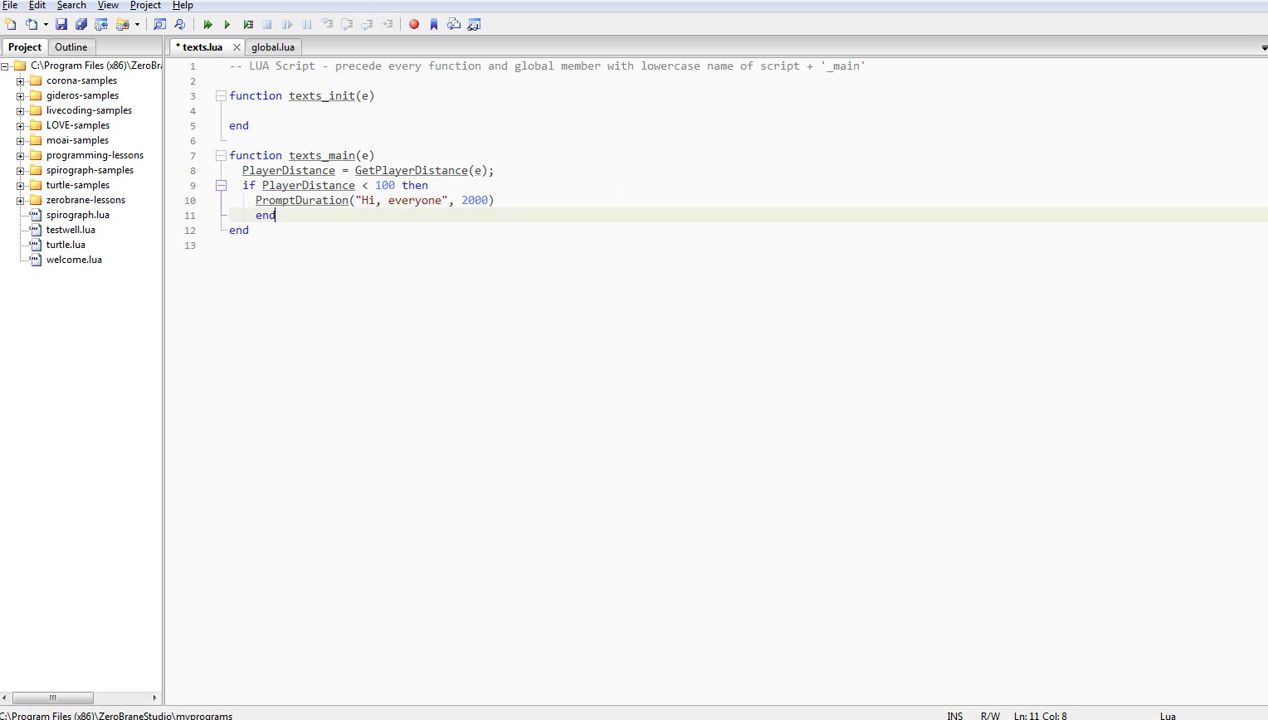
pyautogui.press('Left')
pyautogui.press('Left')
pyautogui.press('Left')
pyautogui.press('BackSpace')
pyautogui.click(375, 155)
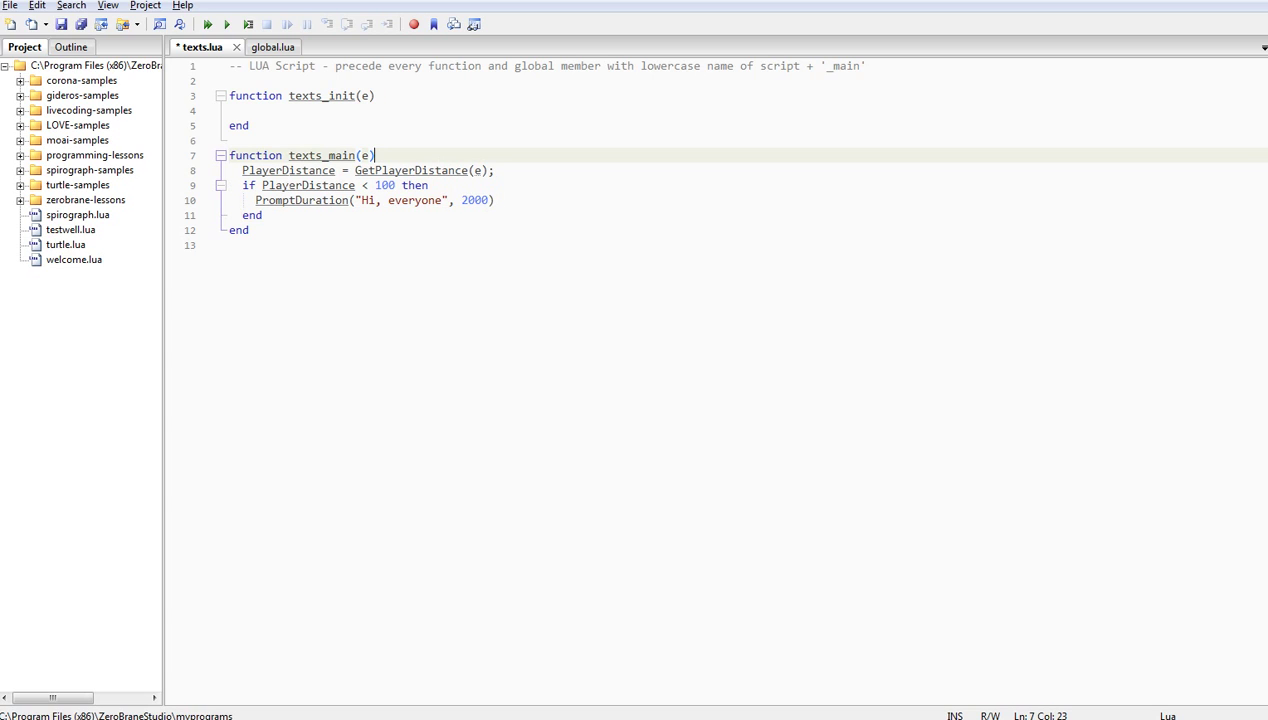
pyautogui.hotkey('ctrl', 's')
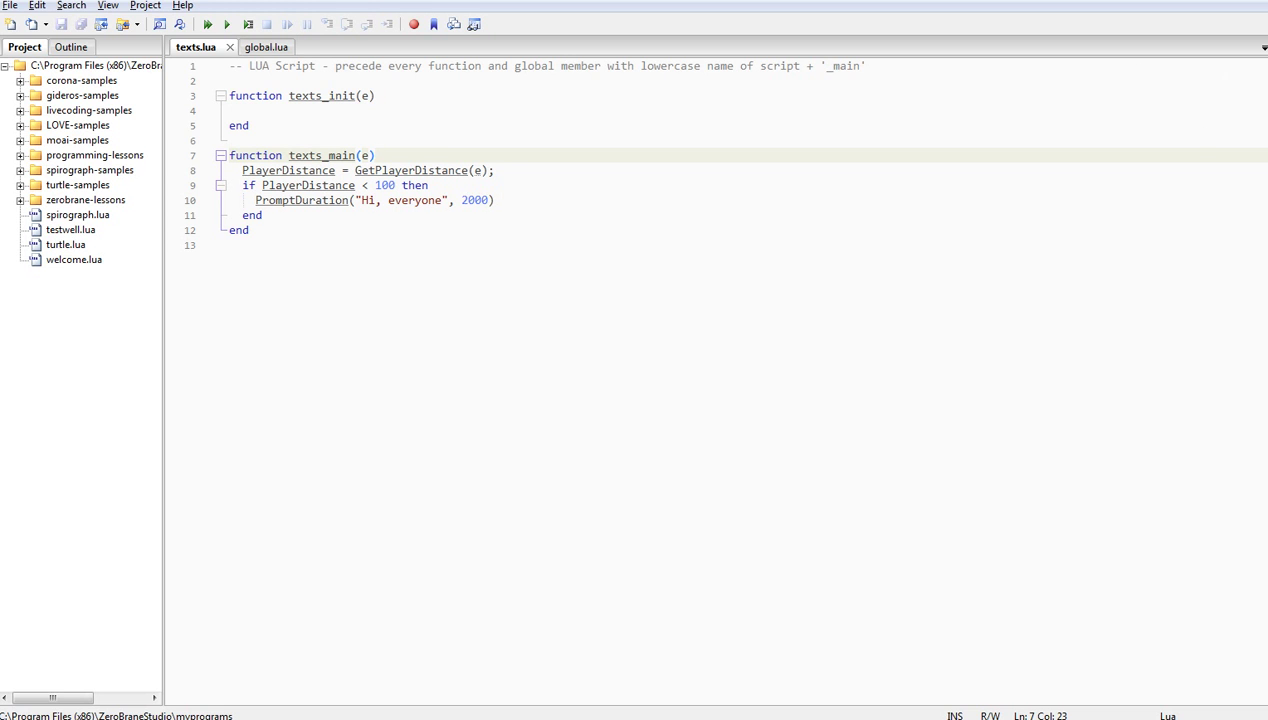
pyautogui.hotkey('alt', 'Tab')
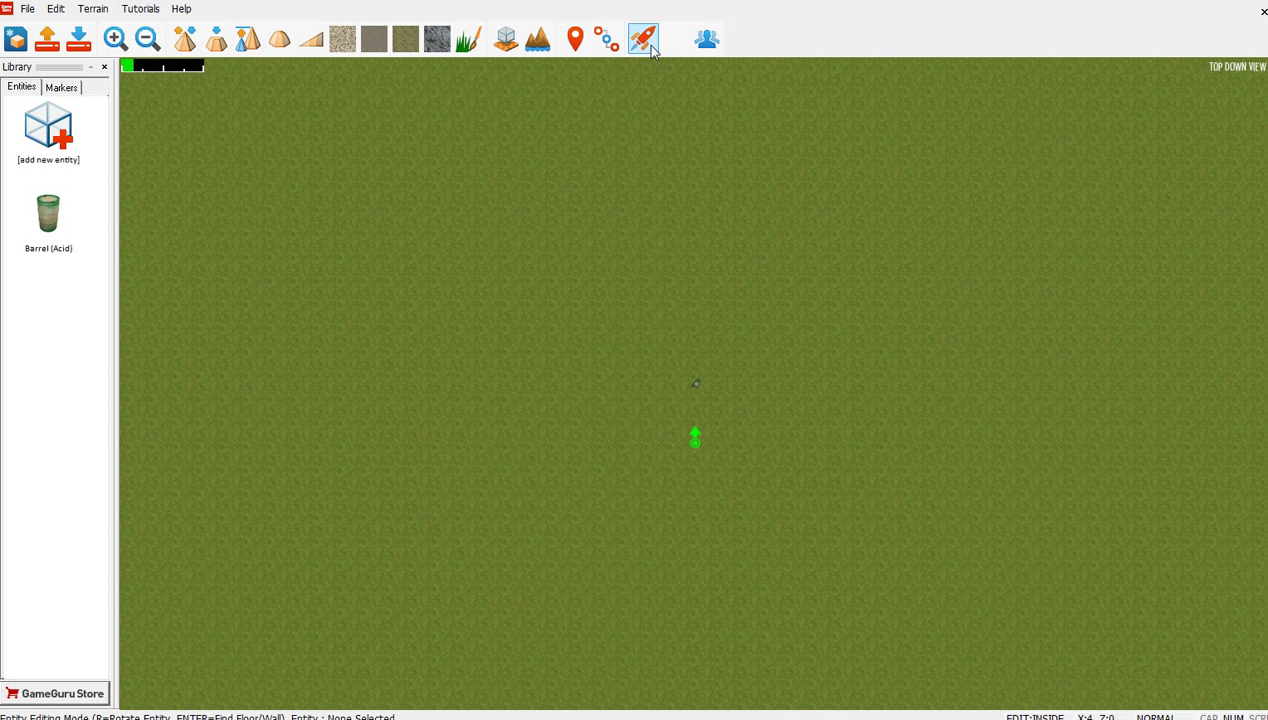
# Test-play, walk up to the barrel to see "Hi, everyone", back away, then end the test
pyautogui.click(645, 40)
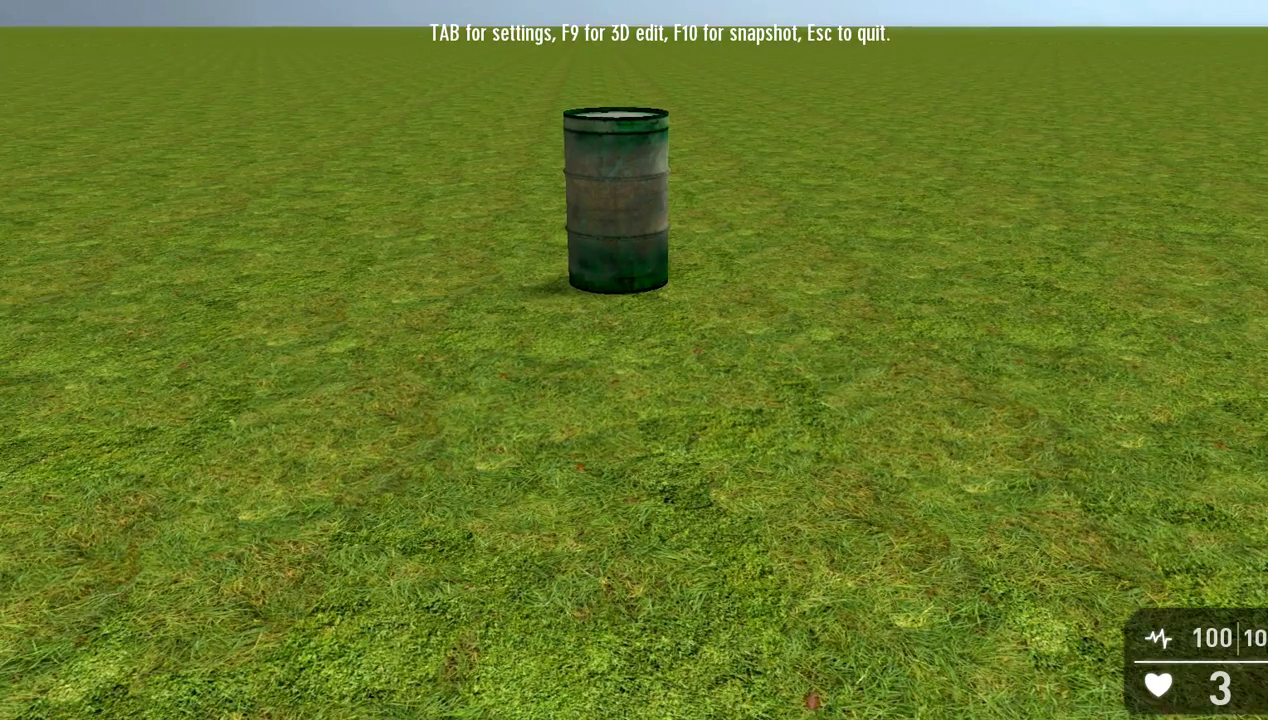
pyautogui.moveTo(634, 360)
pyautogui.press('w')
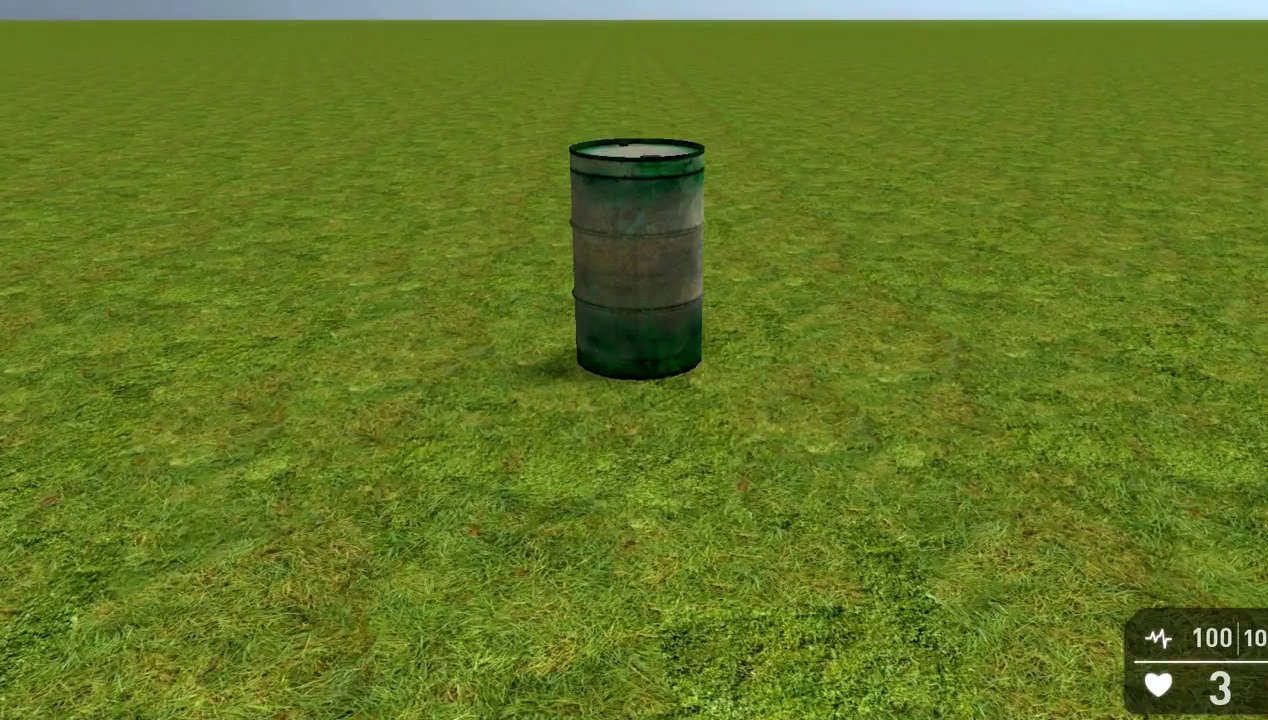
pyautogui.press('w')
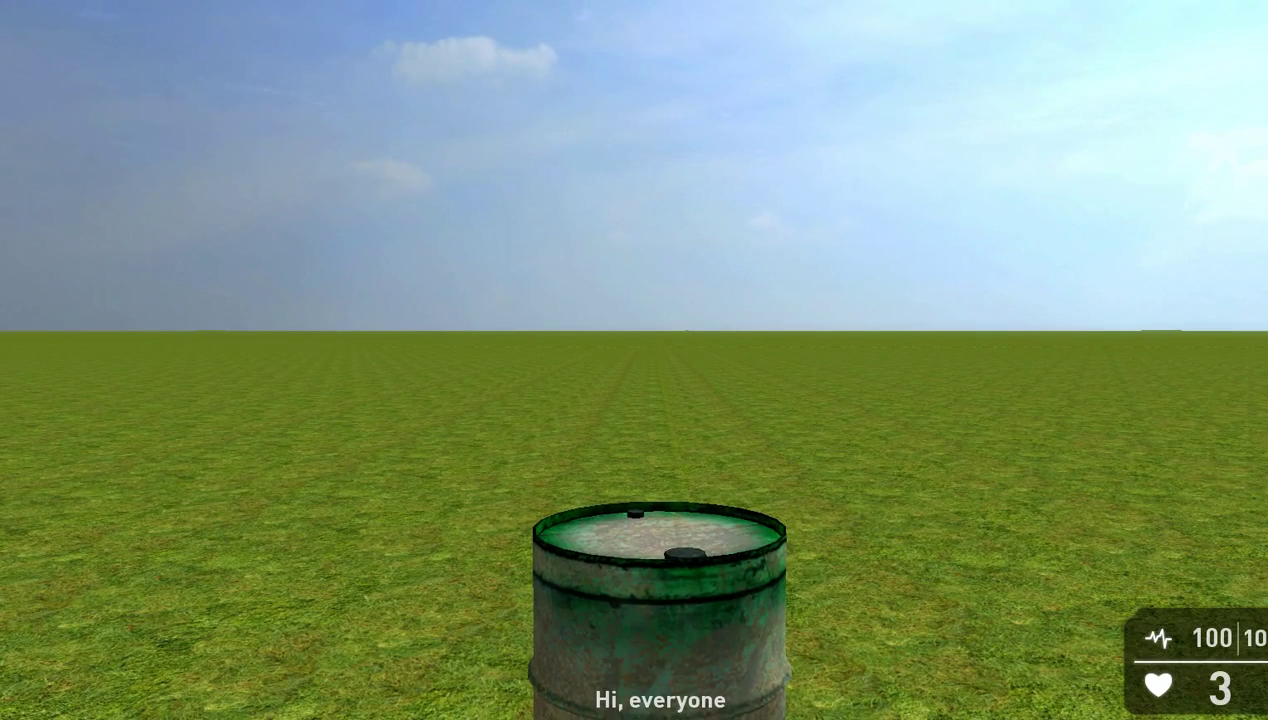
pyautogui.press('s')
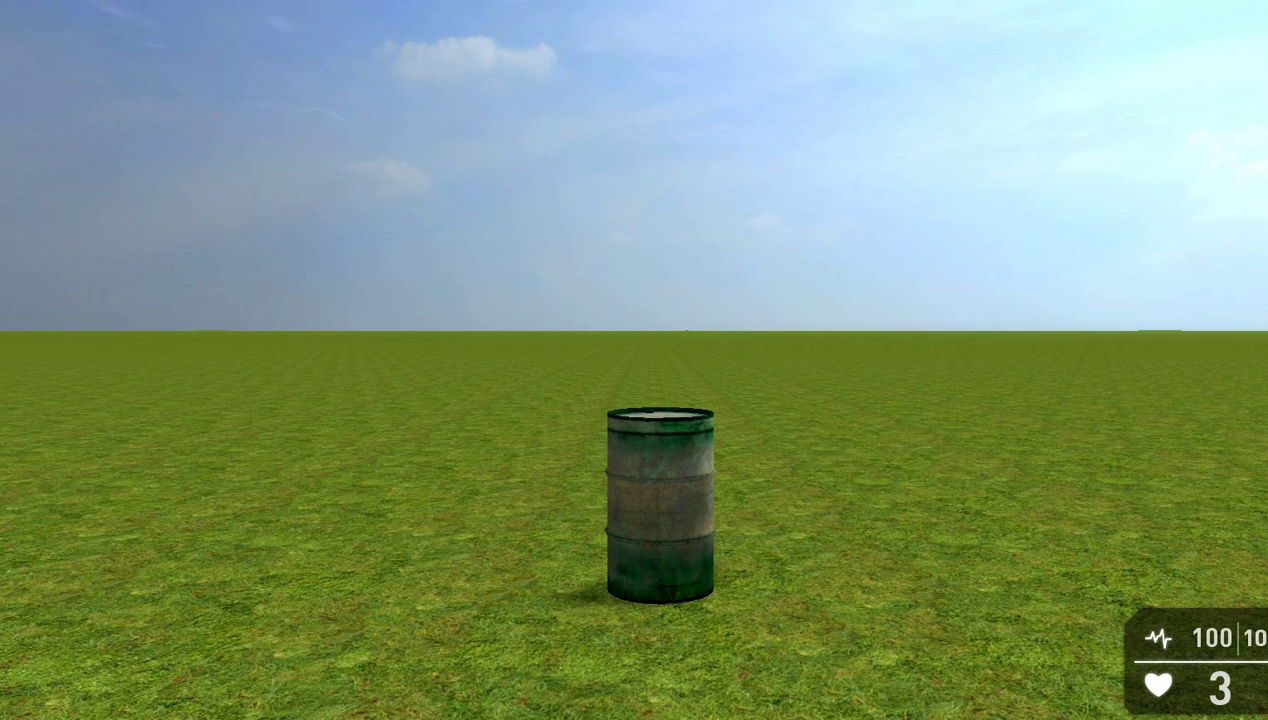
pyautogui.press('Escape')
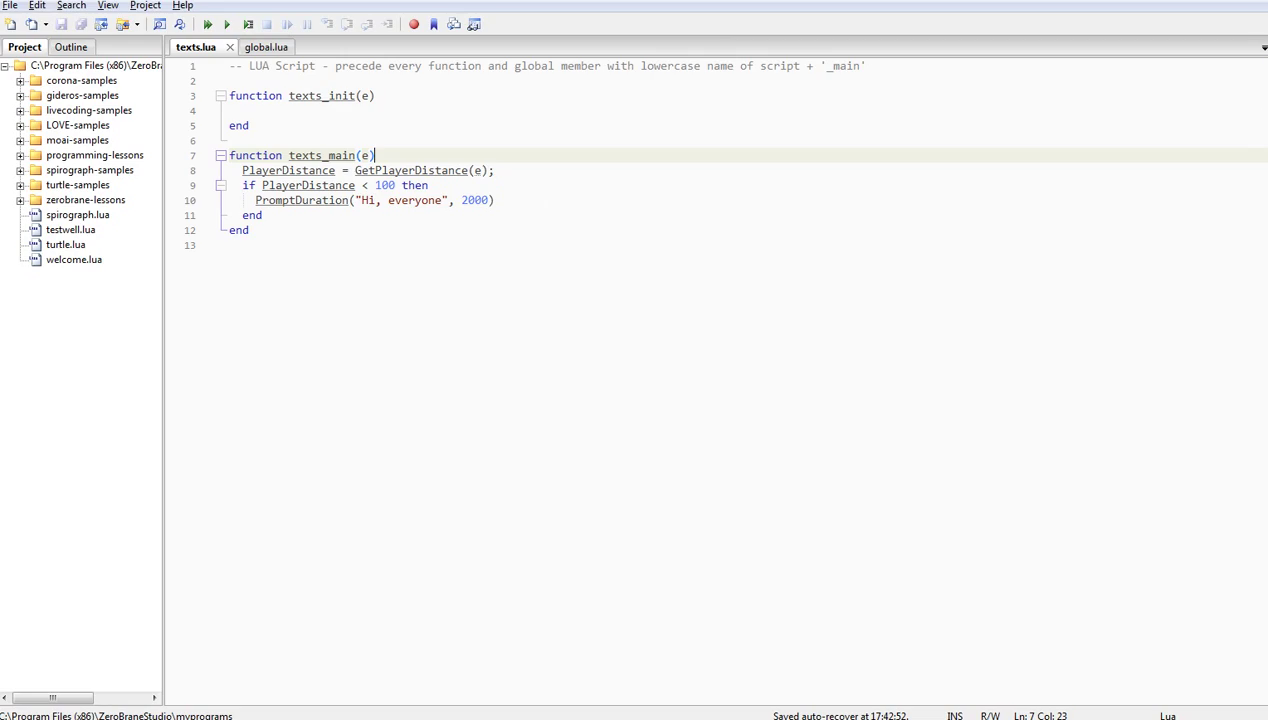
# Select the PromptDuration("Hi, everyone", 2000) call and its 2000 duration value in texts_main
pyautogui.click(477, 200)
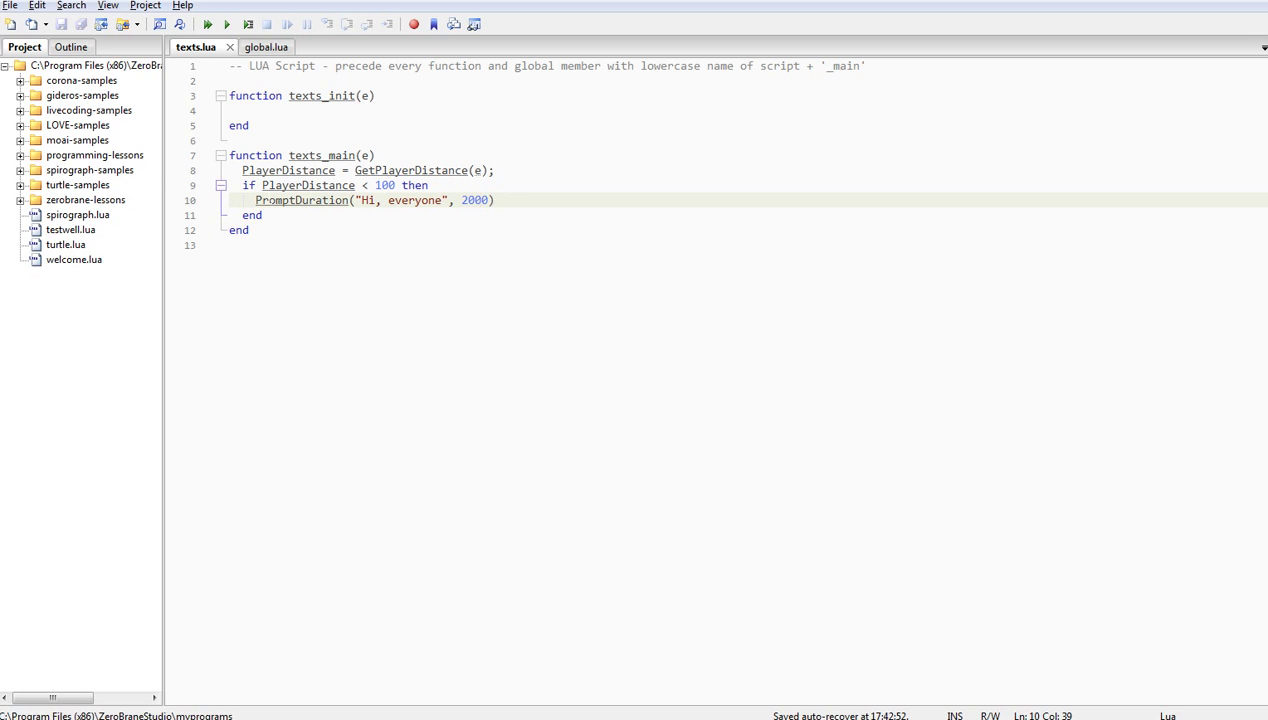
pyautogui.moveTo(255, 200); pyautogui.dragTo(488, 200)
pyautogui.click(495, 200)
# Add a 'timer = 2000;' line under the texts_main header, erase it again, and save texts.lua
pyautogui.click(374, 155)
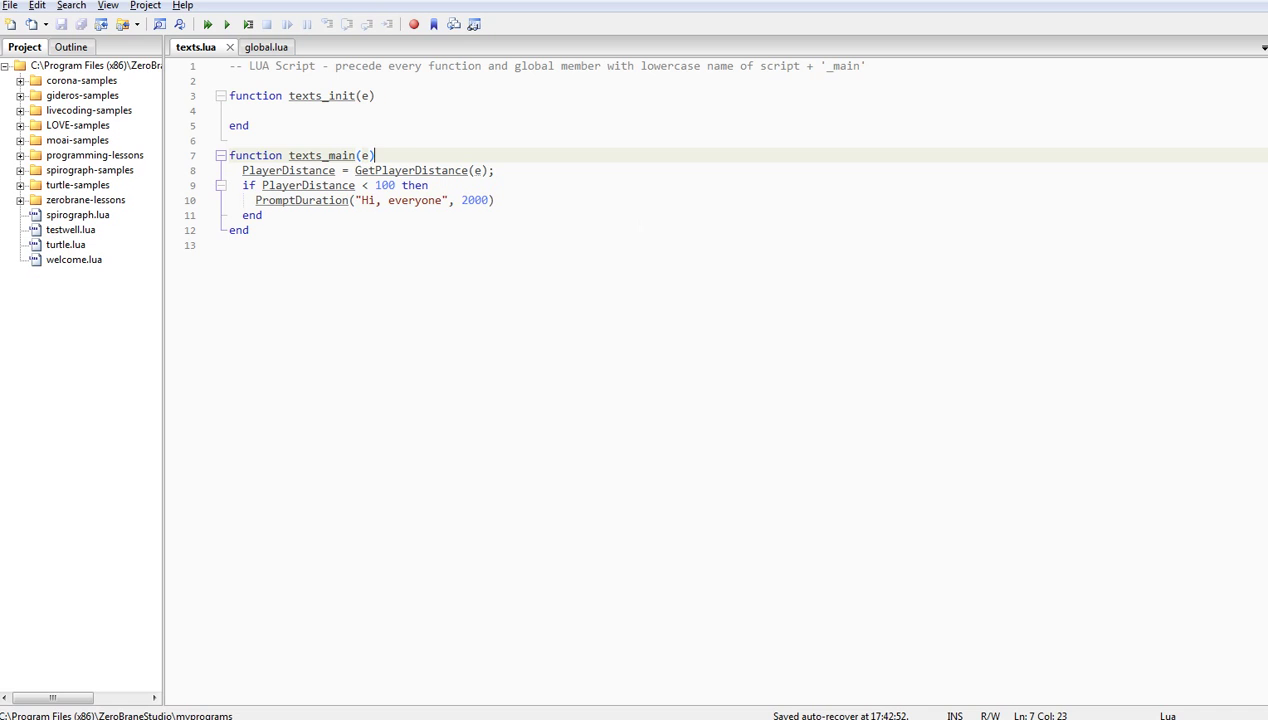
pyautogui.press('Return')
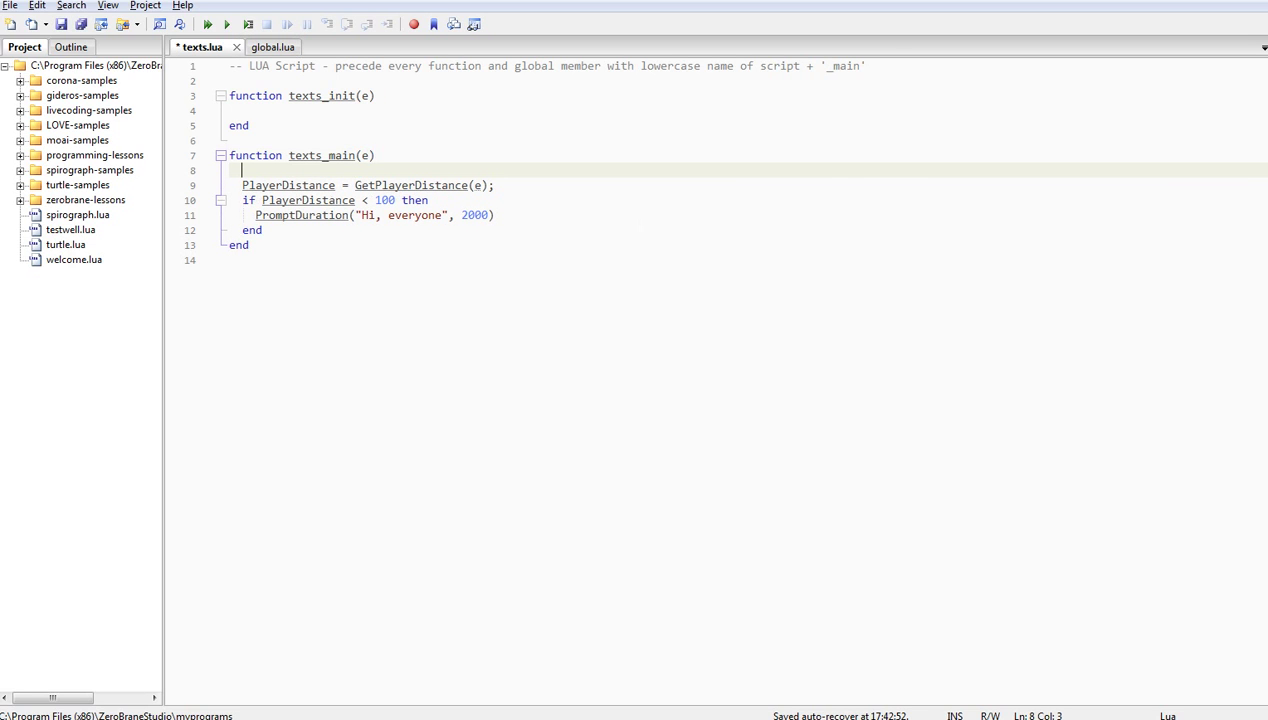
pyautogui.write('timer = ')
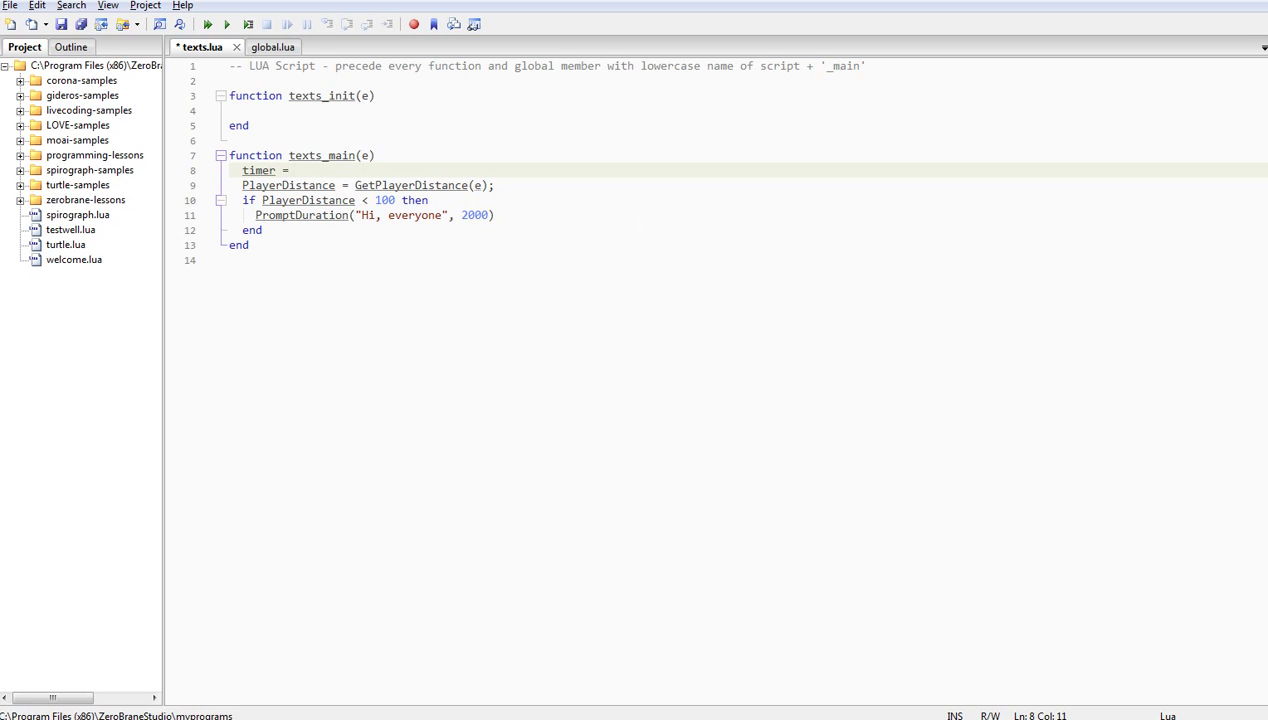
pyautogui.write('200')
pyautogui.write('0;')
pyautogui.press('Return')
pyautogui.write('ti')
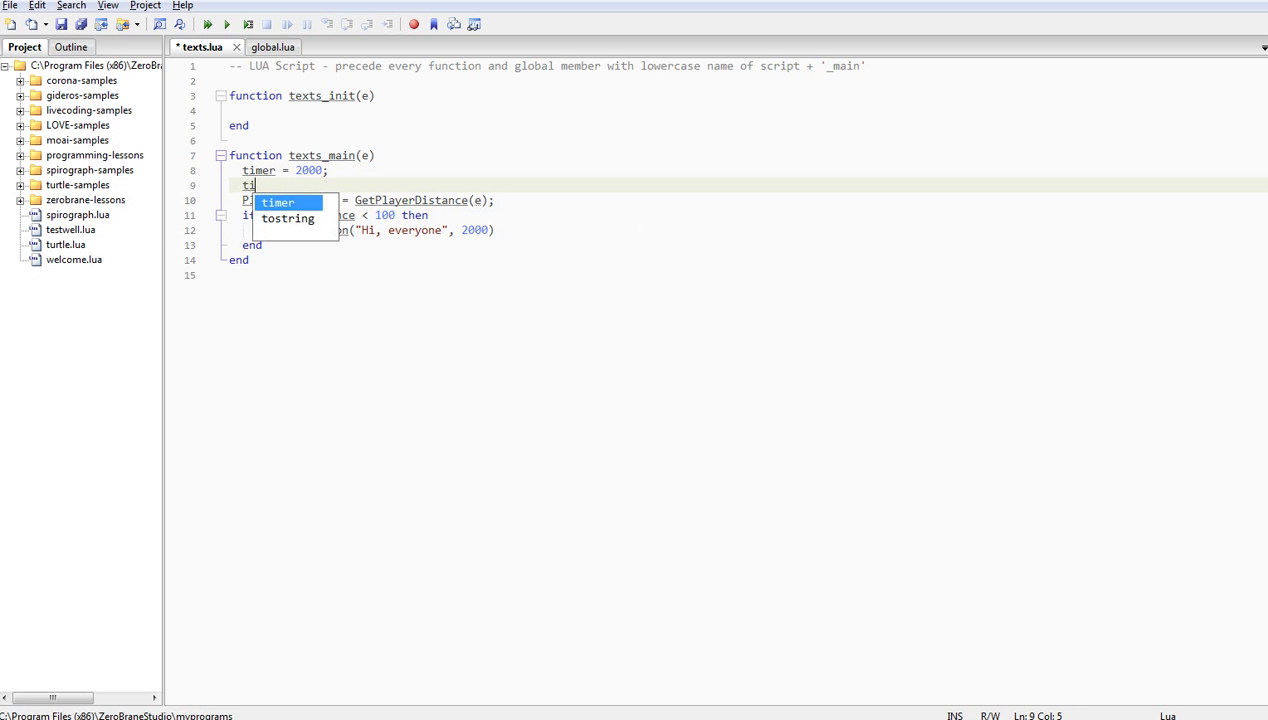
pyautogui.write('er')
pyautogui.press('BackSpace')
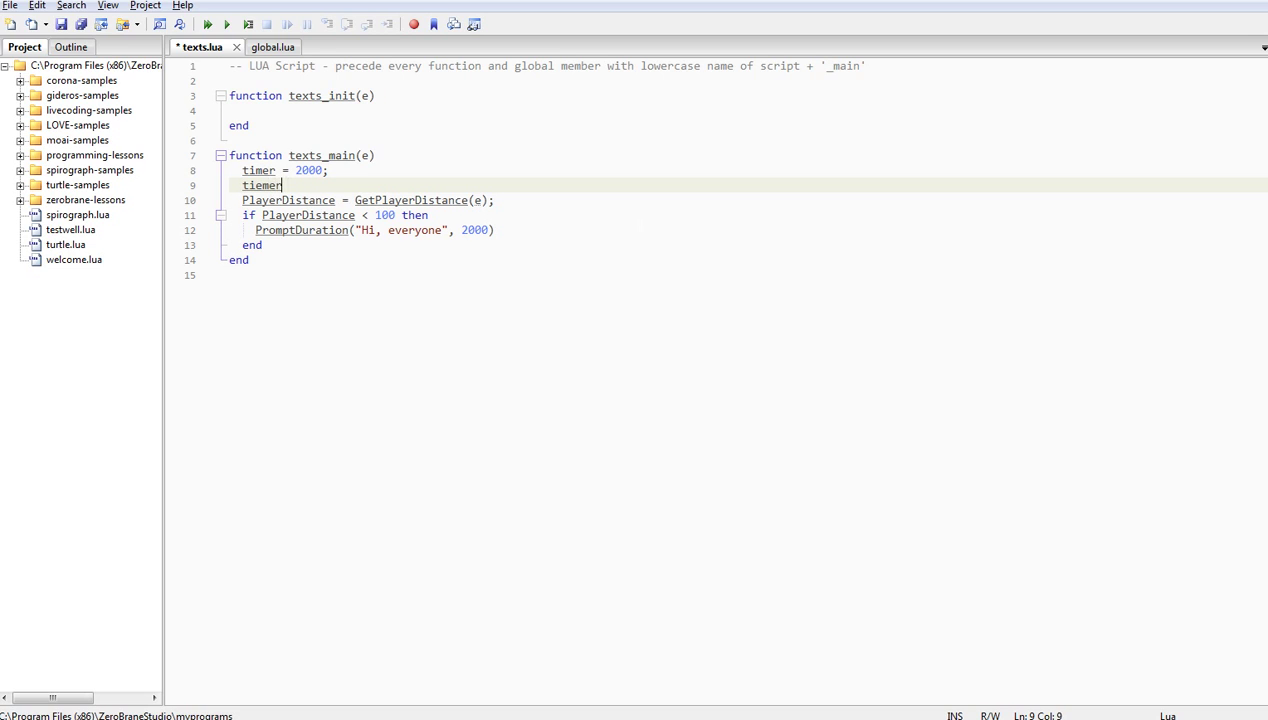
pyautogui.press('BackSpace')
pyautogui.press('BackSpace')
pyautogui.press('BackSpace')
pyautogui.press('BackSpace')
pyautogui.press('BackSpace')
pyautogui.press('BackSpace')
pyautogui.press('BackSpace')
pyautogui.press('BackSpace')
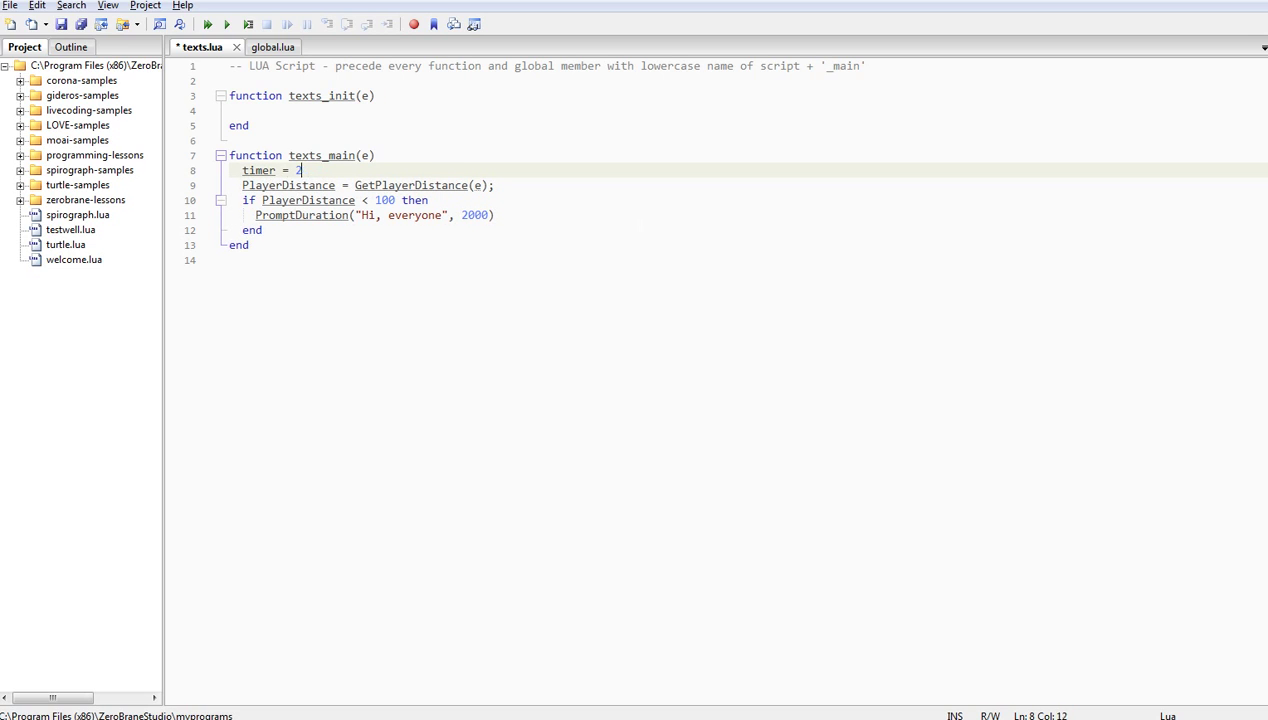
pyautogui.press('BackSpace')
pyautogui.press('BackSpace')
pyautogui.press('BackSpace')
pyautogui.press('BackSpace')
pyautogui.press('BackSpace')
pyautogui.hotkey('ctrl', 's')
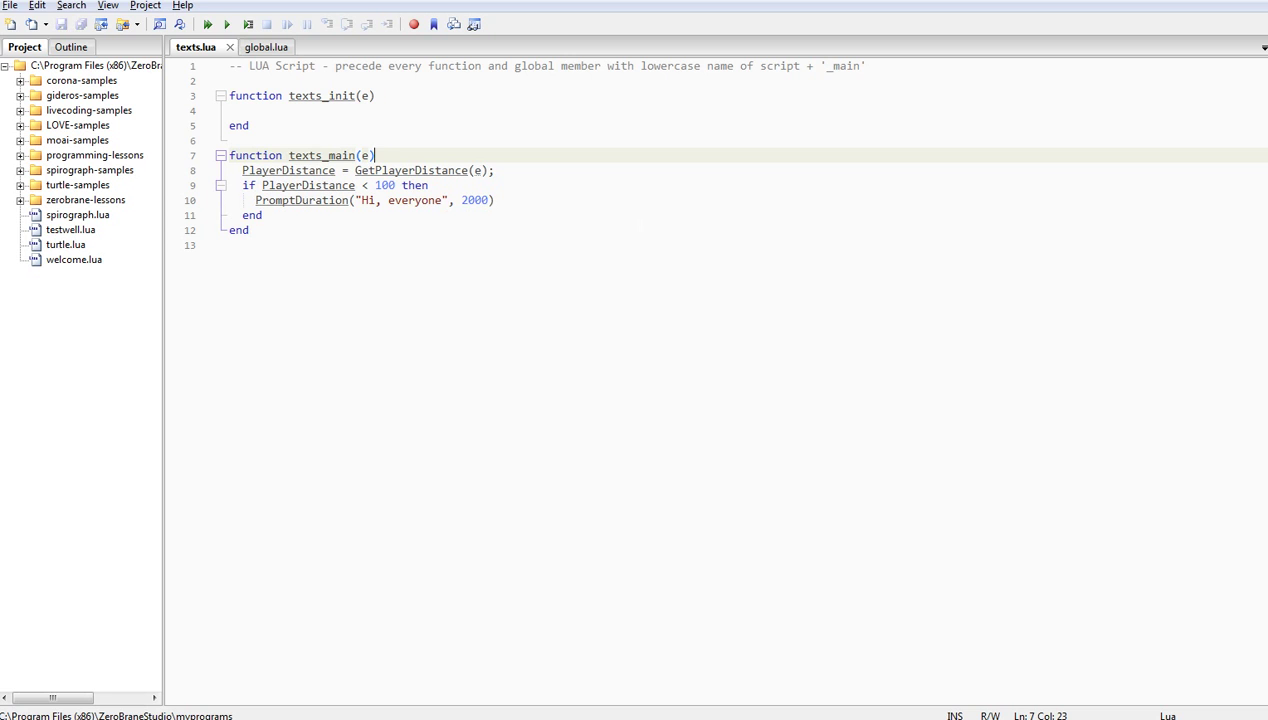
# Scroll through the GetPlayerDistance function in global.lua to see how it works
pyautogui.click(268, 47)
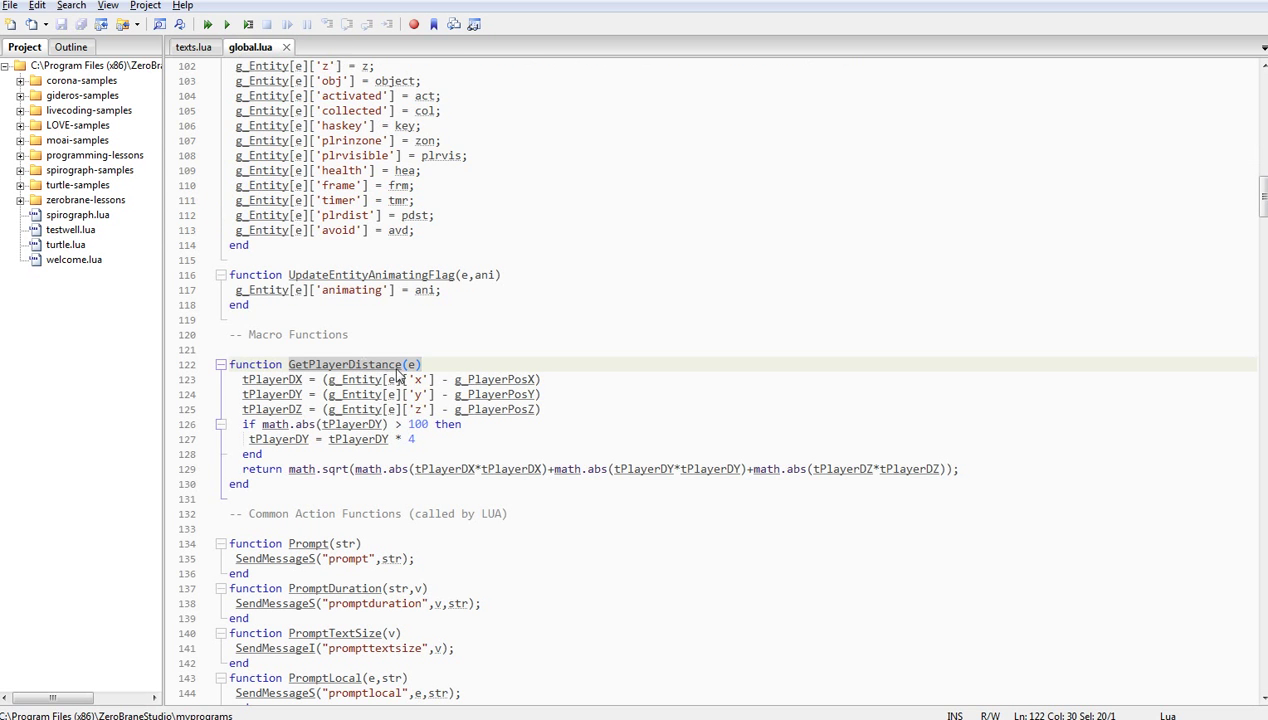
pyautogui.scroll(-4, 396, 372)
pyautogui.scroll(3, 700, 380)
pyautogui.scroll(3, 700, 380)
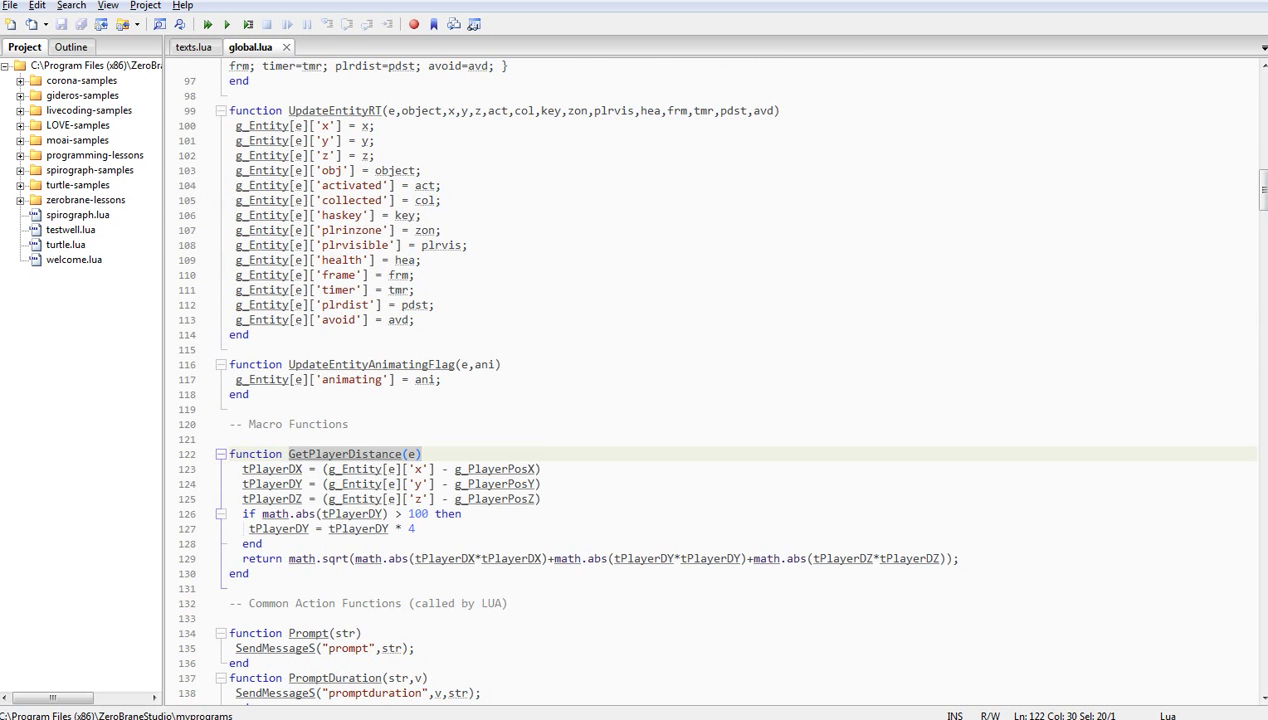
pyautogui.scroll(1, 710, 380)
pyautogui.scroll(4, 710, 380)
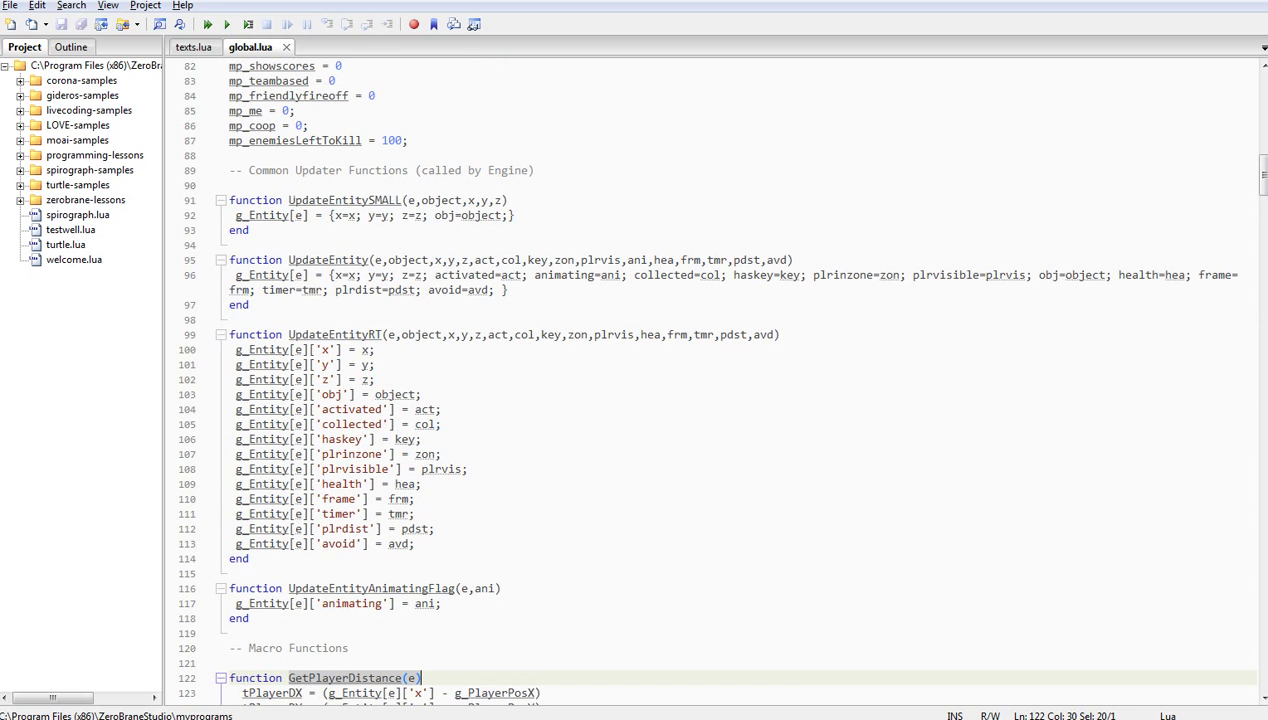
pyautogui.scroll(3, 710, 380)
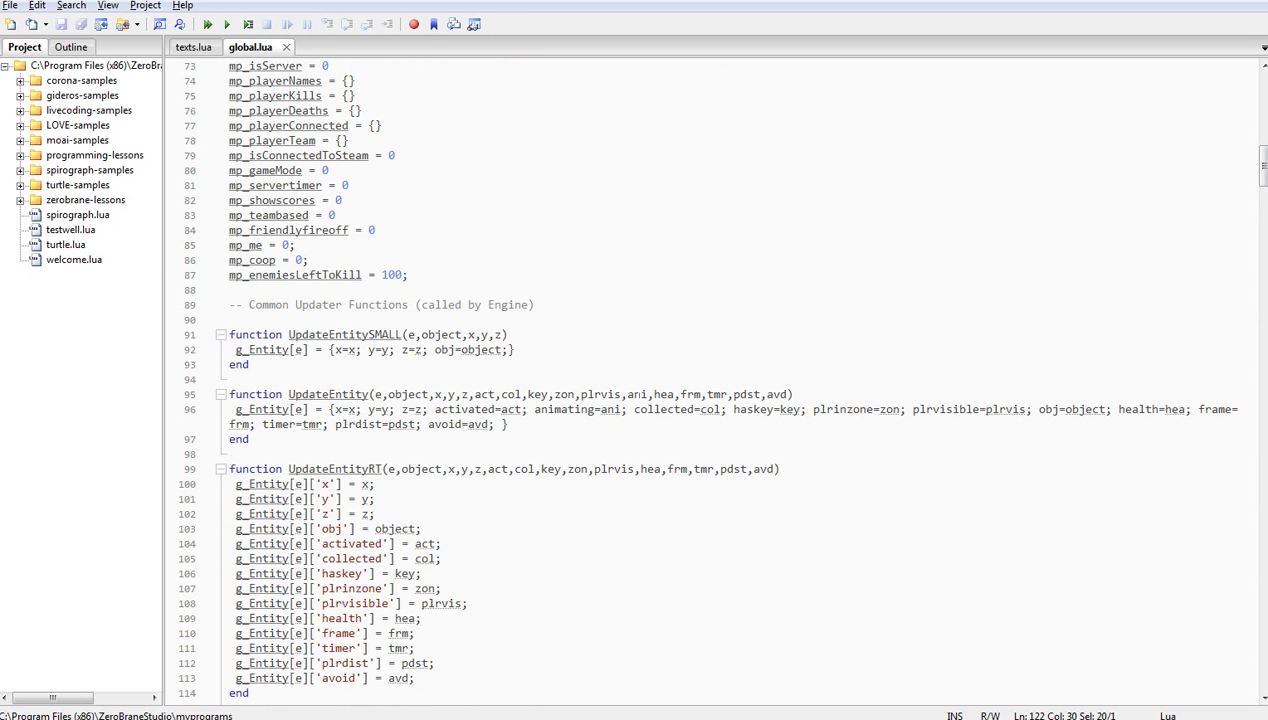
pyautogui.scroll(4, 317, 394)
pyautogui.scroll(6, 317, 394)
pyautogui.scroll(-5, 317, 394)
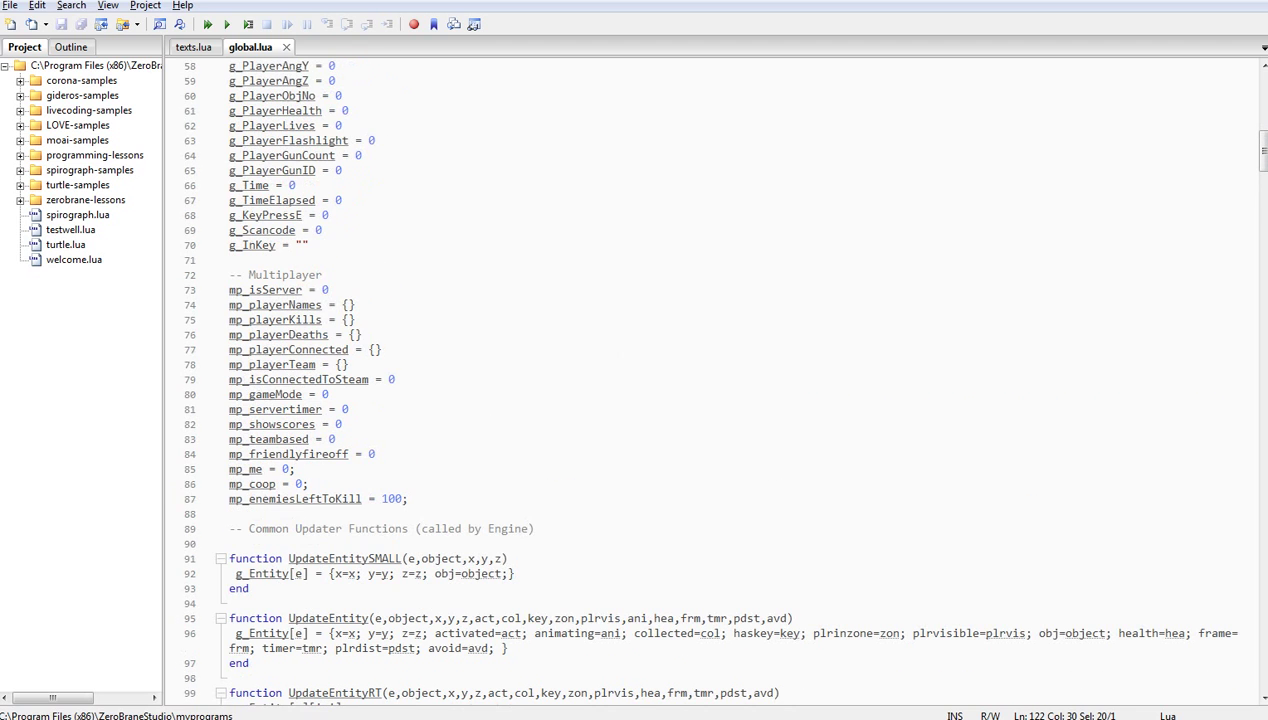
# In texts.lua, change the 2000 duration to 5, undo it, and switch to the browser
pyautogui.click(192, 50)
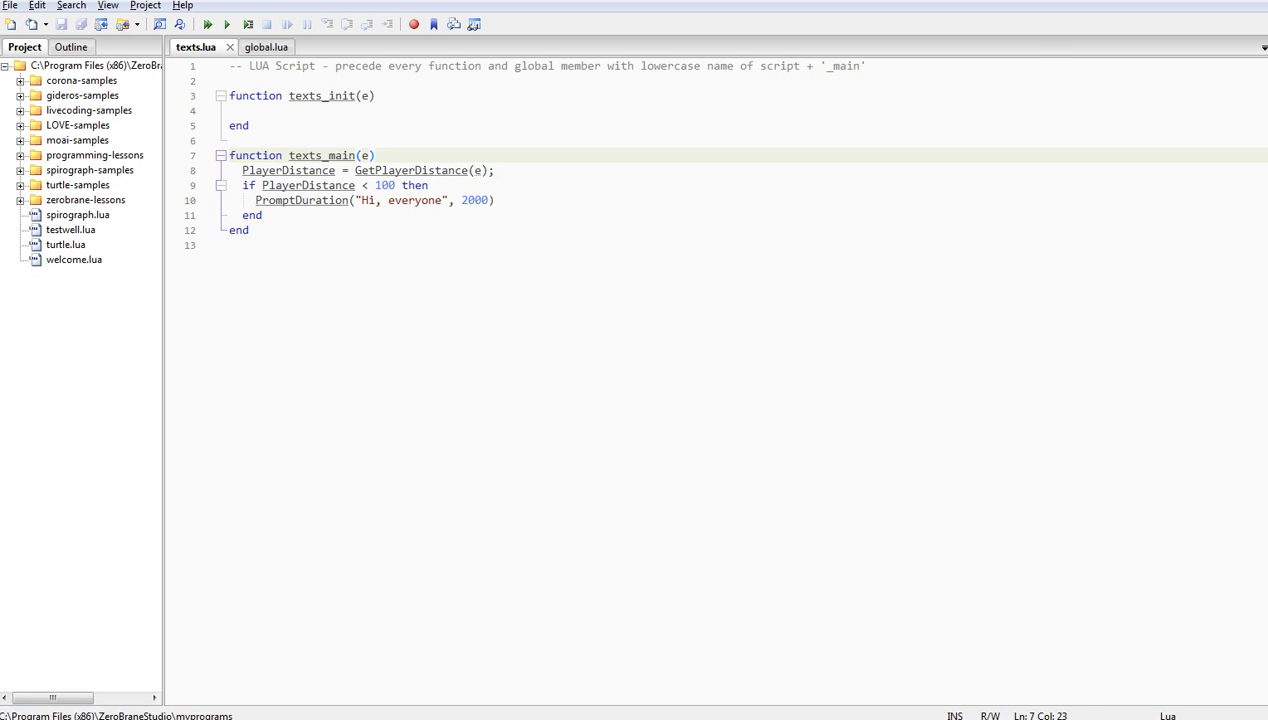
pyautogui.doubleClick(470, 200)
pyautogui.write('5')
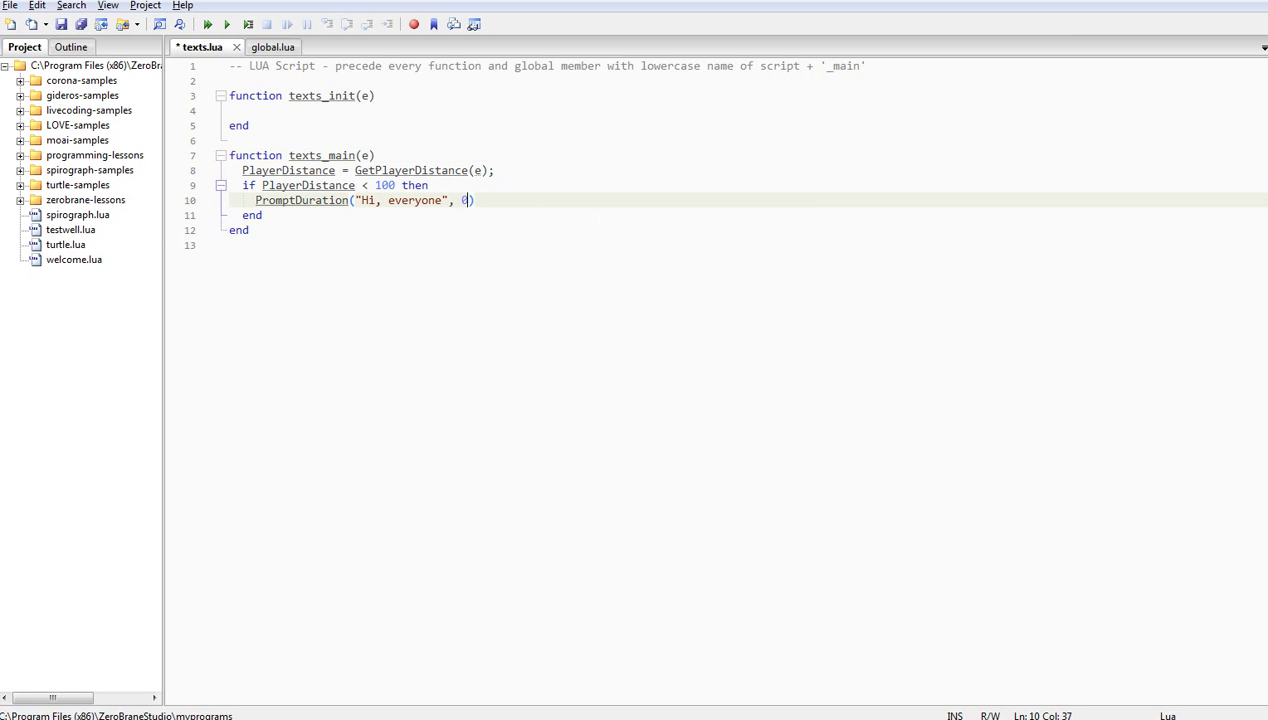
pyautogui.hotkey('ctrl', 'z')
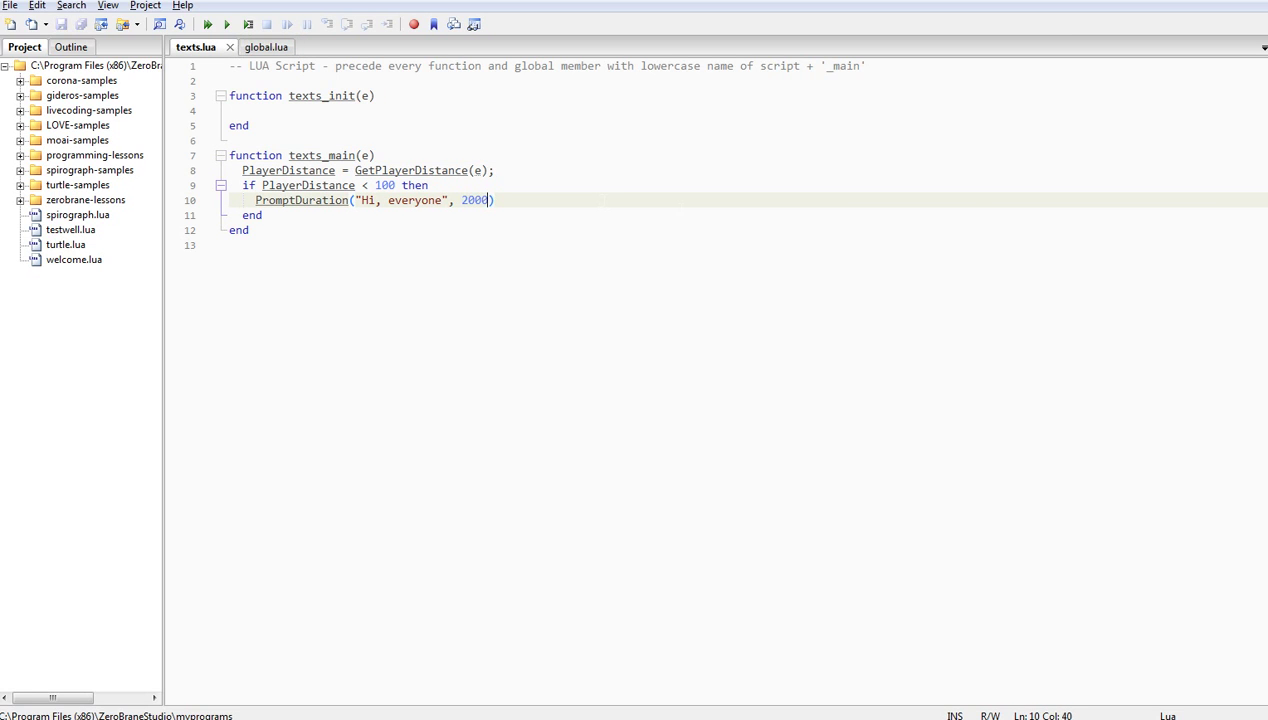
pyautogui.hotkey('alt', 'Tab')
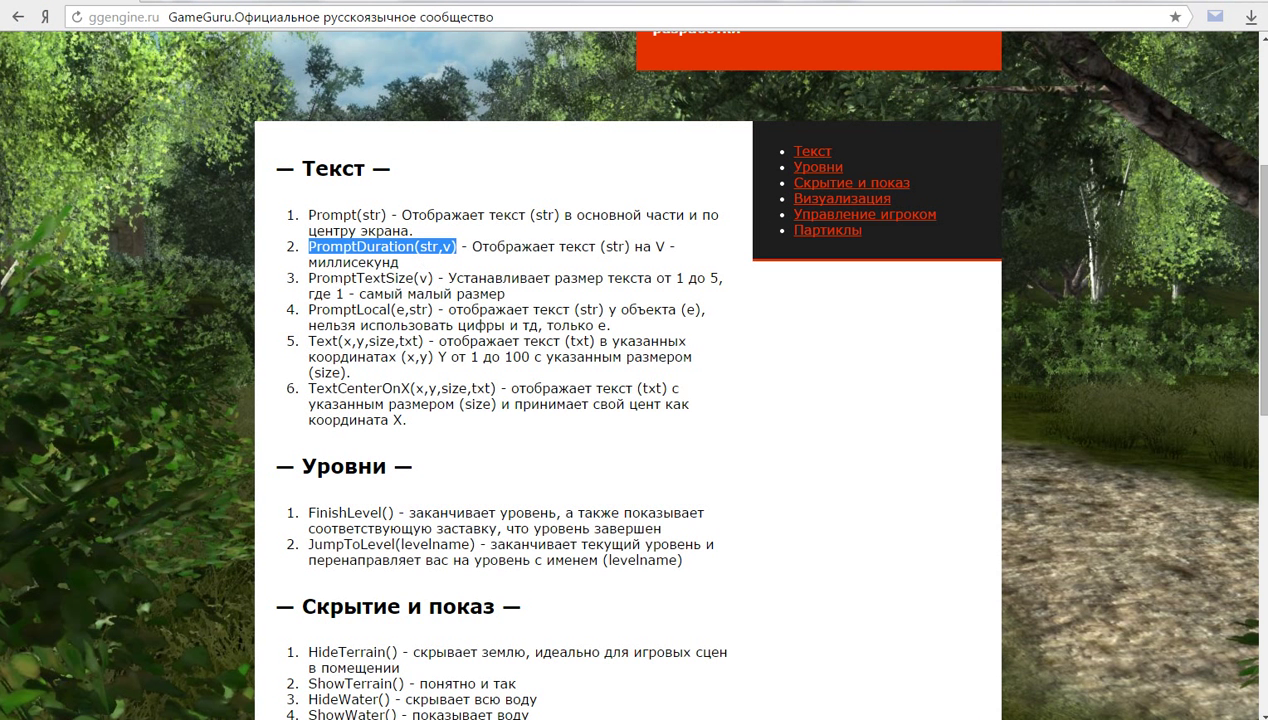
# Highlight PromptTextSize(v), which sets text size from 1 to 5, in the ggengine.ru Текст list
pyautogui.moveTo(309, 278); pyautogui.dragTo(432, 278)
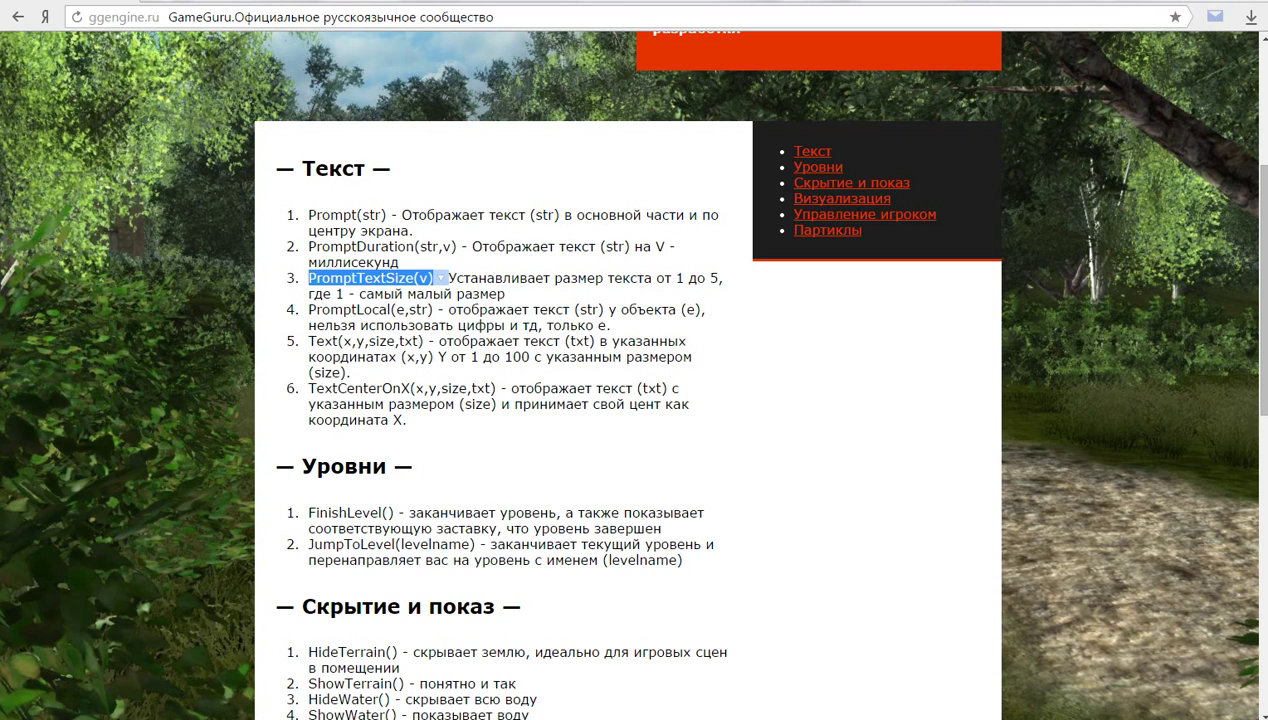
pyautogui.click(590, 303)
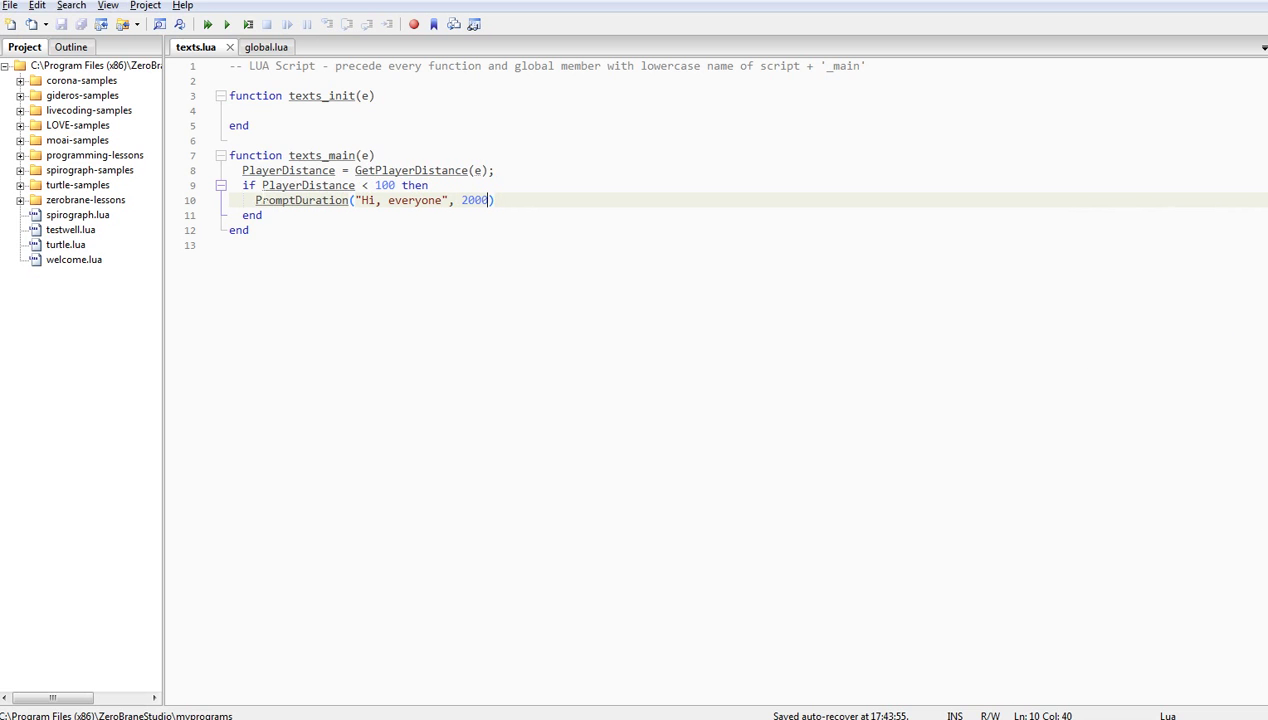
# Insert PromptTextSize(5) on a new line above the PromptDuration call and save texts.lua
pyautogui.click(578, 214)
pyautogui.click(578, 202)
pyautogui.click(263, 215)
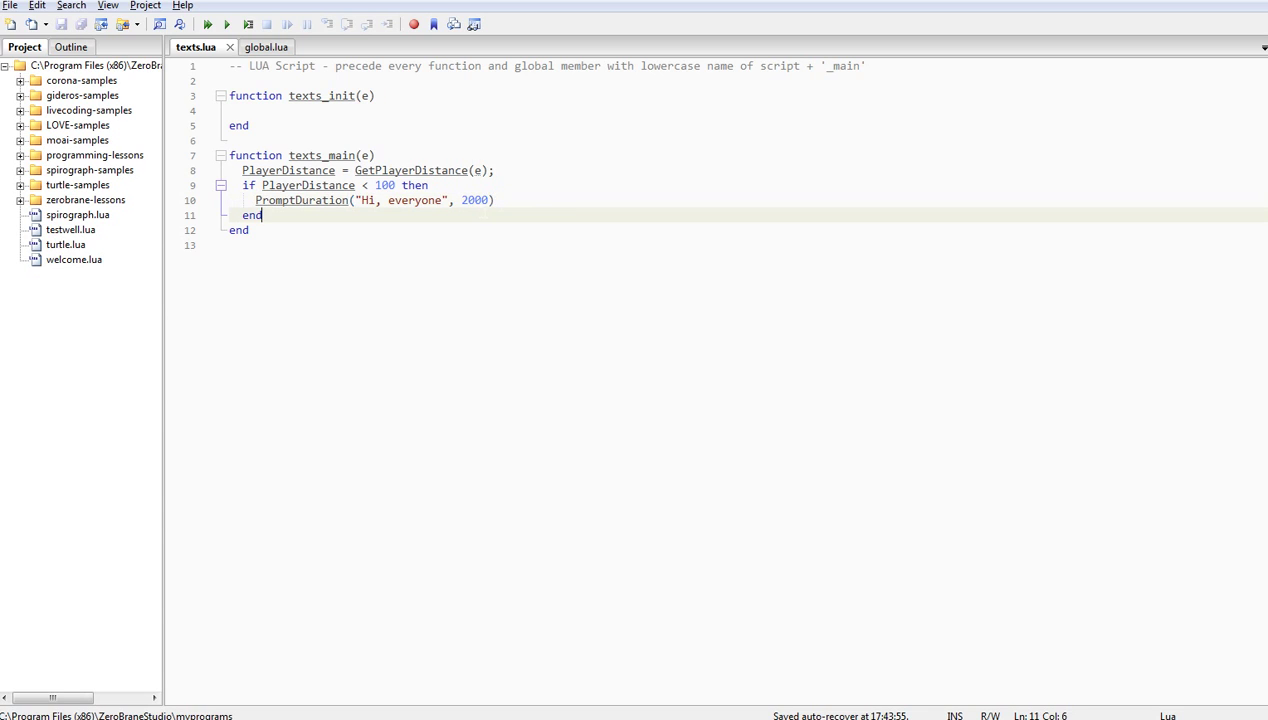
pyautogui.click(495, 200)
pyautogui.press('Home')
pyautogui.press('Return')
pyautogui.press('Up')
pyautogui.write('PromptTextSize(v)')
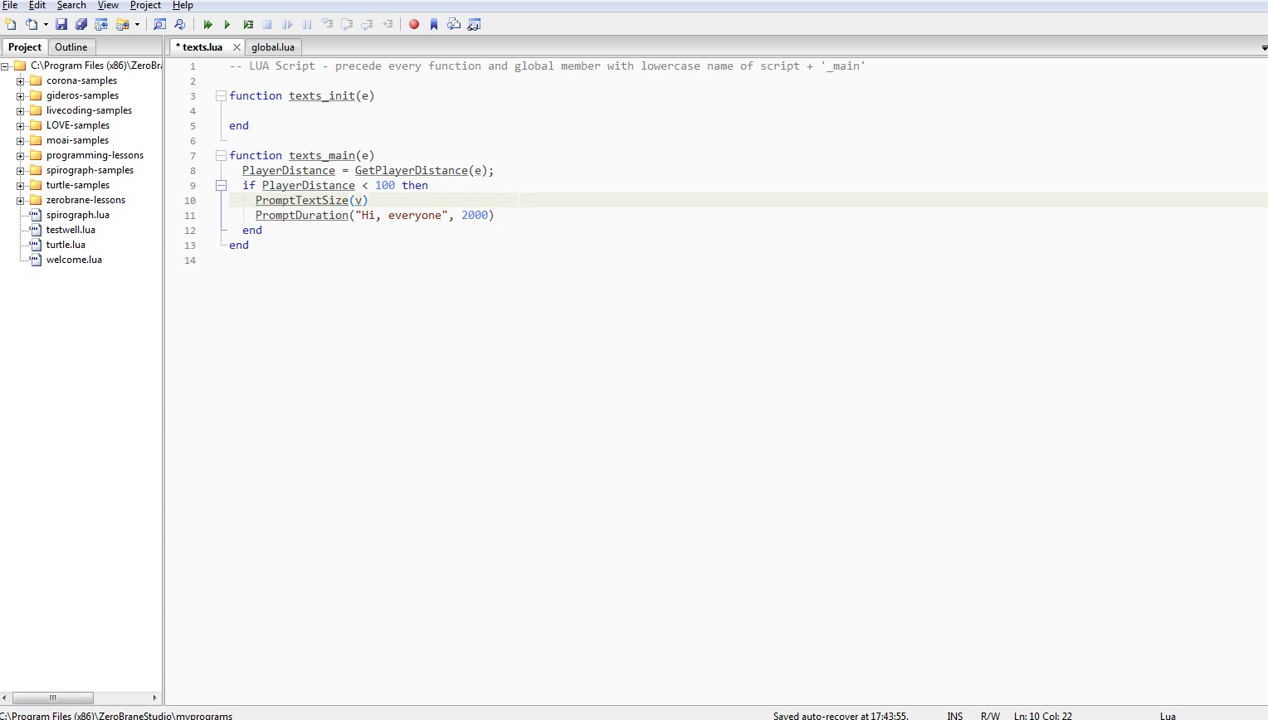
pyautogui.press('BackSpace')
pyautogui.write('5')
pyautogui.hotkey('ctrl', 's')
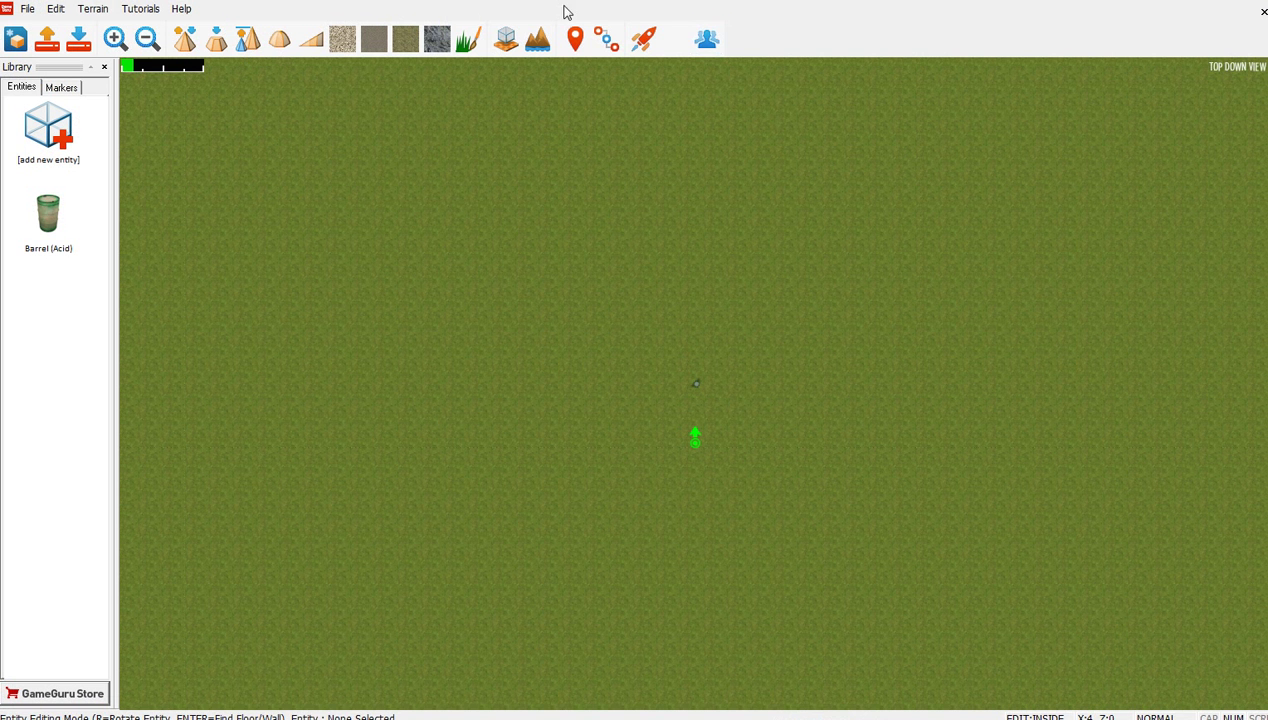
# Test-play the level, walk up to the barrel to see the larger 'Hi, everyone' caption, then exit
pyautogui.click(638, 38)
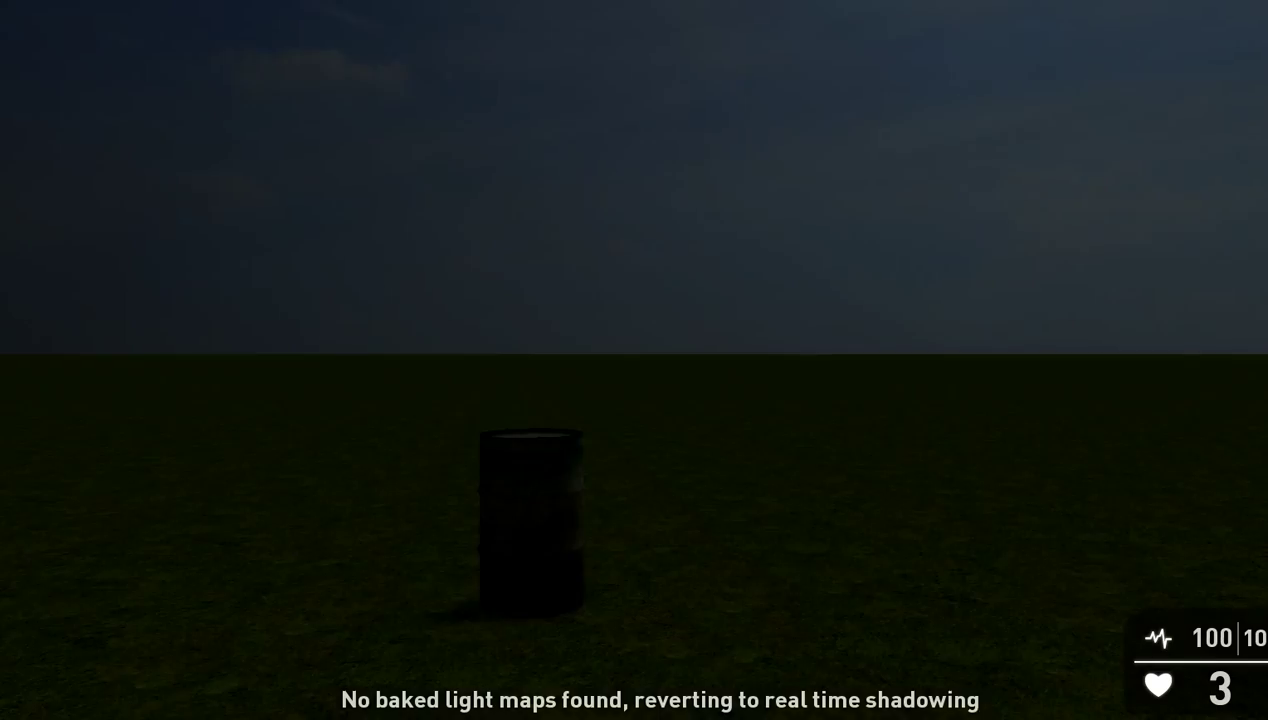
pyautogui.press('w')
pyautogui.press('s')
pyautogui.press('d')
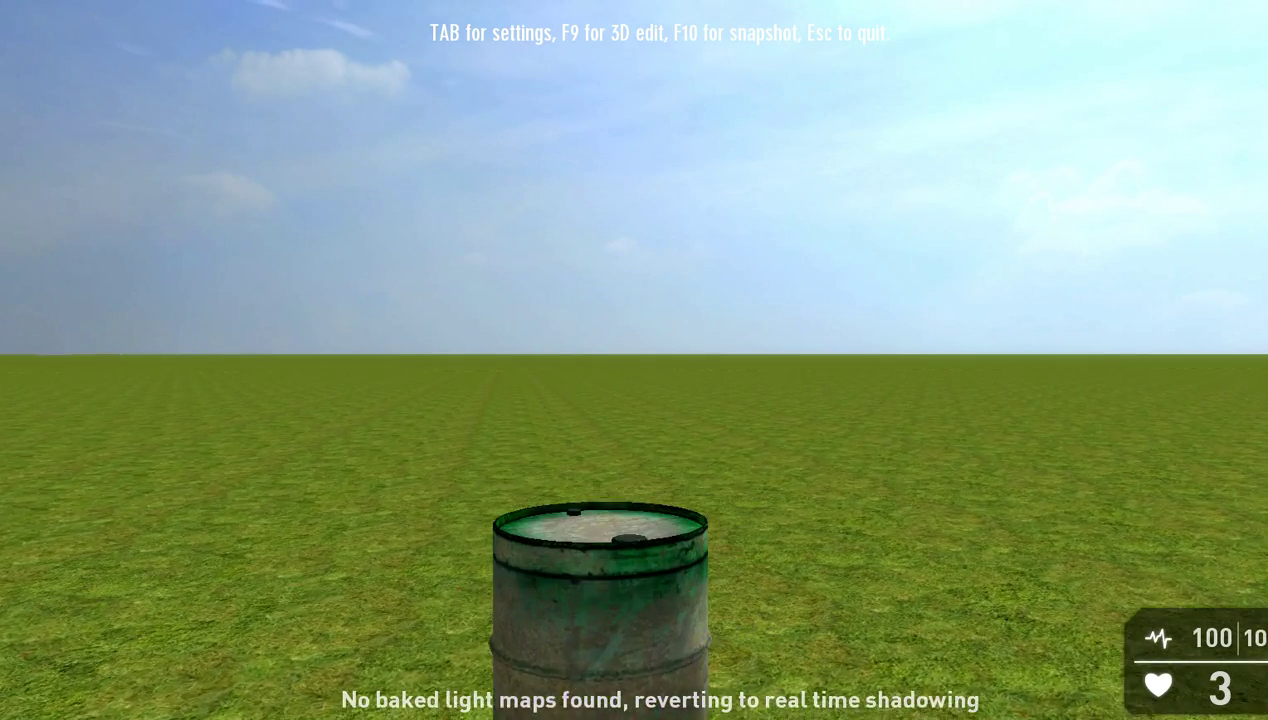
pyautogui.press('a')
pyautogui.press('s')
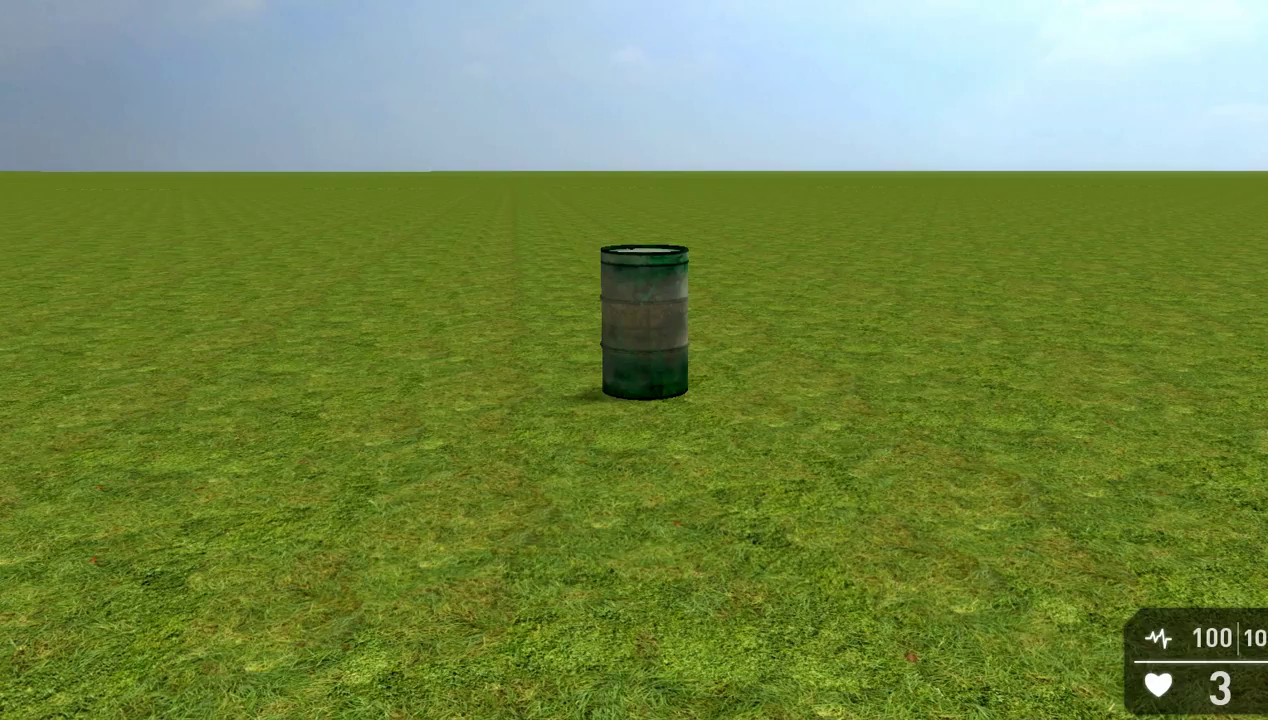
pyautogui.press('w')
pyautogui.press('w')
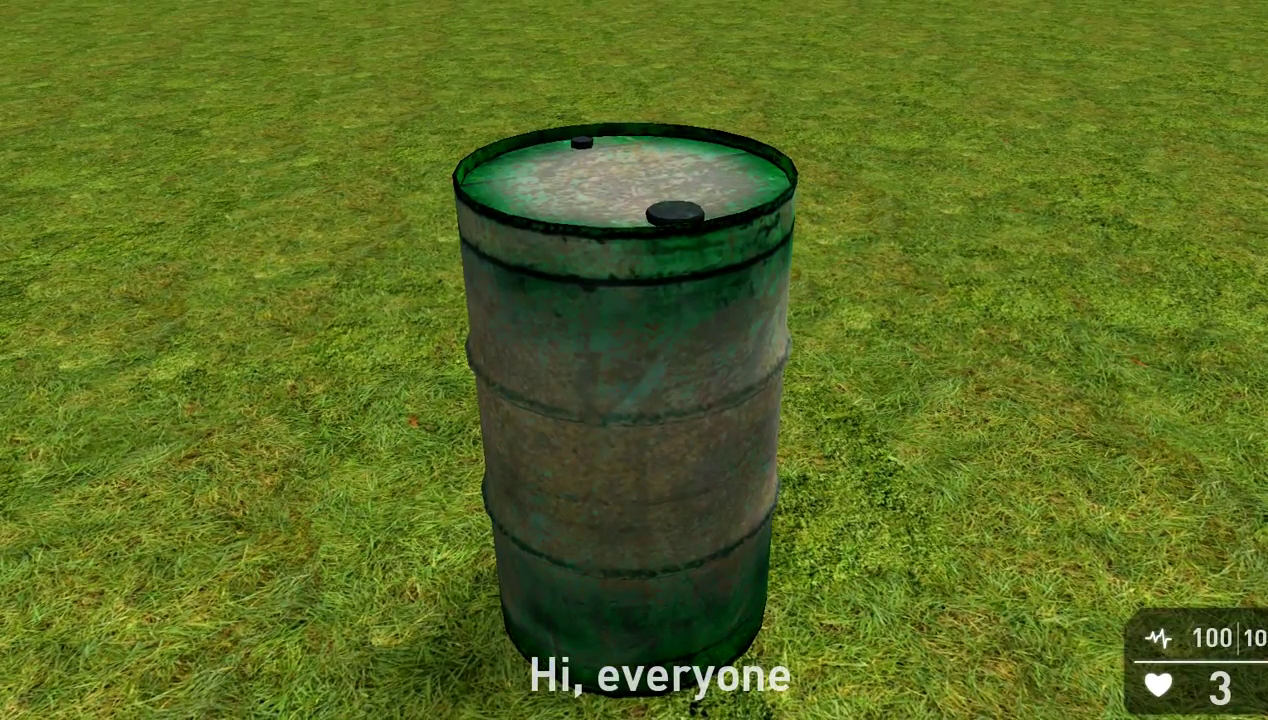
pyautogui.moveTo(634, 300)
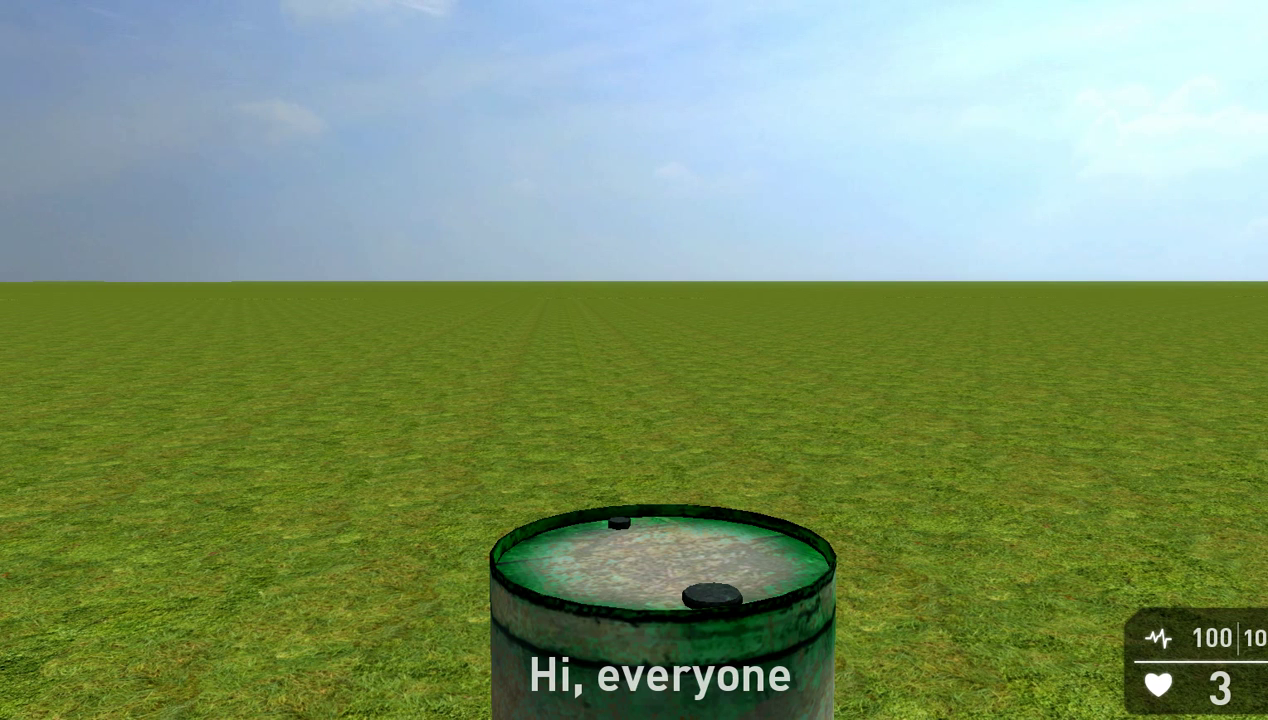
pyautogui.press('s')
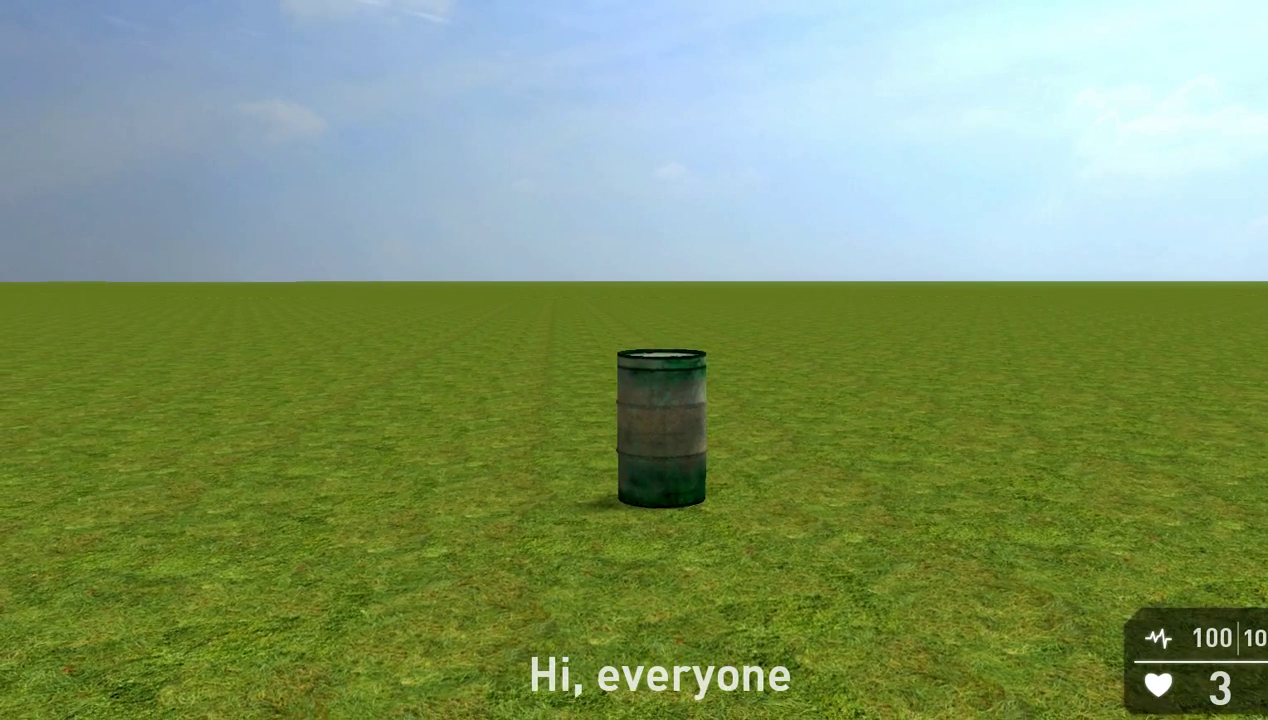
pyautogui.press('Escape')
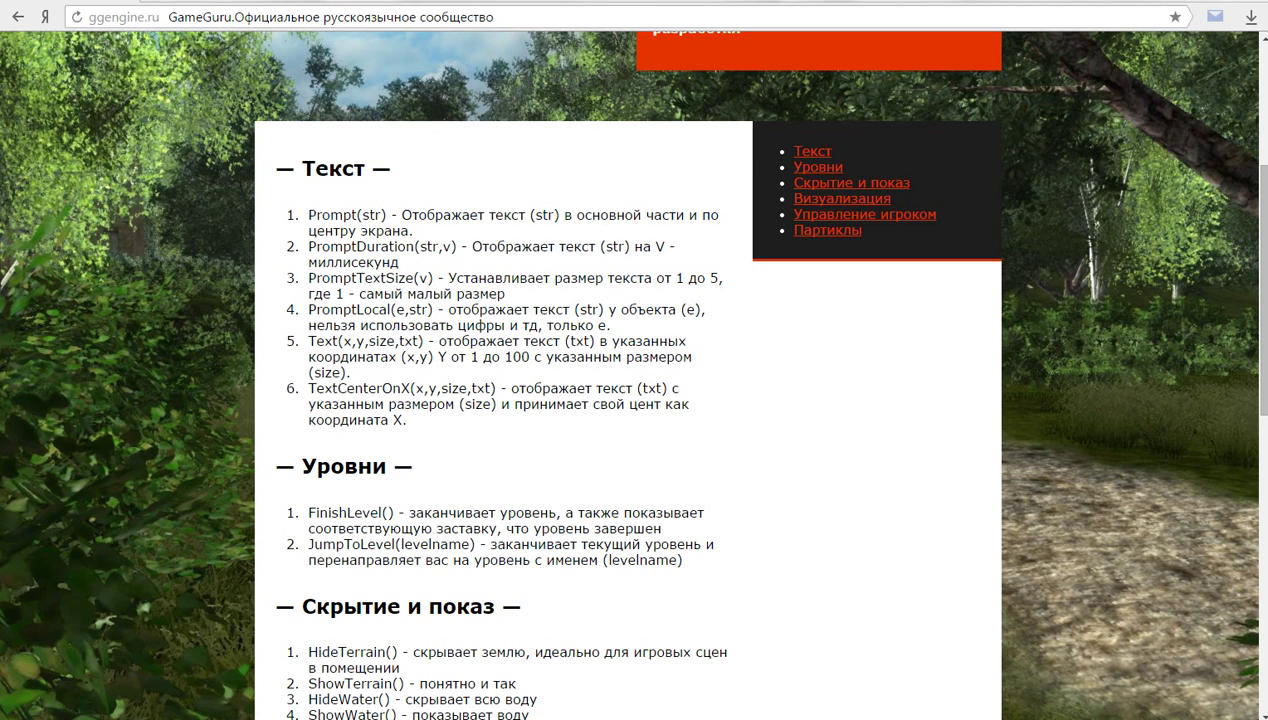
# Highlight PromptLocal(e,str), which shows text at an object, in the ggengine.ru Текст list
pyautogui.moveTo(308, 310); pyautogui.dragTo(432, 310)
pyautogui.hotkey('ctrl', 'c')
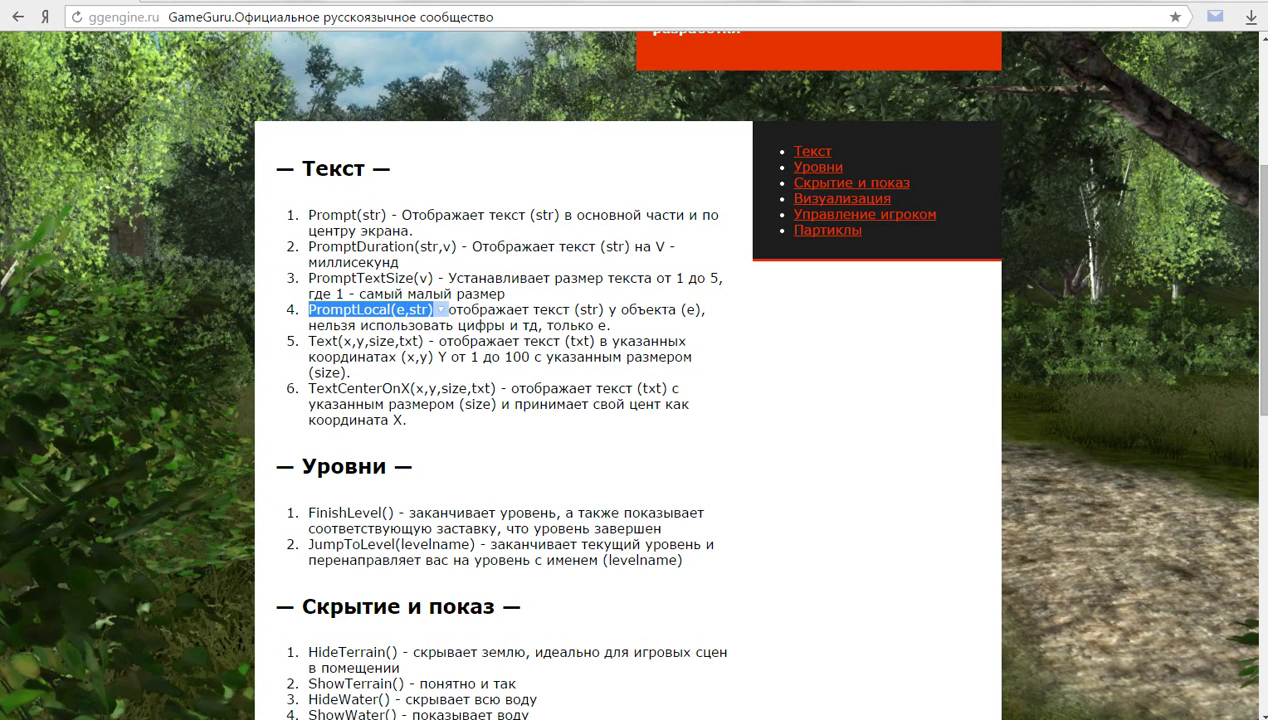
# Back in texts.lua, comment out the PromptDuration line with --
pyautogui.hotkey('alt', 'Tab')
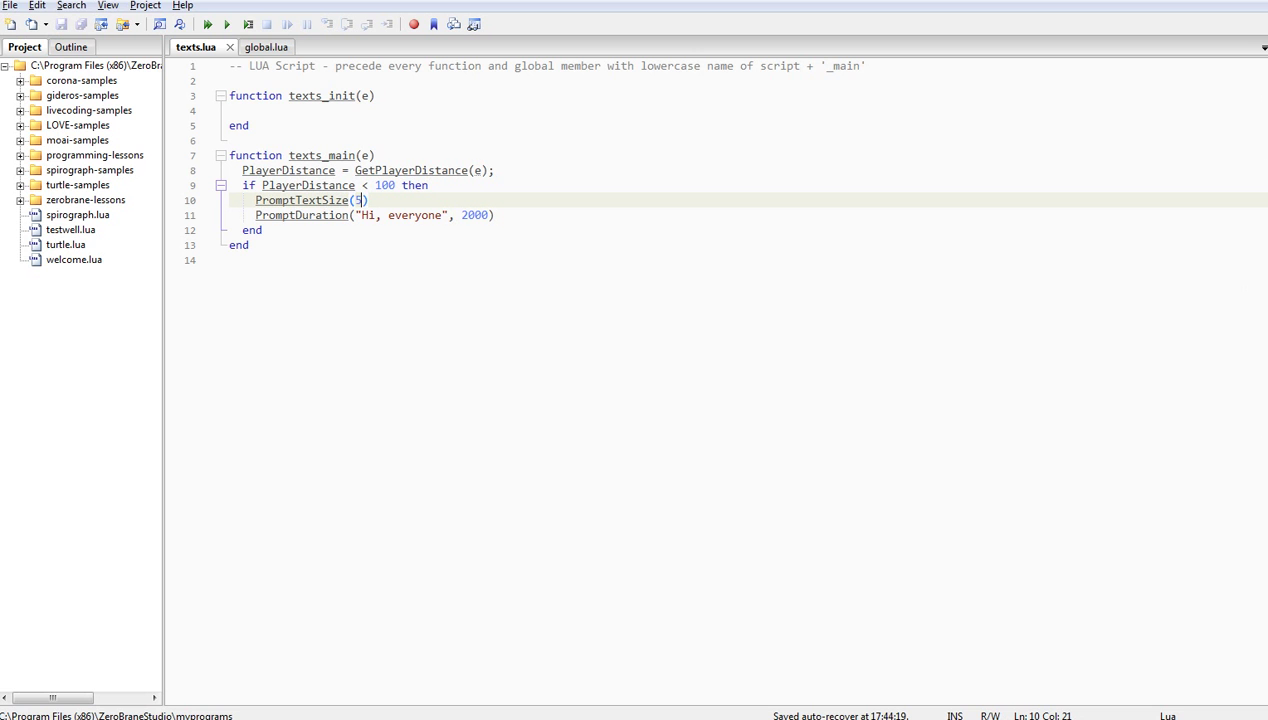
pyautogui.press('Down')
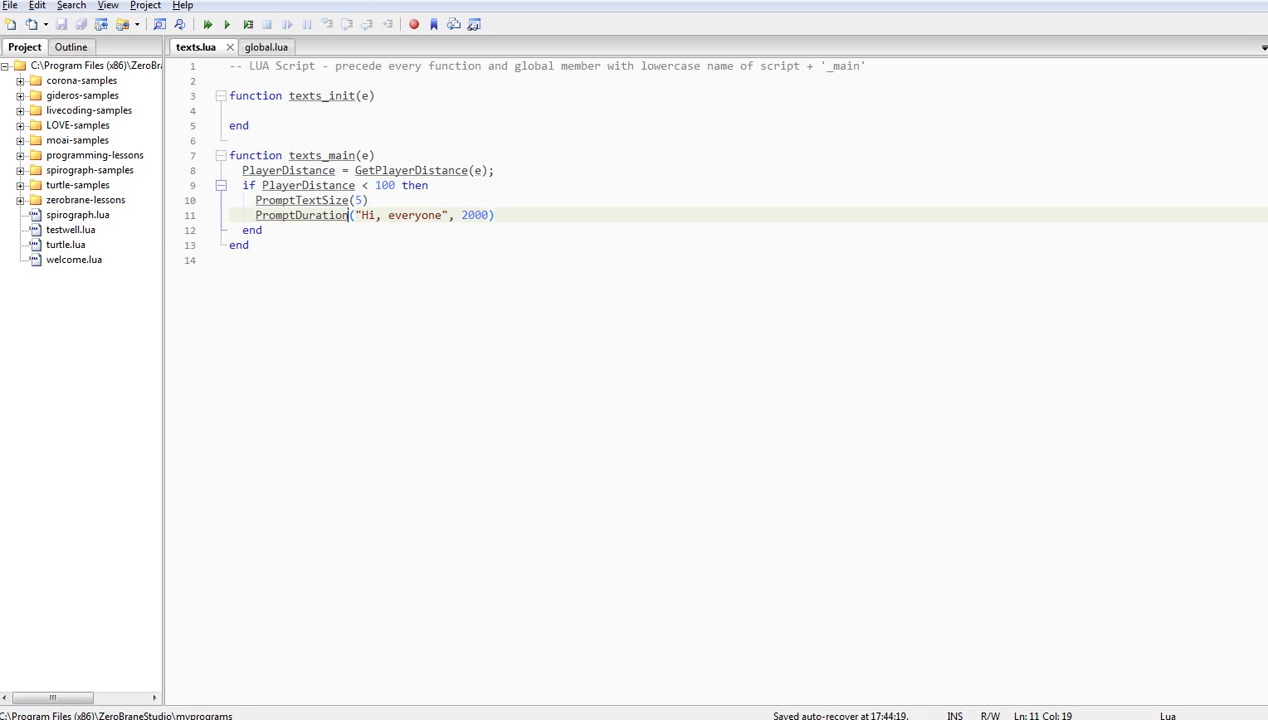
pyautogui.press('Home')
pyautogui.write('--')
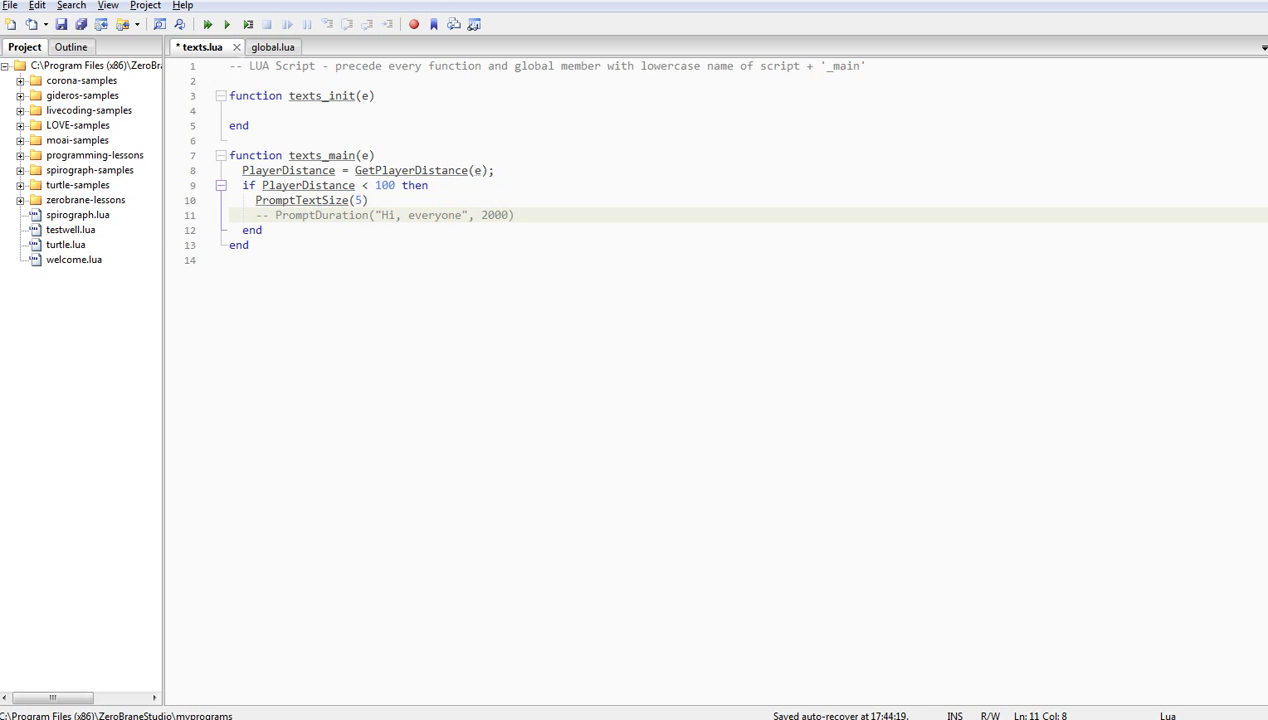
pyautogui.moveTo(229, 66); pyautogui.dragTo(242, 66)
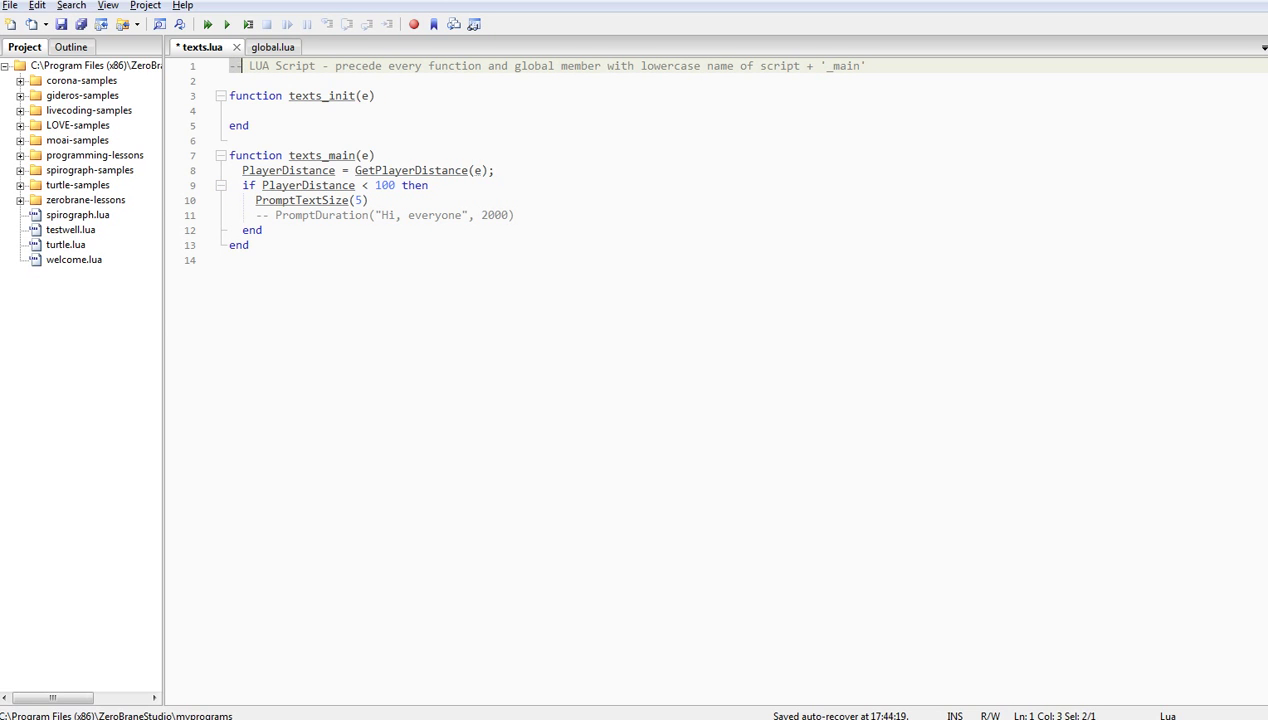
pyautogui.click(539, 215)
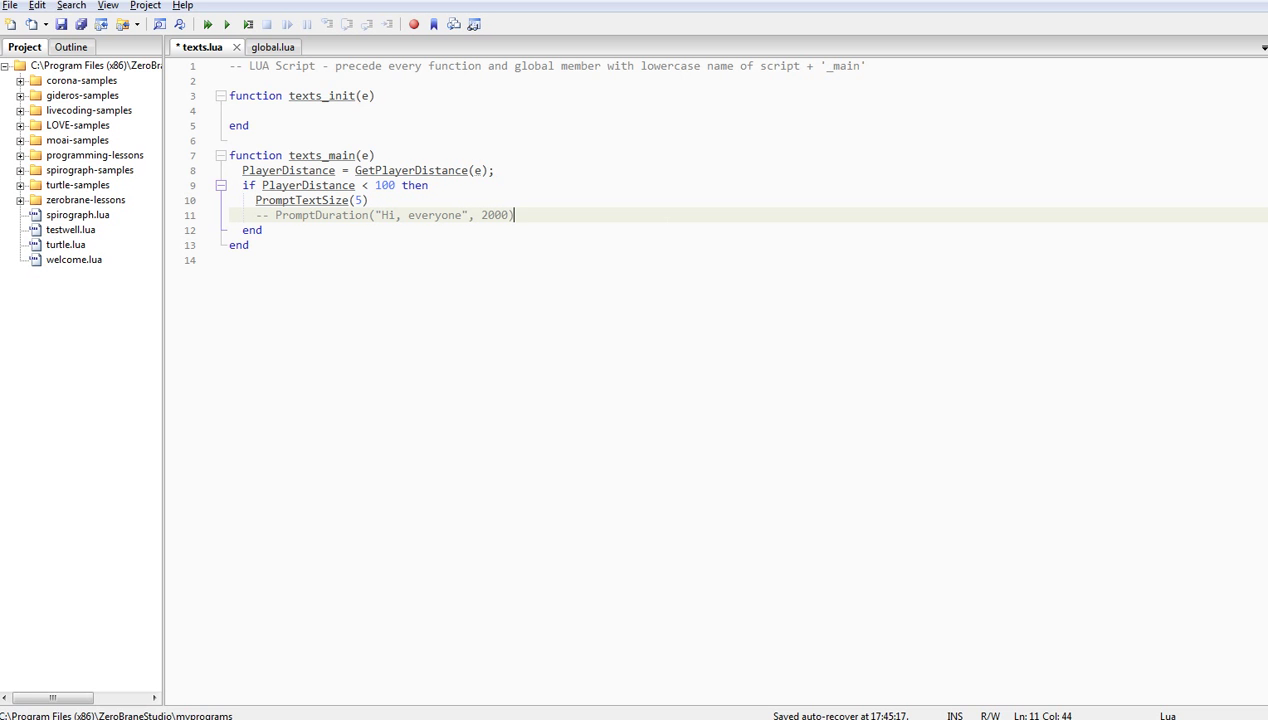
# Paste PromptLocal(e, "Hi, everyone") on a new line below it and save texts.lua
pyautogui.press('Return')
pyautogui.hotkey('ctrl', 'v')
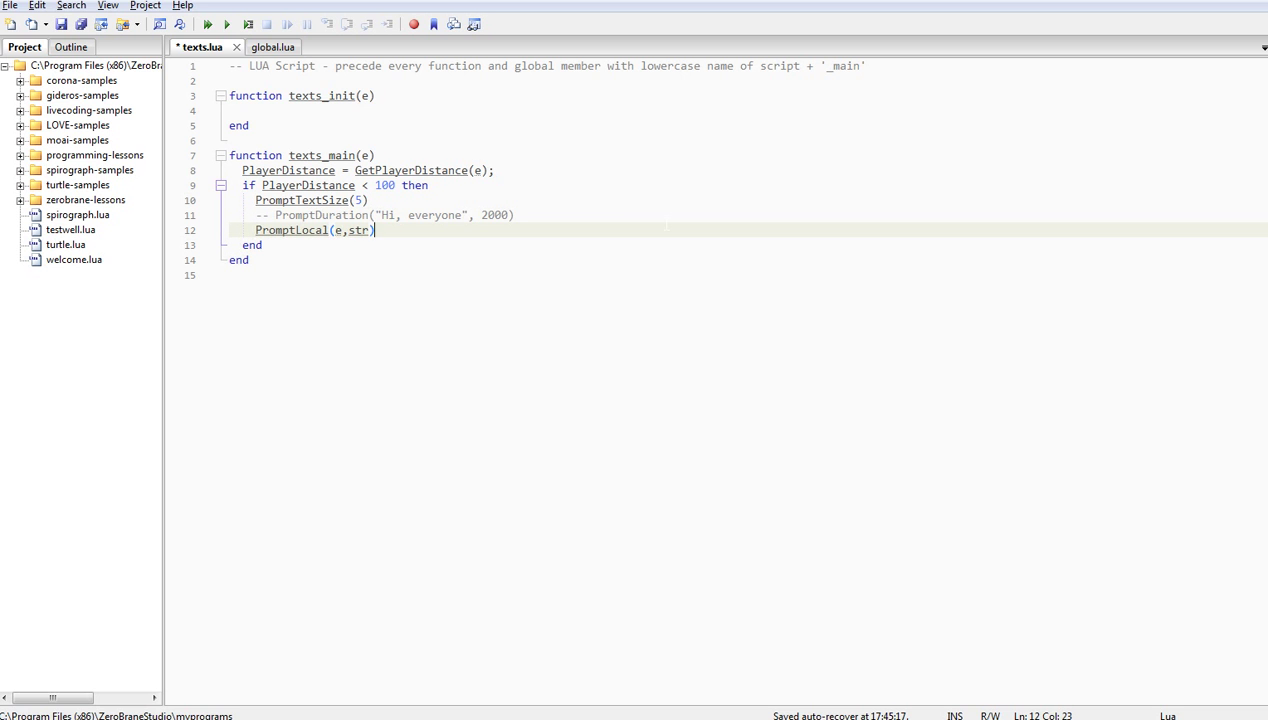
pyautogui.press('Left')
pyautogui.press('Left')
pyautogui.press('Left')
pyautogui.press('Right')
pyautogui.press('Right')
pyautogui.press('Right')
pyautogui.press('BackSpace')
pyautogui.press('BackSpace')
pyautogui.press('BackSpace')
pyautogui.write('"H')
pyautogui.write('i, ever')
pyautogui.write('yone')
pyautogui.hotkey('ctrl', 's')
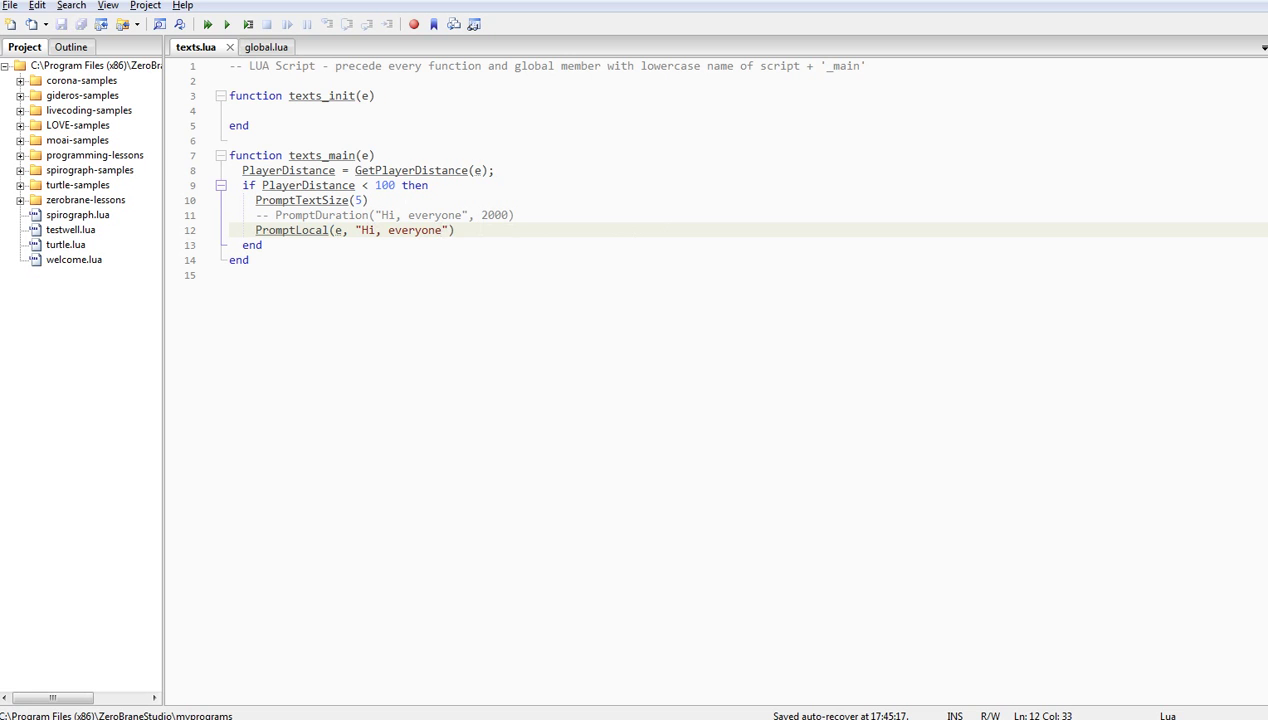
pyautogui.click(369, 200)
pyautogui.click(455, 230)
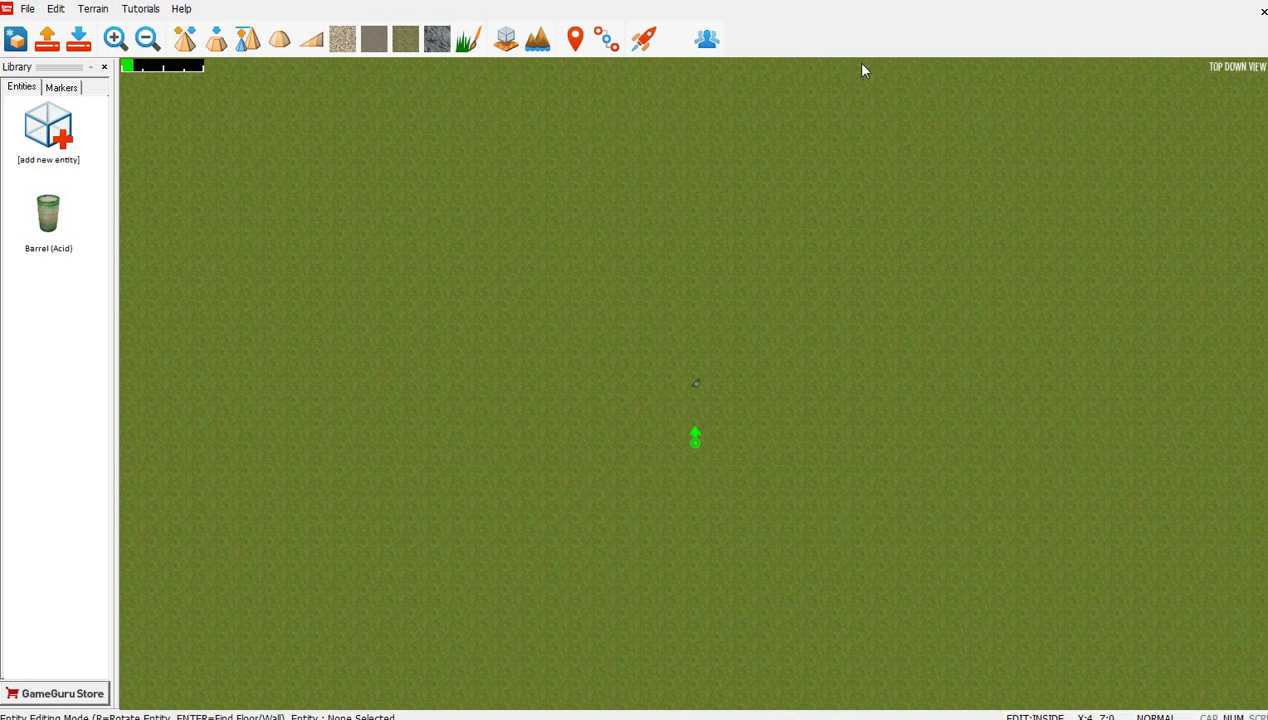
pyautogui.click(645, 45)
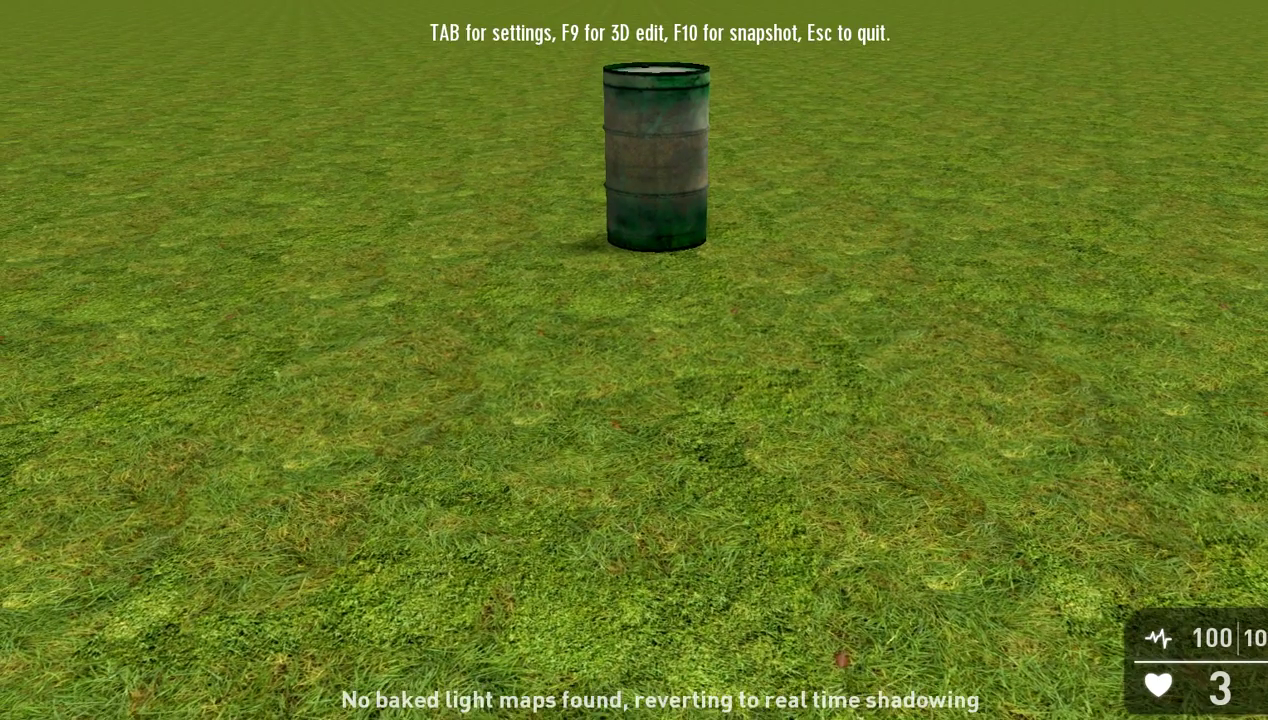
pyautogui.press('w')
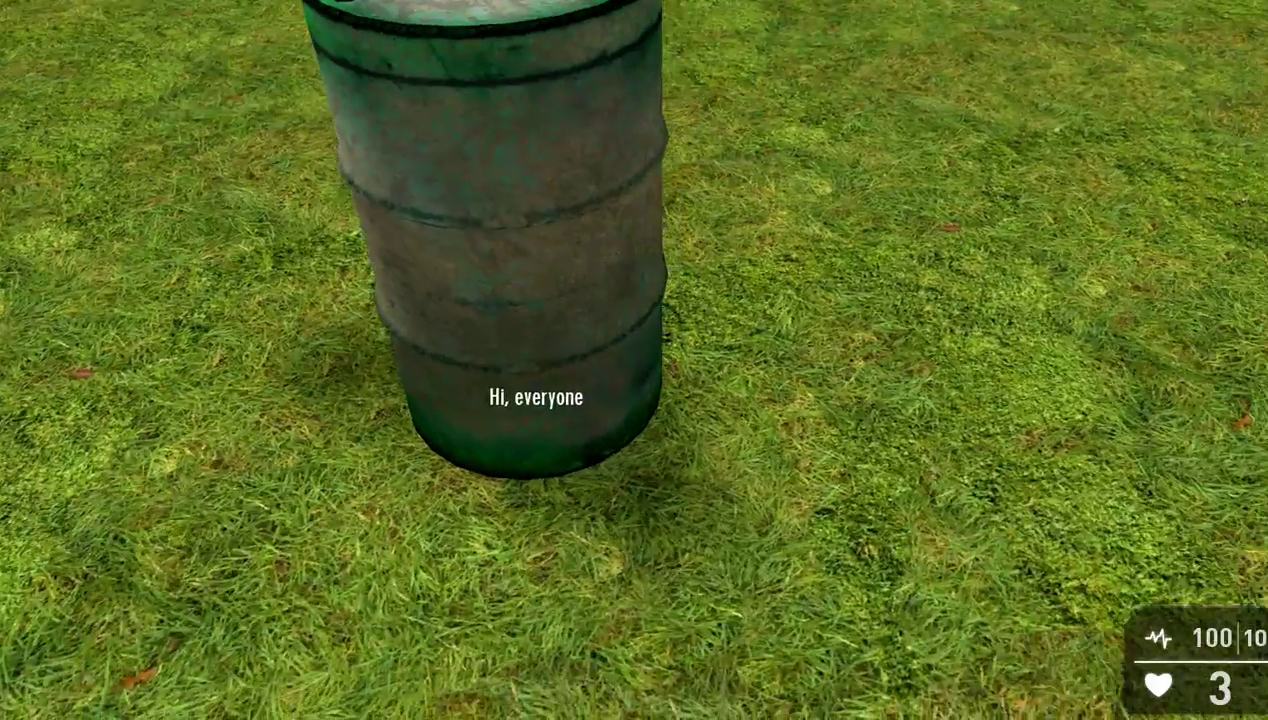
pyautogui.press('Escape')
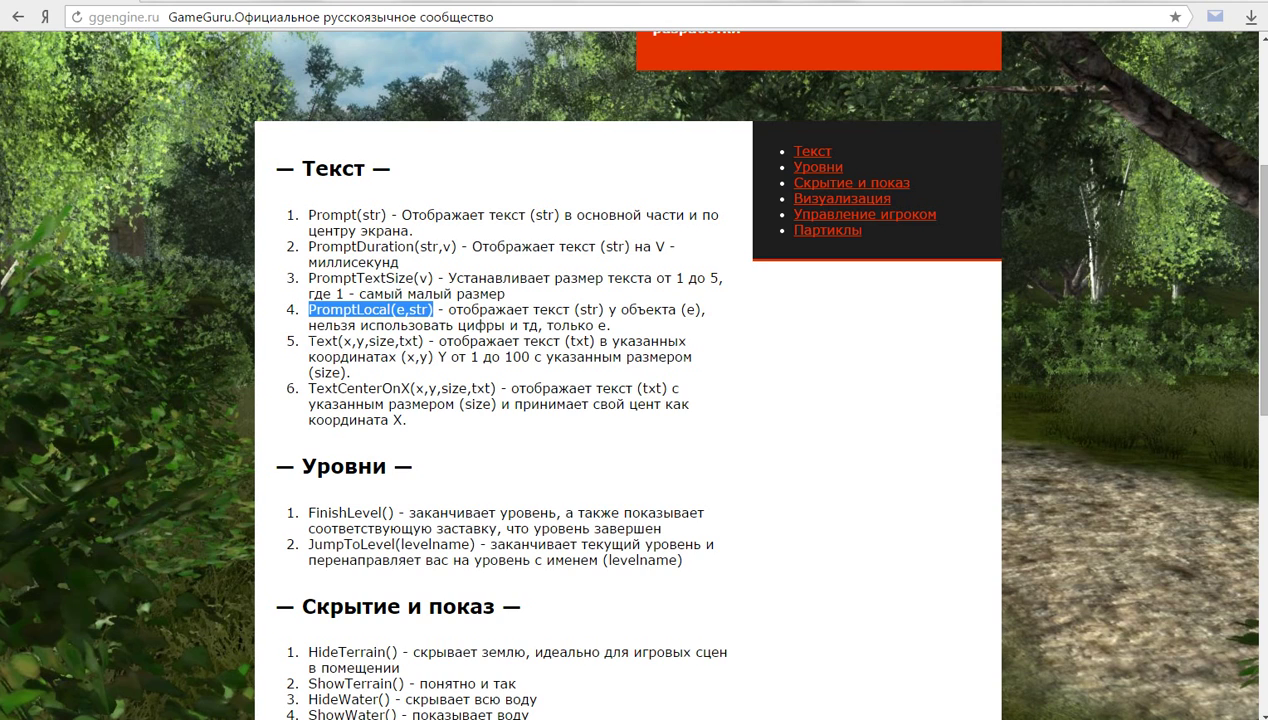
# Select Text(x,y,size,txt) in the ggengine.ru docs, then return to texts.lua in ZeroBrane Studio
pyautogui.moveTo(309, 341); pyautogui.dragTo(419, 341)
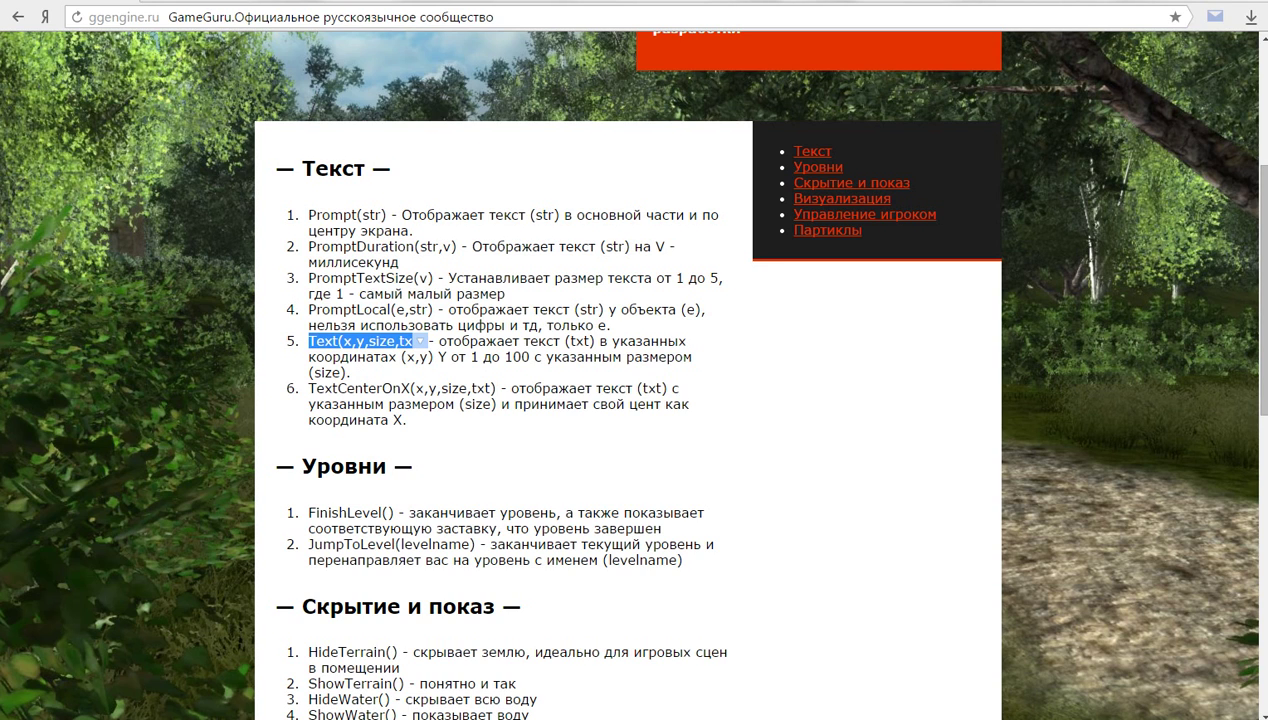
pyautogui.moveTo(1265, 296)
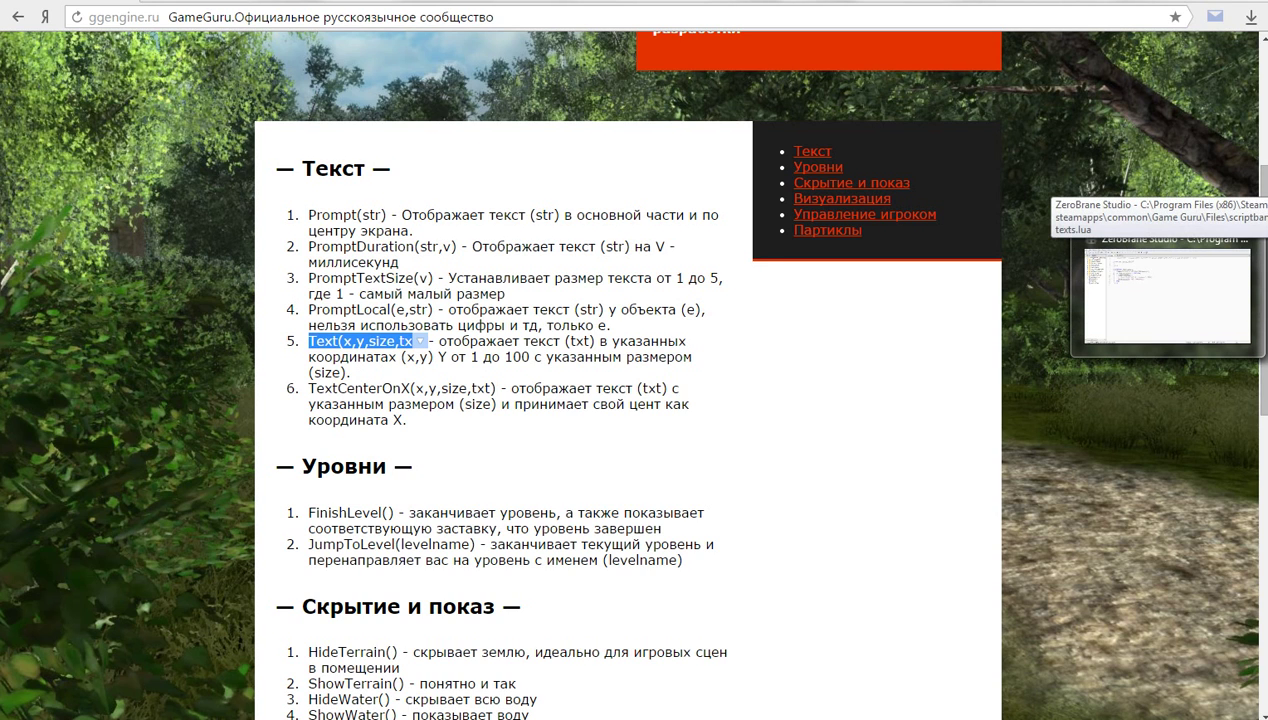
pyautogui.click(1167, 296)
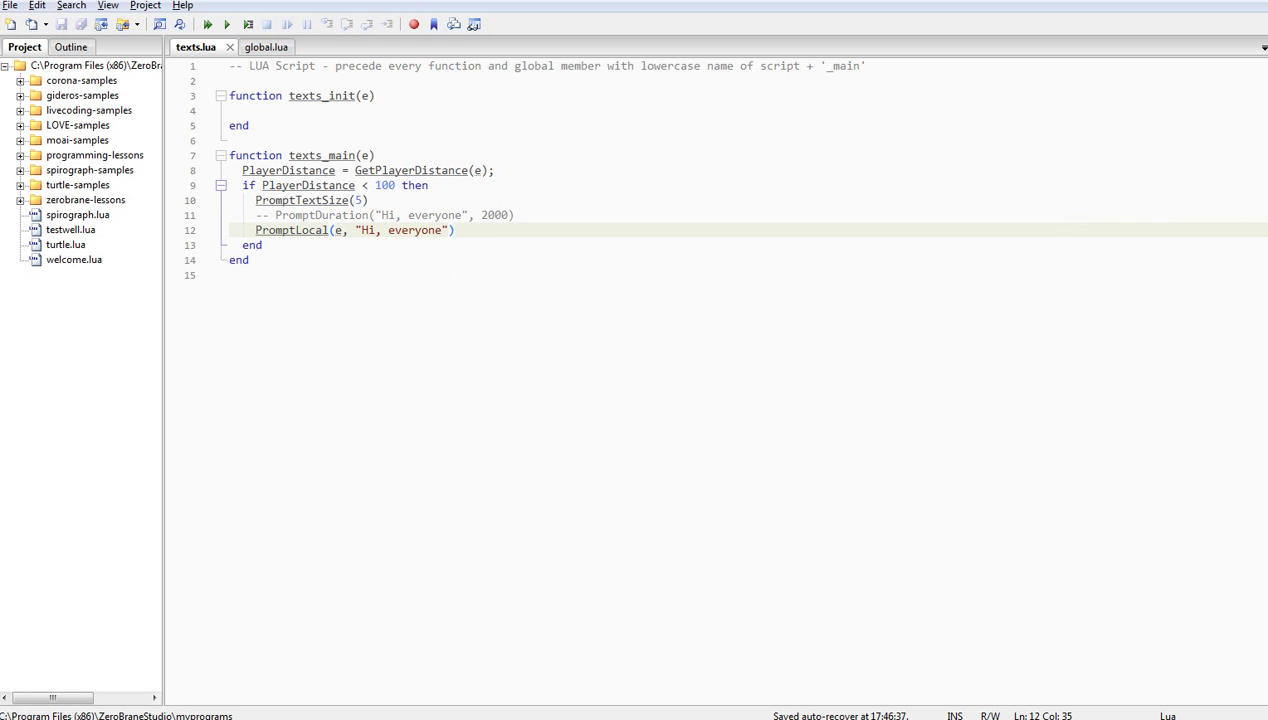
# Comment out the PromptLocal line and copy the Text(x,y,size,txt) signature from the docs
pyautogui.click(255, 230)
pyautogui.write('--')
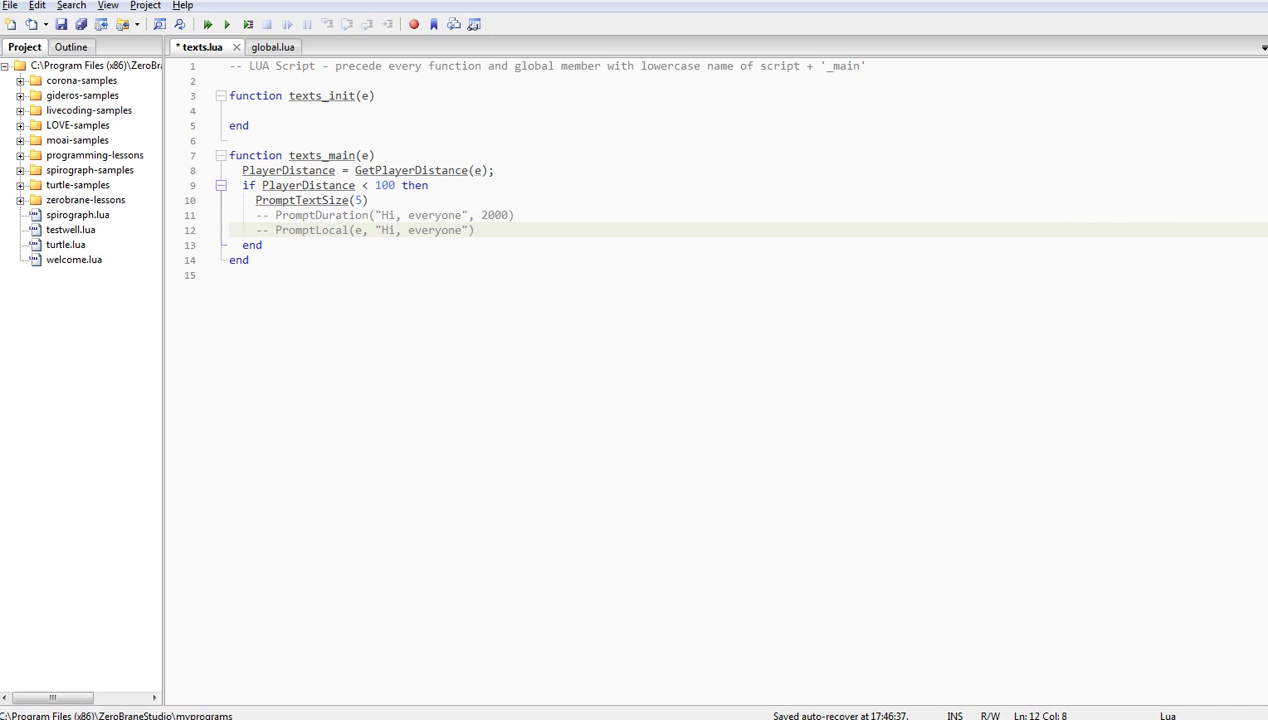
pyautogui.moveTo(1265, 233)
pyautogui.click(1167, 240)
pyautogui.moveTo(422, 341); pyautogui.dragTo(309, 341)
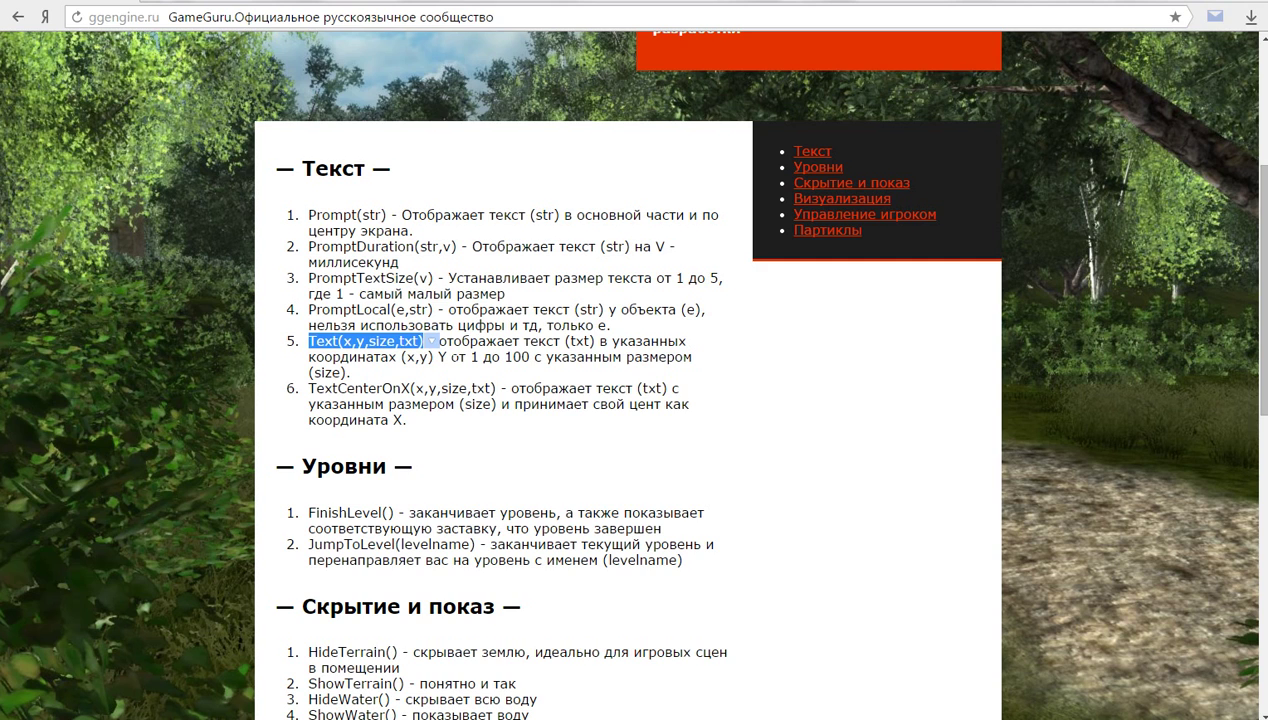
pyautogui.hotkey('ctrl', 'c')
pyautogui.hotkey('alt', 'Tab')
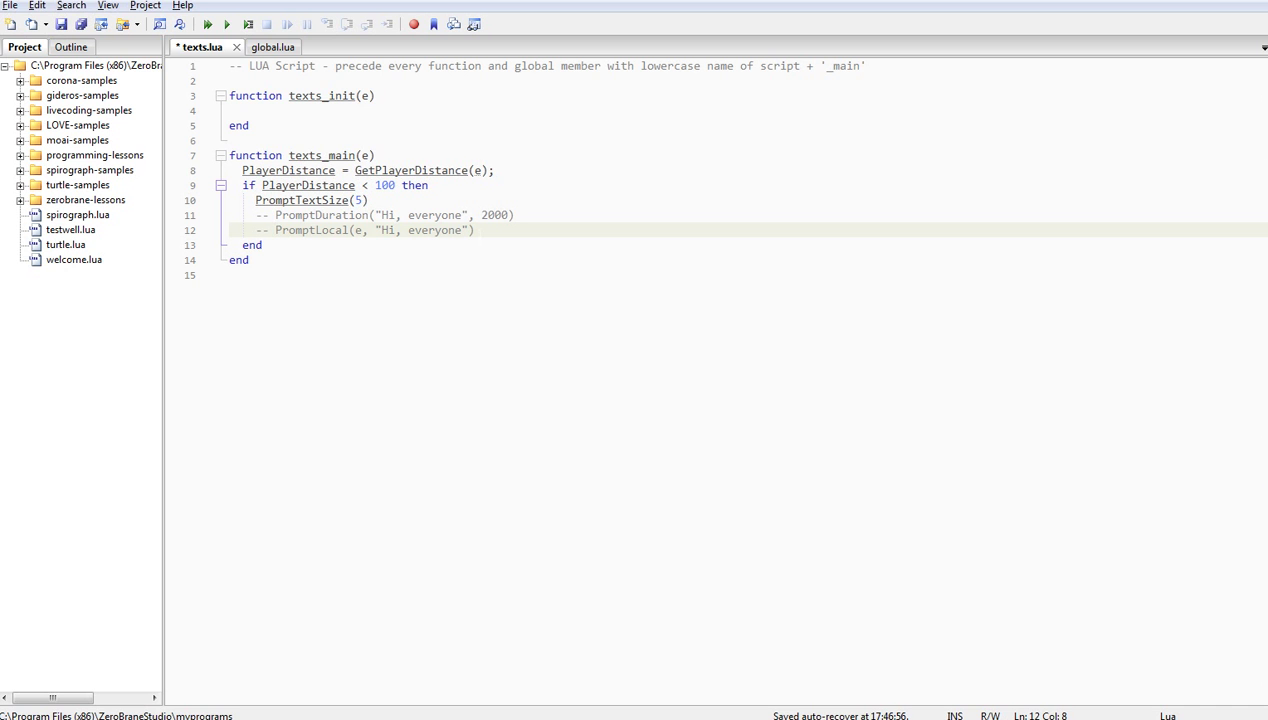
# Paste Text(x,y,size,txt) on line 13 and set its arguments to 10, 80 and 3
pyautogui.click(488, 230)
pyautogui.press('Return')
pyautogui.hotkey('ctrl', 'v')
pyautogui.press('Left')
pyautogui.press('Left')
pyautogui.press('Left')
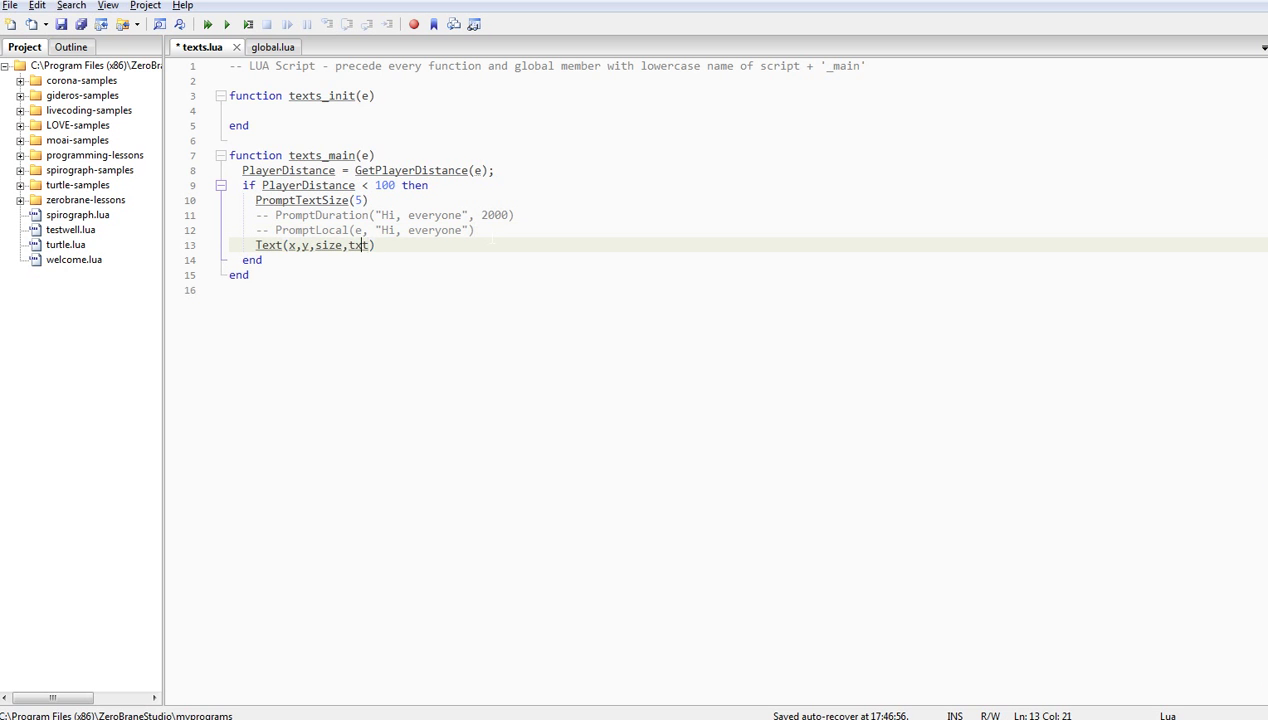
pyautogui.press('Left')
pyautogui.press('Left')
pyautogui.press('Left')
pyautogui.press('Left')
pyautogui.press('Left')
pyautogui.press('Left')
pyautogui.press('BackSpace')
pyautogui.write('10,80')
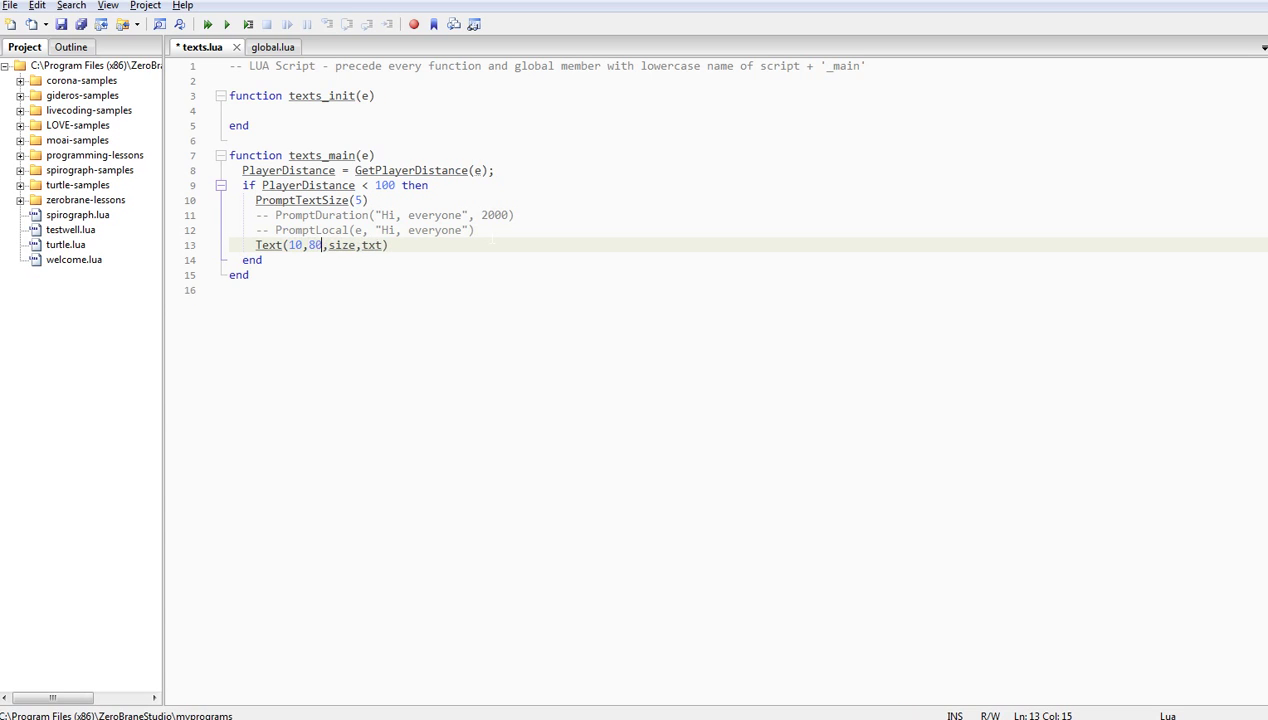
pyautogui.press('Right')
pyautogui.press('Right')
pyautogui.press('BackSpace')
pyautogui.press('BackSpace')
pyautogui.press('BackSpace')
pyautogui.press('BackSpace')
pyautogui.write('3')
pyautogui.press('Left')
pyautogui.press('BackSpace')
pyautogui.press('Right')
pyautogui.press('Right')
pyautogui.press('Right')
pyautogui.press('Right')
pyautogui.press('Right')
# Replace the txt placeholder with "Hi, everyone", save texts.lua, and start a GameGuru test run
pyautogui.moveTo(375, 230); pyautogui.dragTo(474, 230)
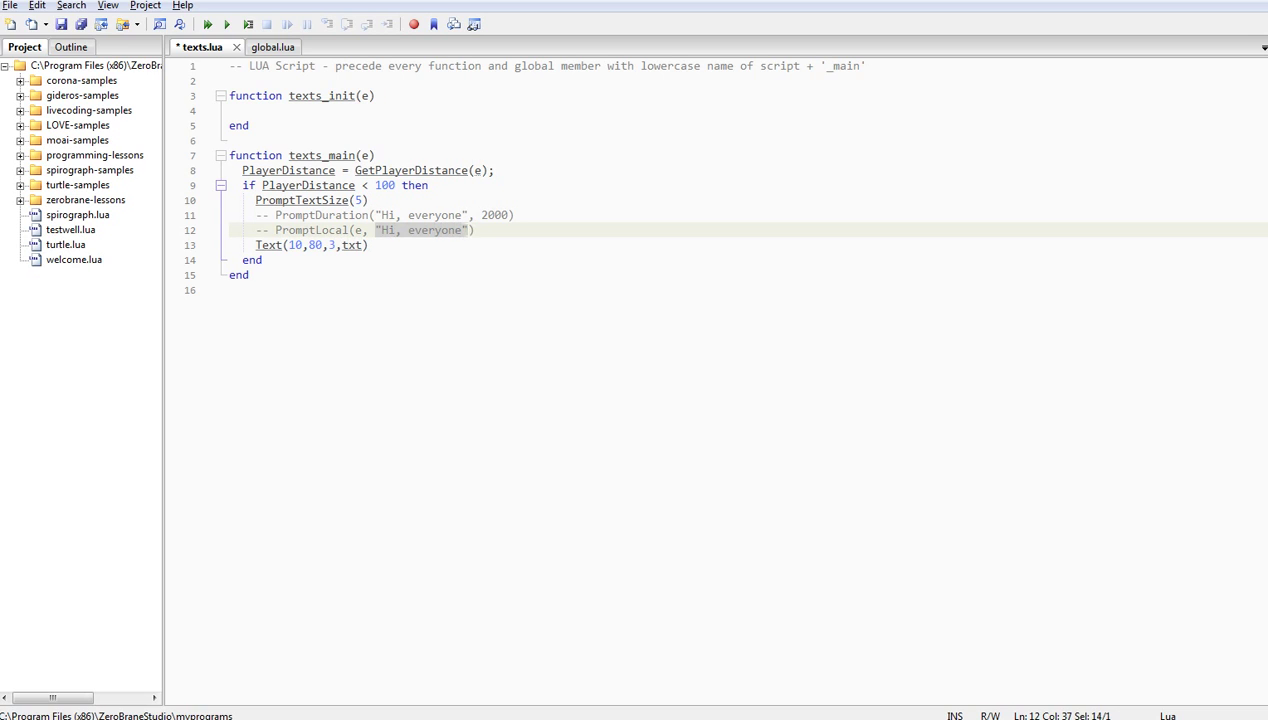
pyautogui.hotkey('ctrl', 'c')
pyautogui.doubleClick(352, 245)
pyautogui.hotkey('ctrl', 'v')
pyautogui.hotkey('ctrl', 's')
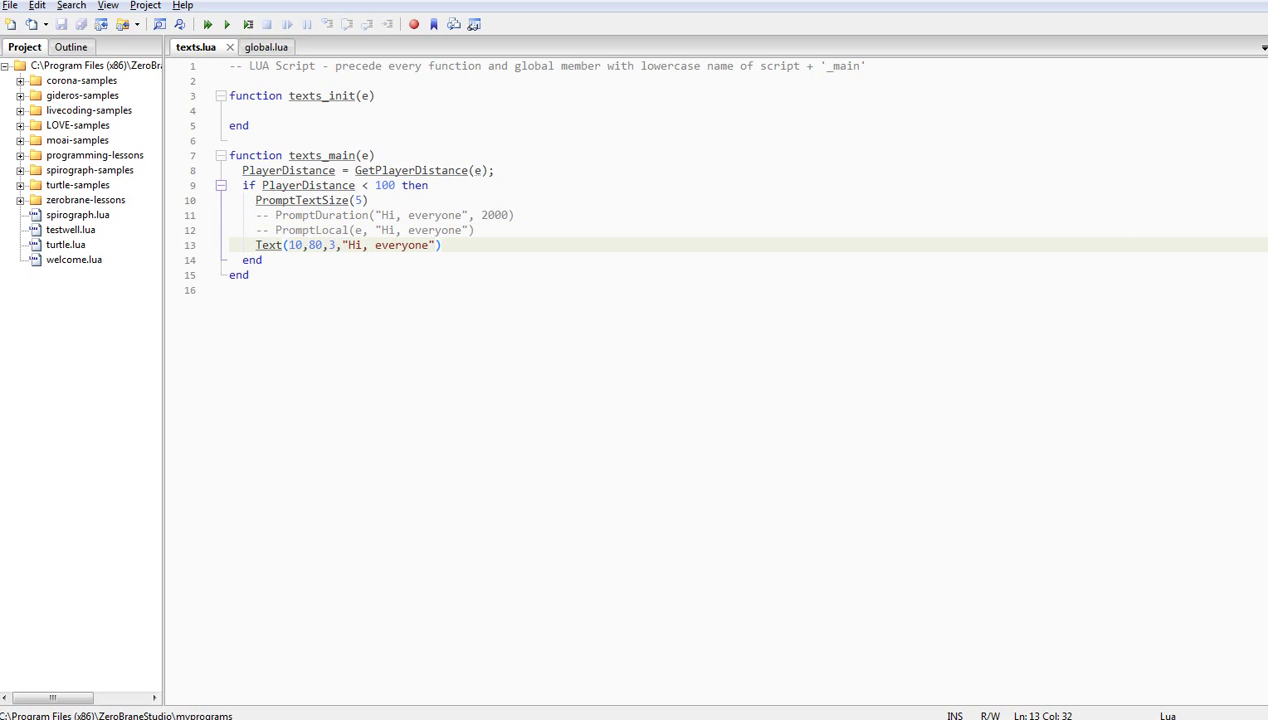
pyautogui.press('F9')
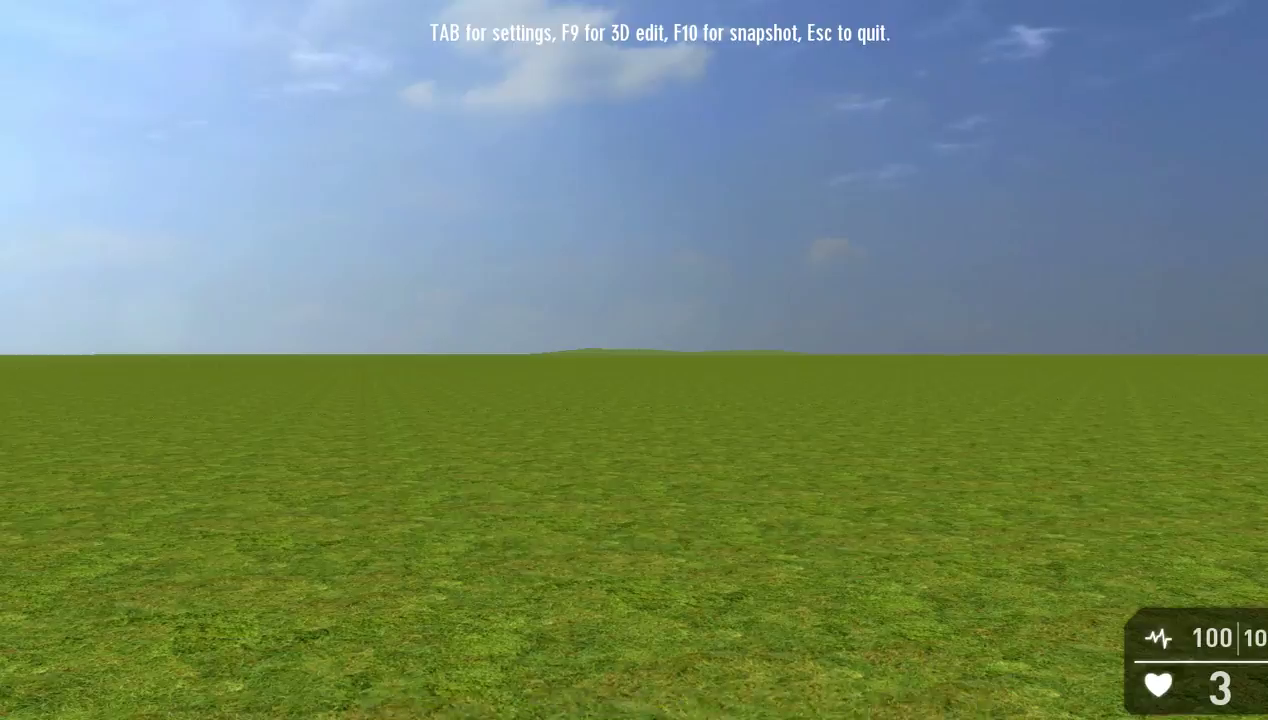
# Walk toward the barrel to see 'Hi, everyone' drawn at the lower left, then exit the test
pyautogui.moveTo(634, 500)
pyautogui.moveTo(634, 360)
pyautogui.press('w')
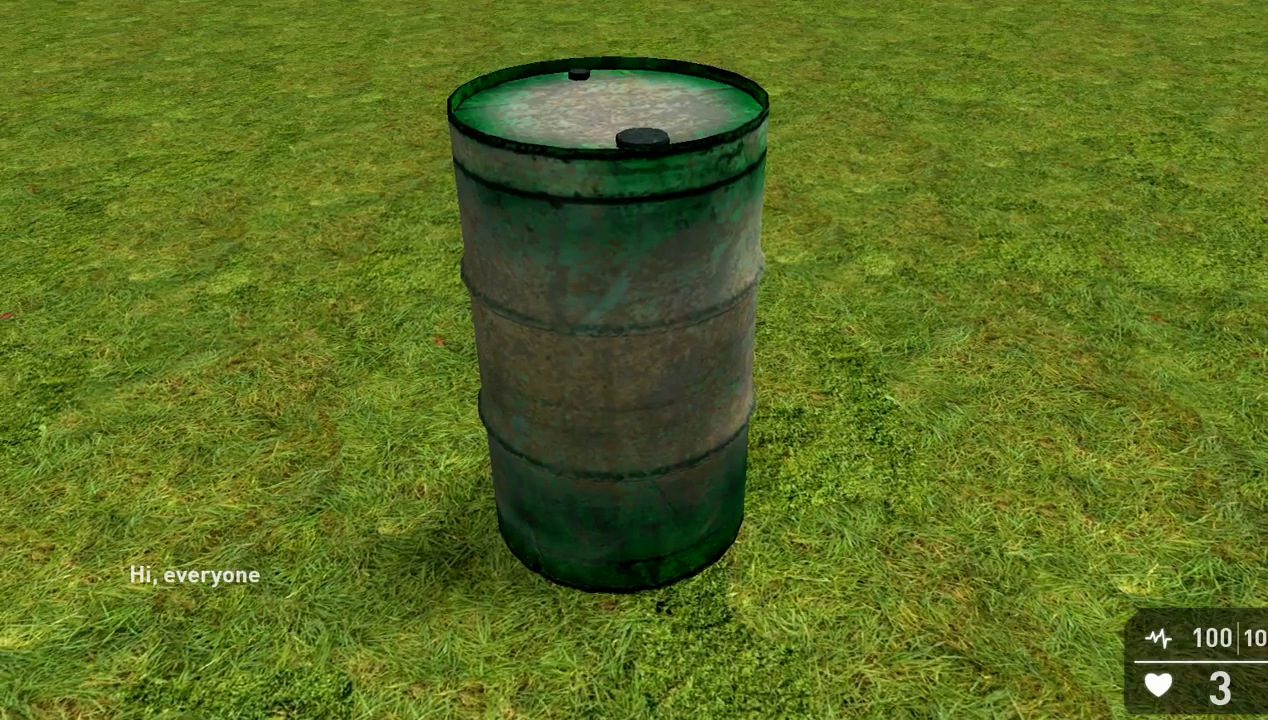
pyautogui.press('Escape')
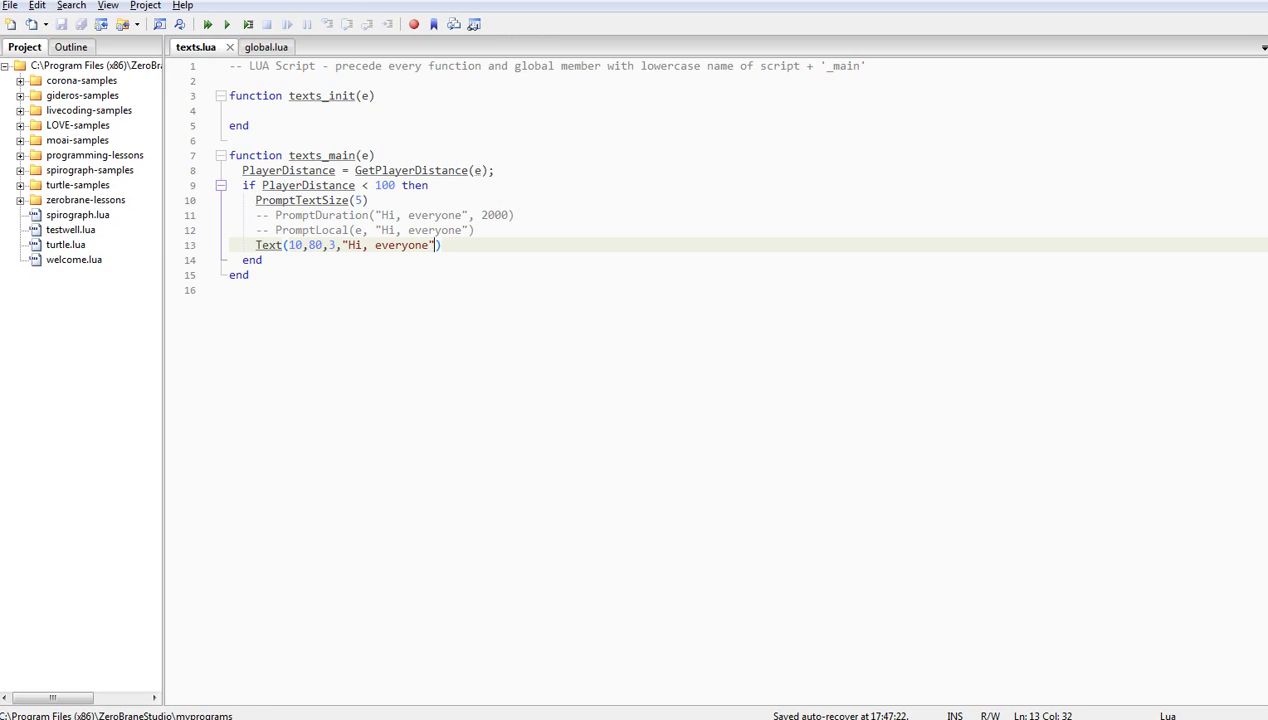
# Comment out the Text line and paste the TextCenterOnX(x,y,size,txt) signature from the docs onto line 14
pyautogui.press('Home')
pyautogui.write('--')
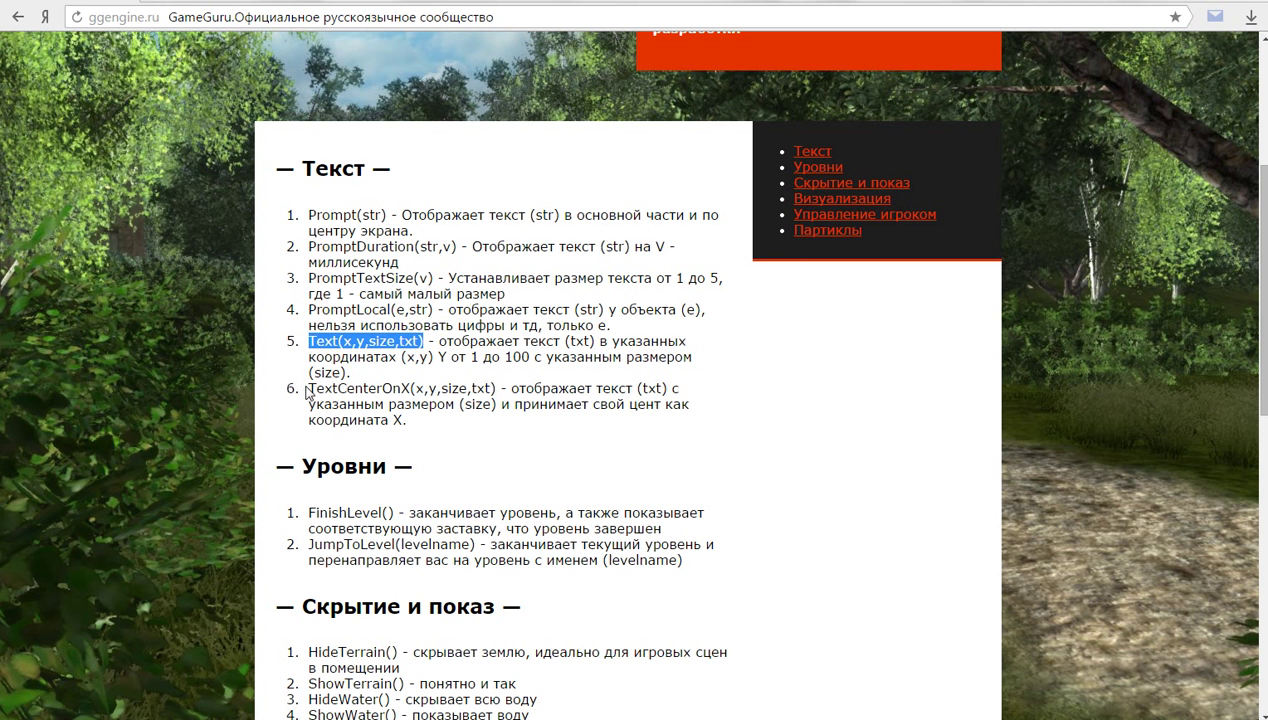
pyautogui.moveTo(308, 388); pyautogui.dragTo(498, 388)
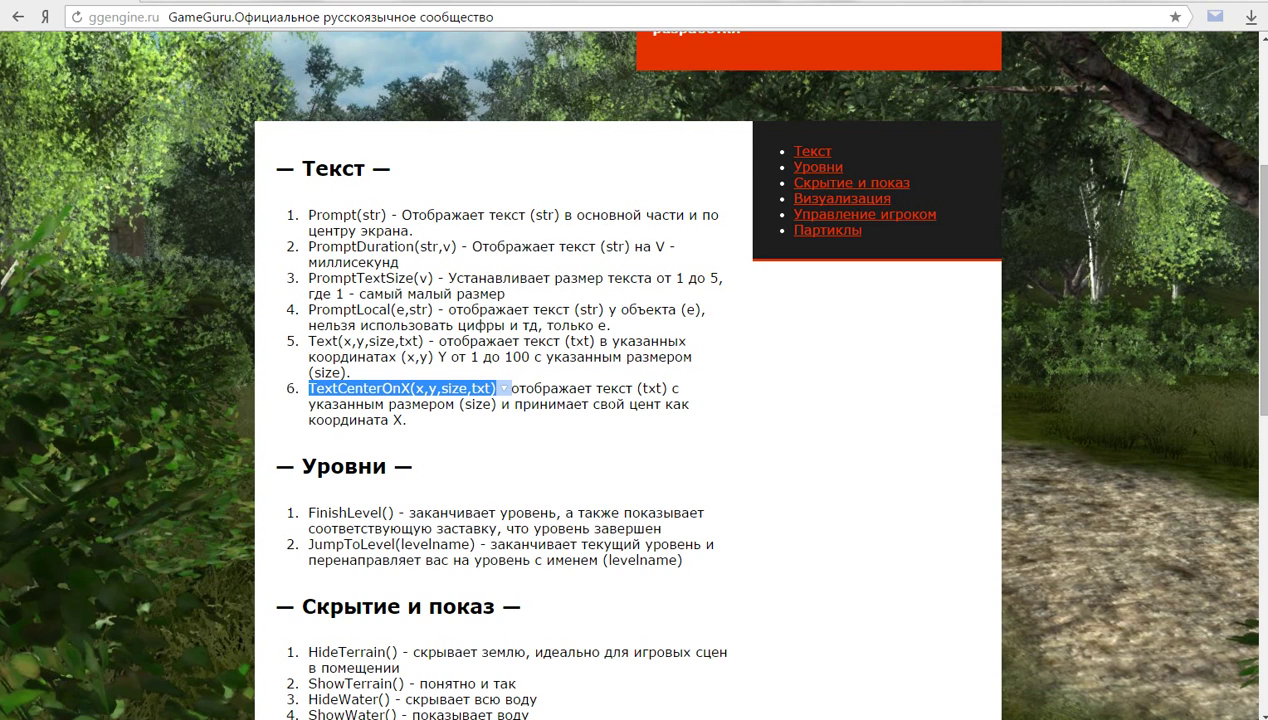
pyautogui.hotkey('alt', 'Tab')
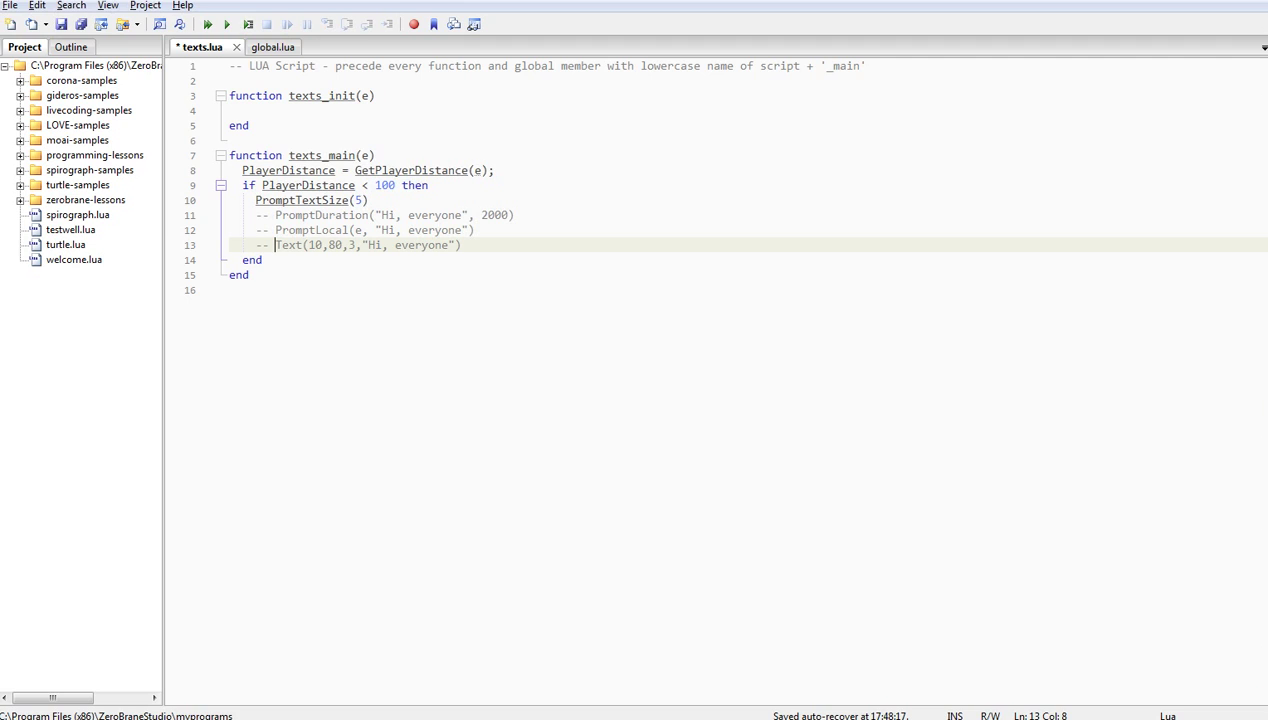
pyautogui.click(510, 260)
pyautogui.click(510, 249)
pyautogui.press('Return')
pyautogui.hotkey('ctrl', 'v')
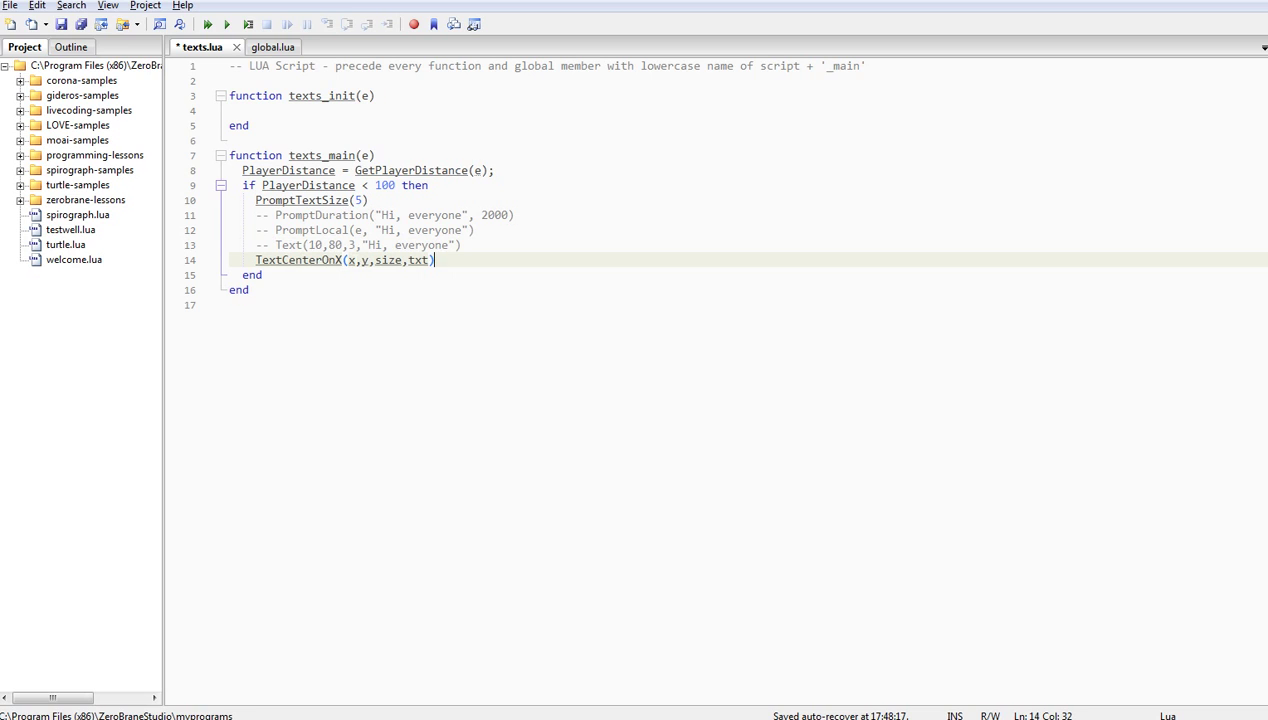
# Fill TextCenterOnX with the Text line's arguments (10,80,3,"Hi, everyone") and save texts.lua
pyautogui.click(352, 260)
pyautogui.moveTo(320, 245); pyautogui.dragTo(455, 245)
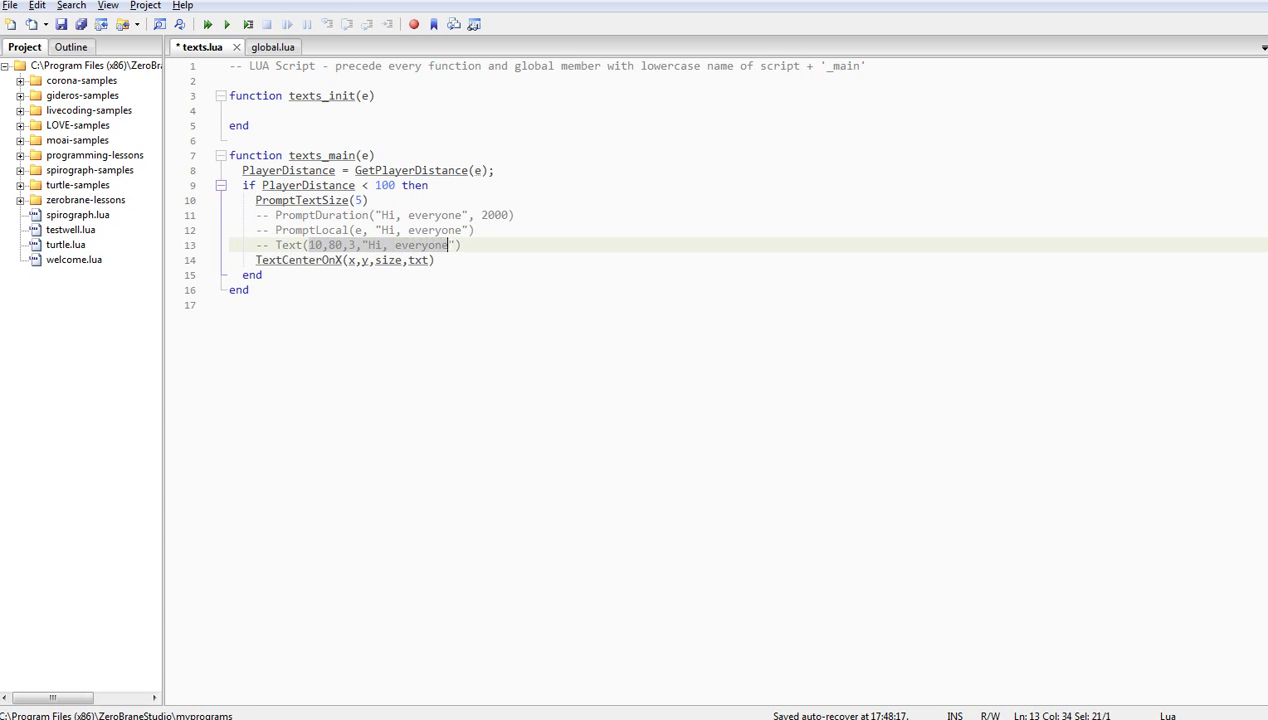
pyautogui.hotkey('ctrl', 'c')
pyautogui.moveTo(348, 260); pyautogui.dragTo(430, 260)
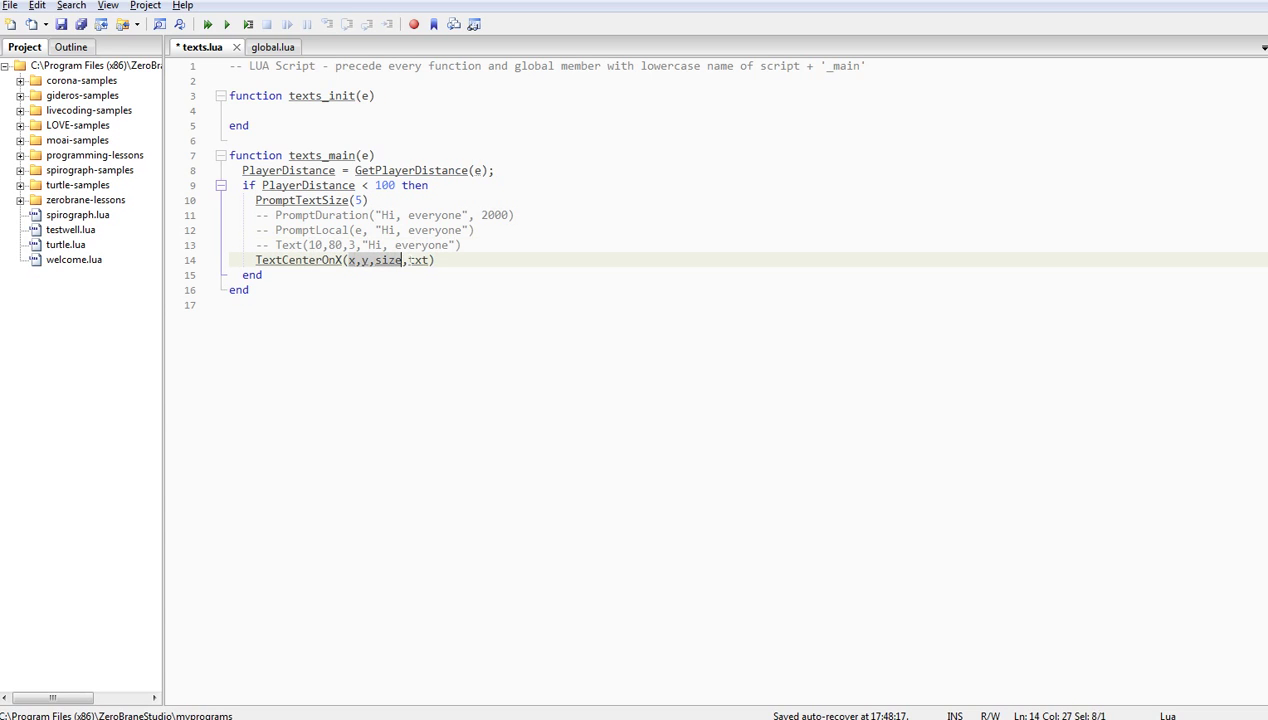
pyautogui.hotkey('ctrl', 'v')
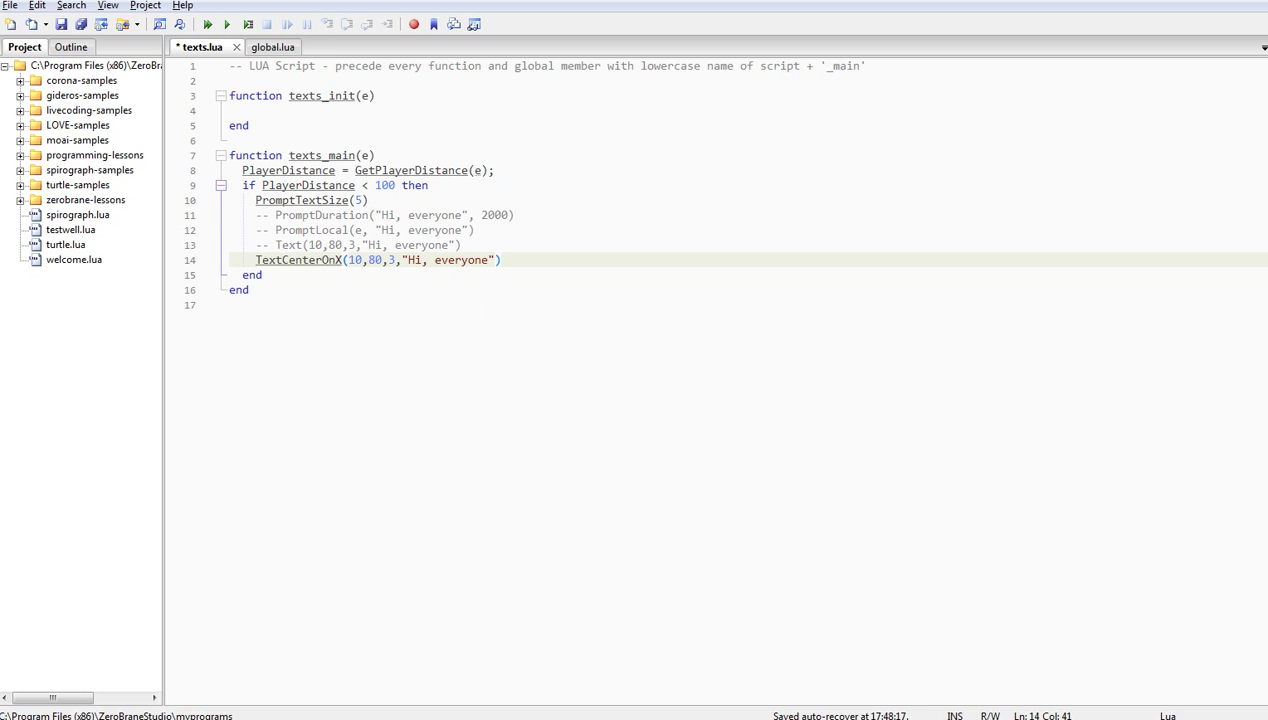
pyautogui.hotkey('ctrl', 's')
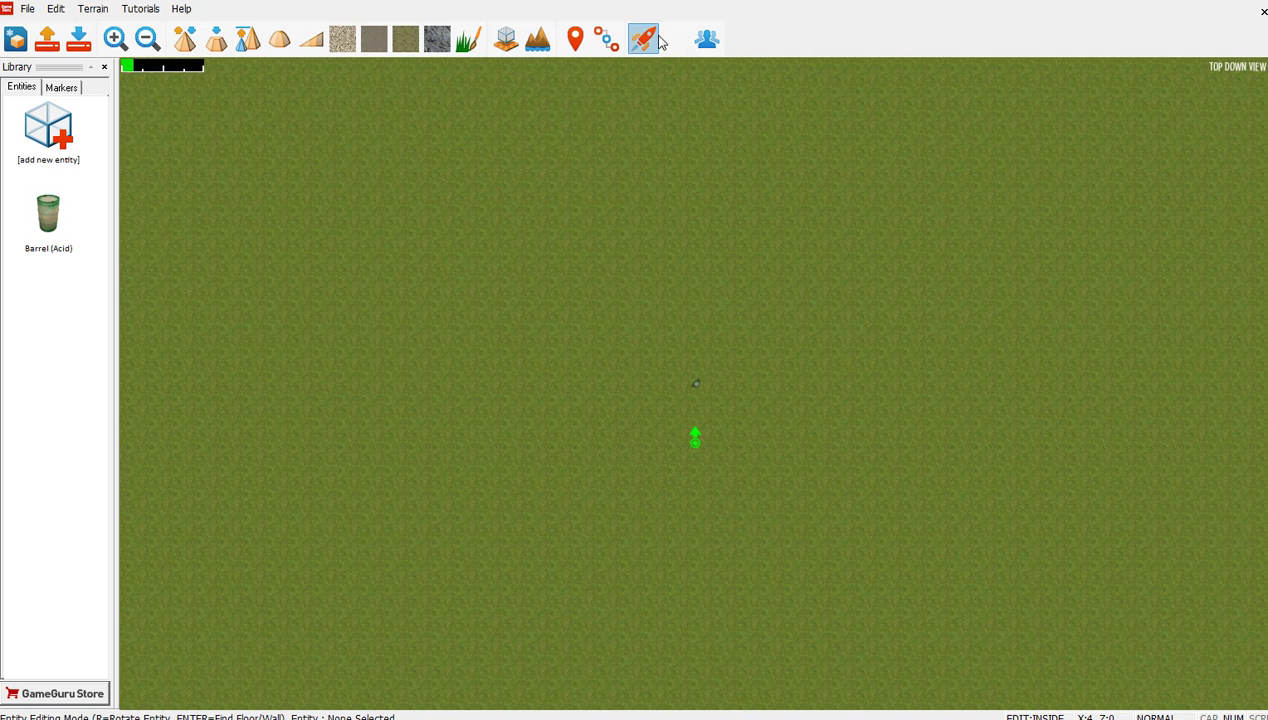
pyautogui.click(642, 37)
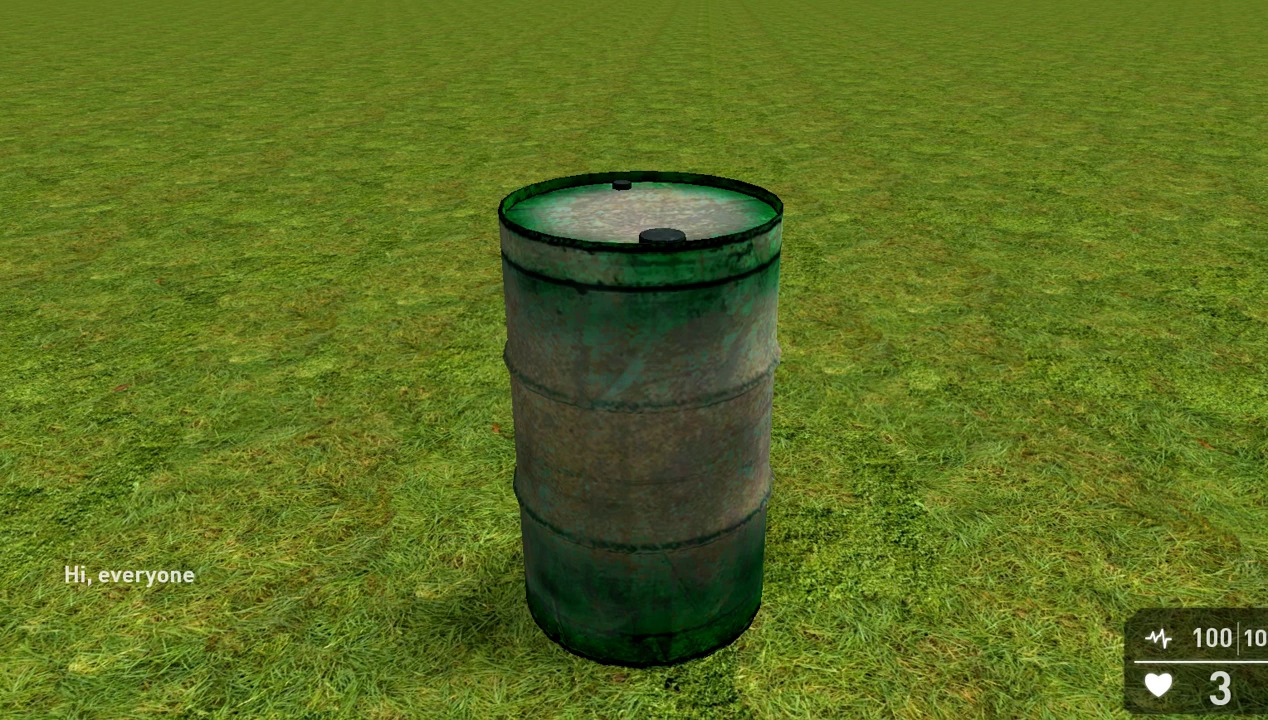
pyautogui.press('Escape')
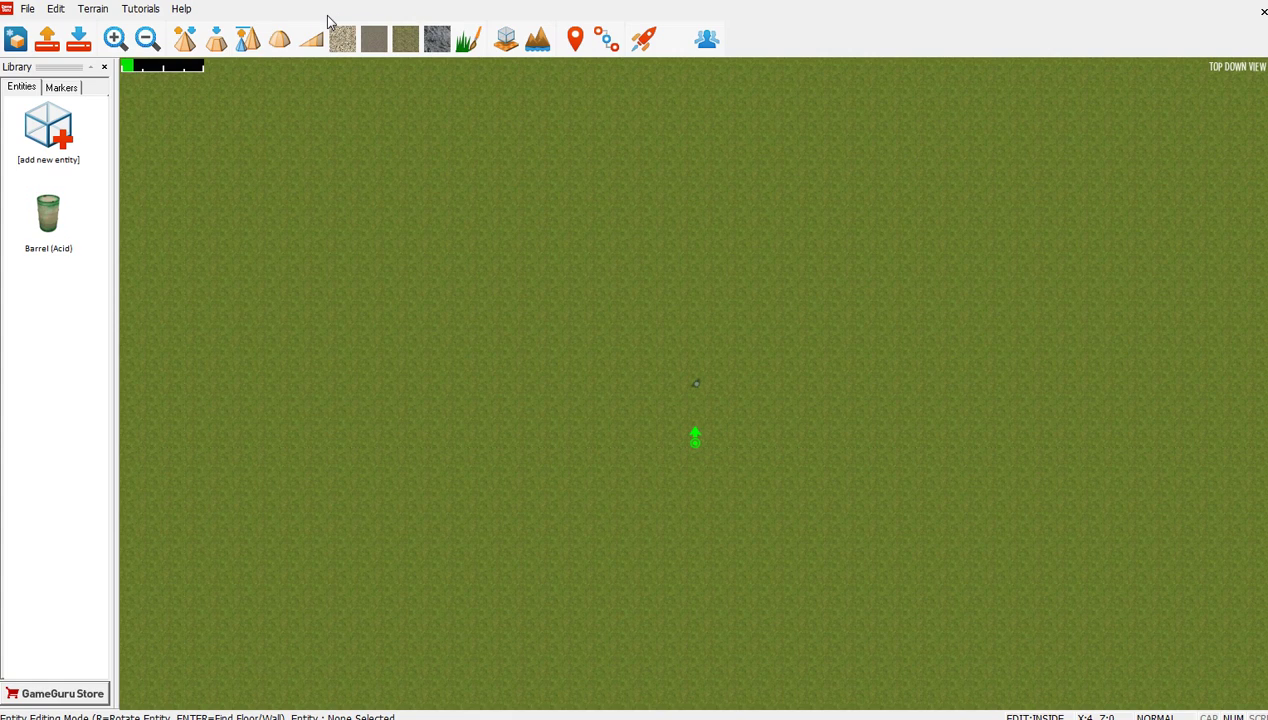